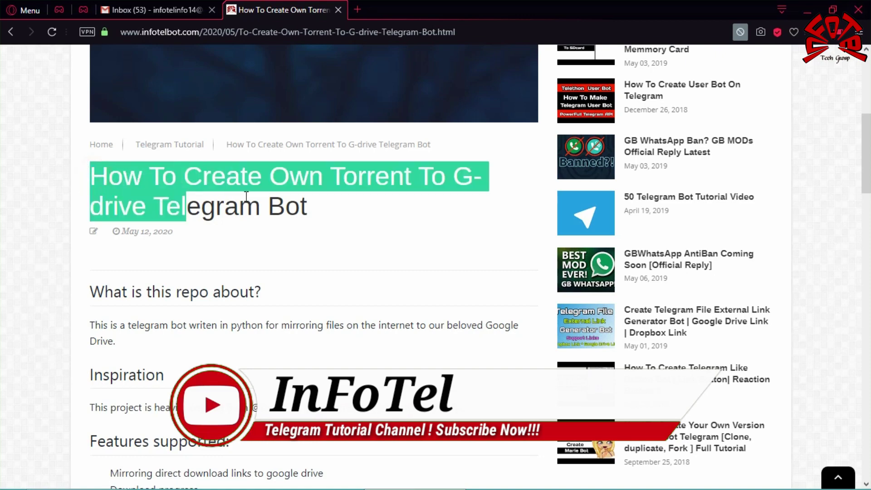
# Step: Read through the InfoTelBot article's repo description and supported features list
pyautogui.click(275, 211)
pyautogui.scroll(-4, 866, 202)
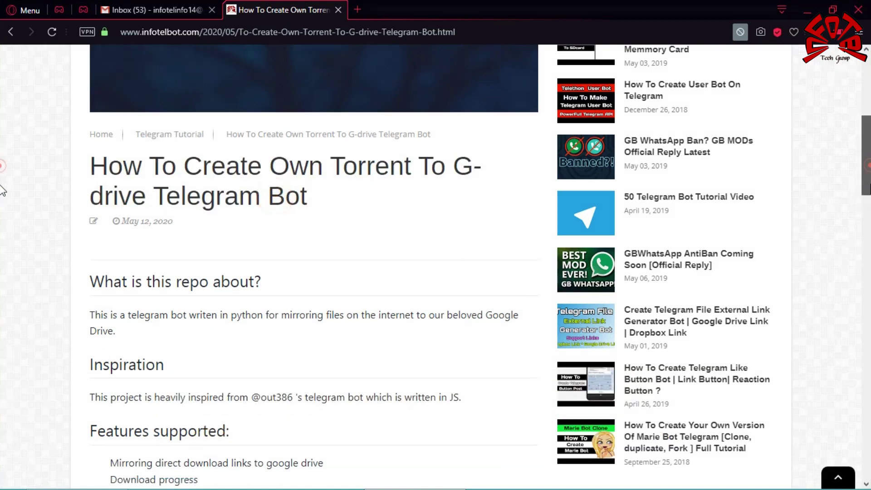
pyautogui.moveTo(854, 205); pyautogui.dragTo(377, 195)
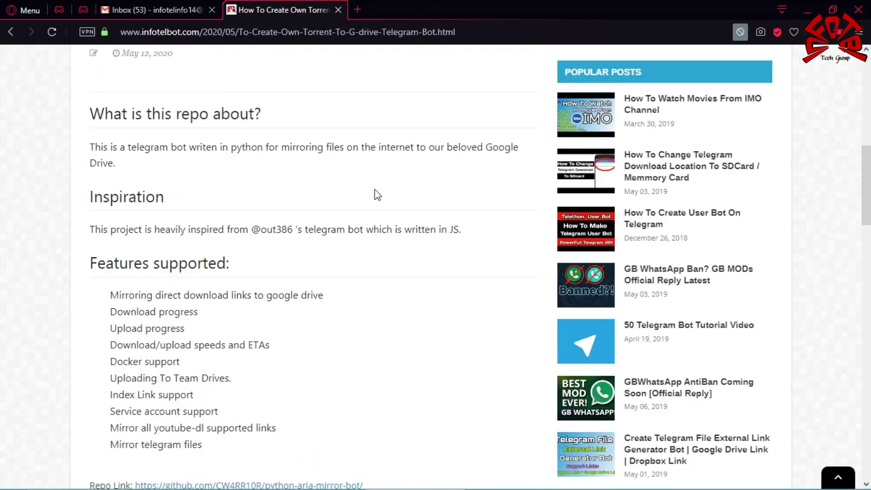
pyautogui.moveTo(92, 114); pyautogui.dragTo(230, 152)
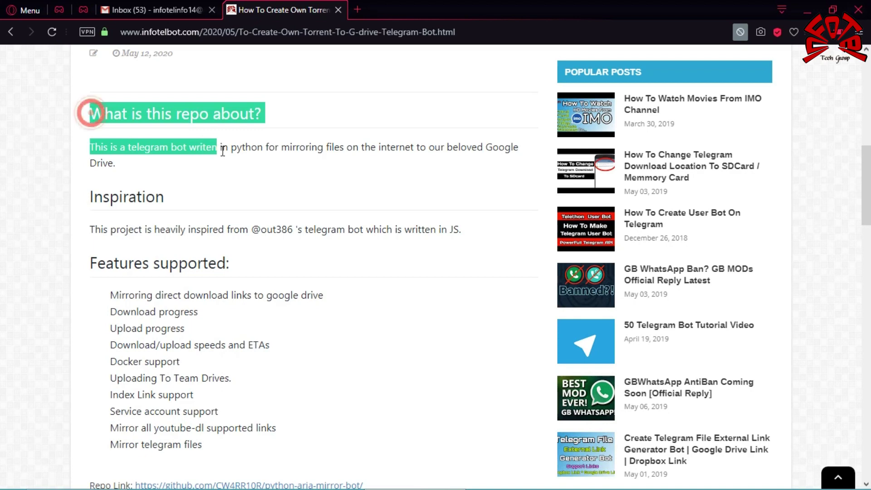
pyautogui.click(356, 149)
pyautogui.scroll(-7, 2, 189)
pyautogui.scroll(3, 4, 186)
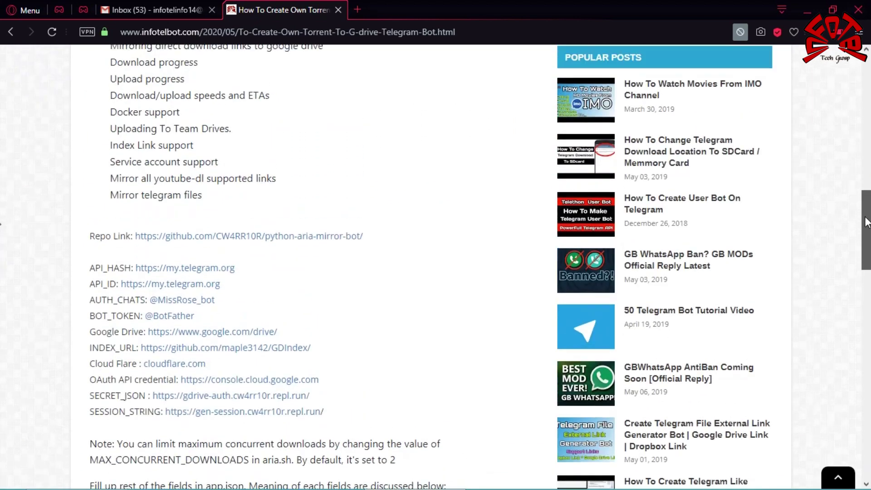
pyautogui.moveTo(87, 60); pyautogui.dragTo(252, 226)
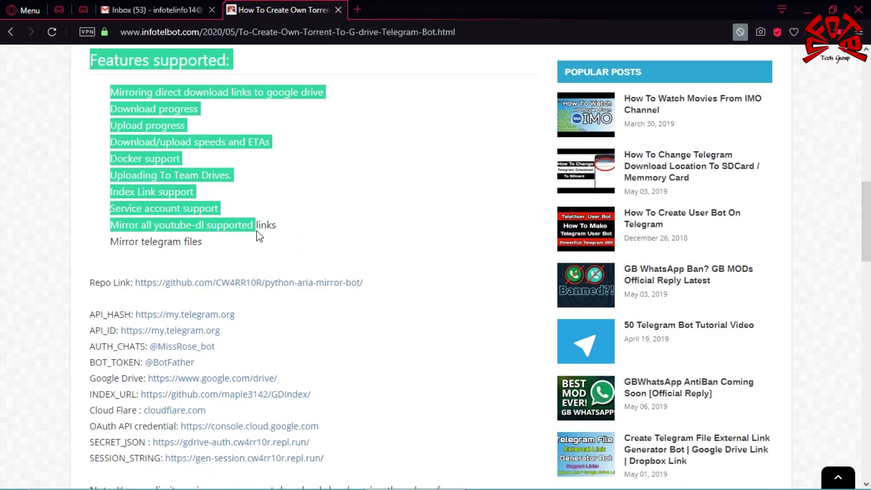
pyautogui.click(200, 205)
# Step: Open the article's Repo Link in a new tab and switch to it
pyautogui.rightClick(202, 286)
pyautogui.click(222, 286)
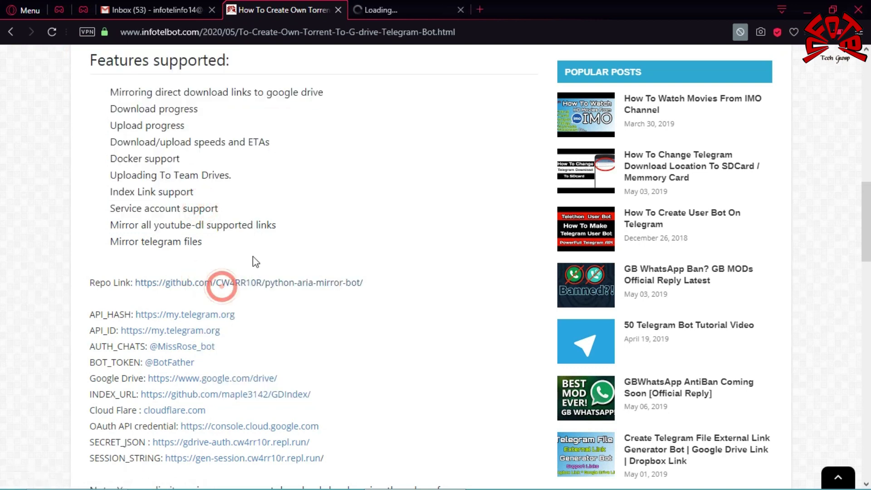
pyautogui.click(368, 7)
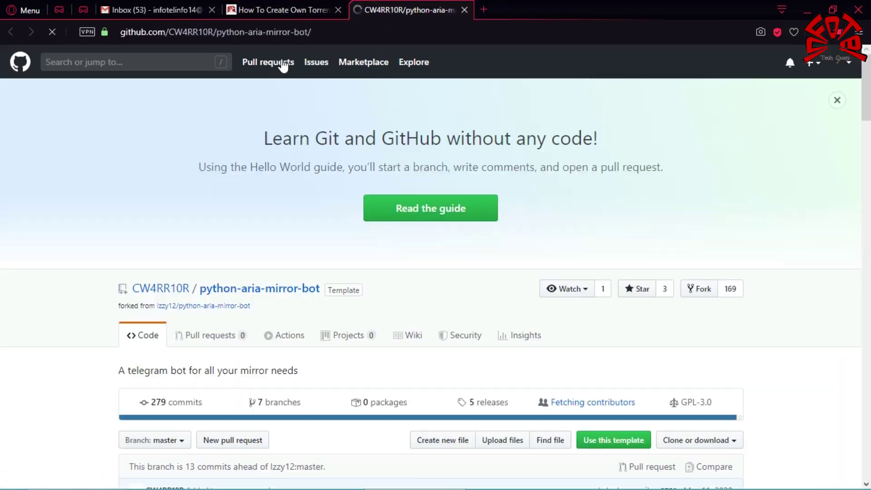
# Step: Scroll through the python-aria-mirror-bot README to find the Heroku deploy section
pyautogui.scroll(-20, 1, 90)
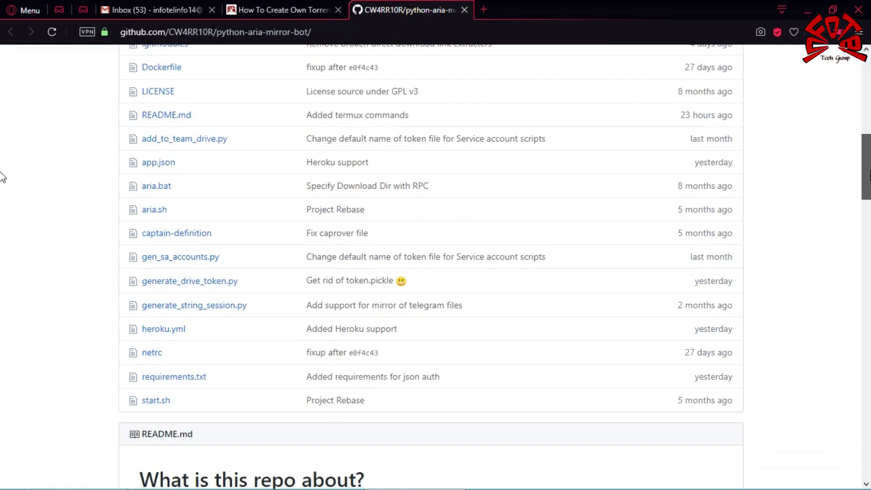
pyautogui.scroll(3, 1, 229)
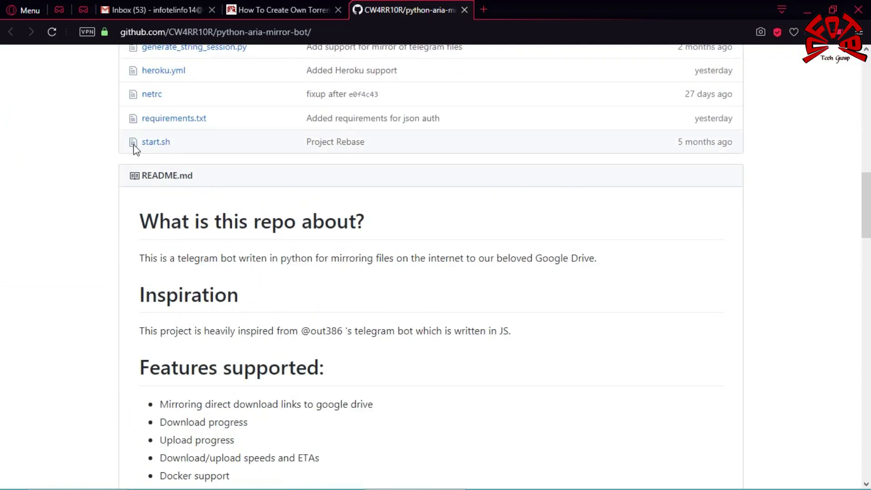
pyautogui.moveTo(127, 173); pyautogui.dragTo(209, 186)
pyautogui.click(378, 203)
pyautogui.scroll(-12, 2, 208)
pyautogui.scroll(3, 3, 207)
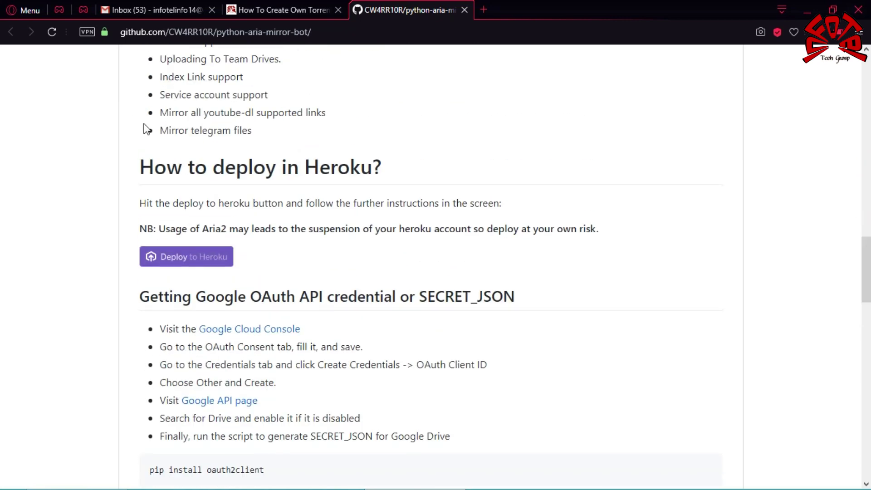
# Step: Open the 'Deploy to Heroku' link in a new tab and switch to it
pyautogui.rightClick(168, 256)
pyautogui.click(194, 262)
pyautogui.click(503, 8)
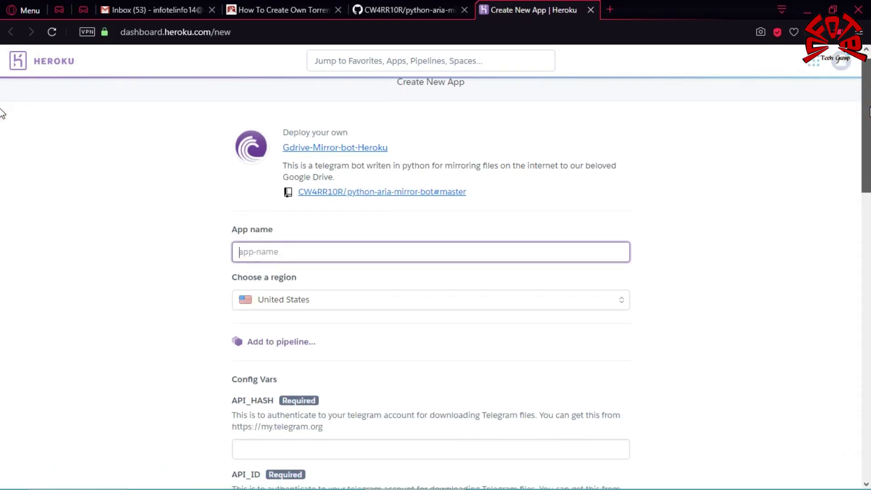
# Step: Enter gdrivebottorrent as the Heroku app name
pyautogui.click(313, 247)
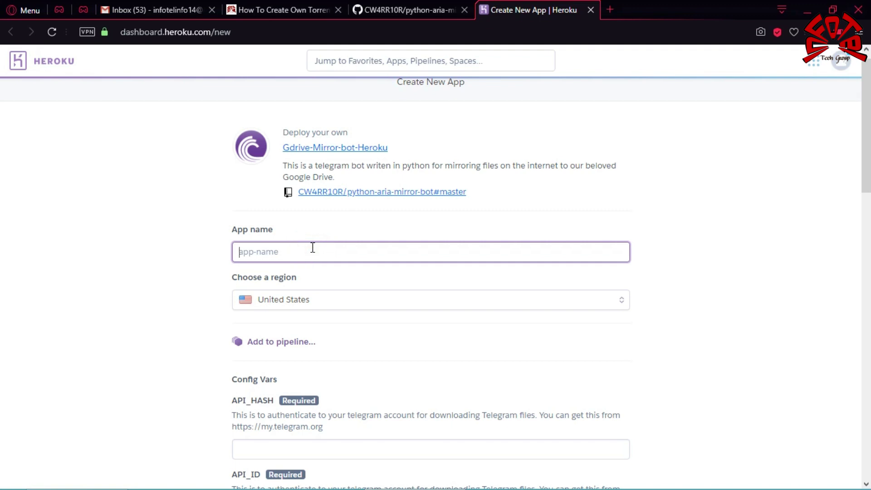
pyautogui.write('gdrivebot')
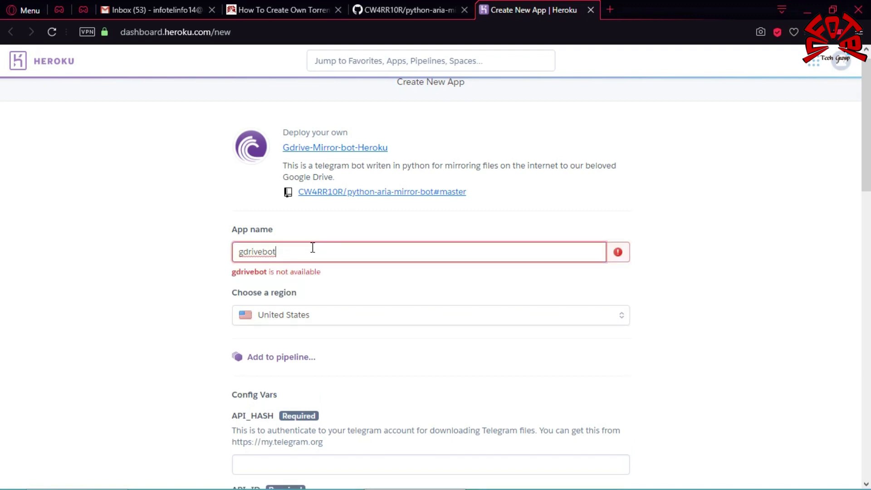
pyautogui.write('torrent')
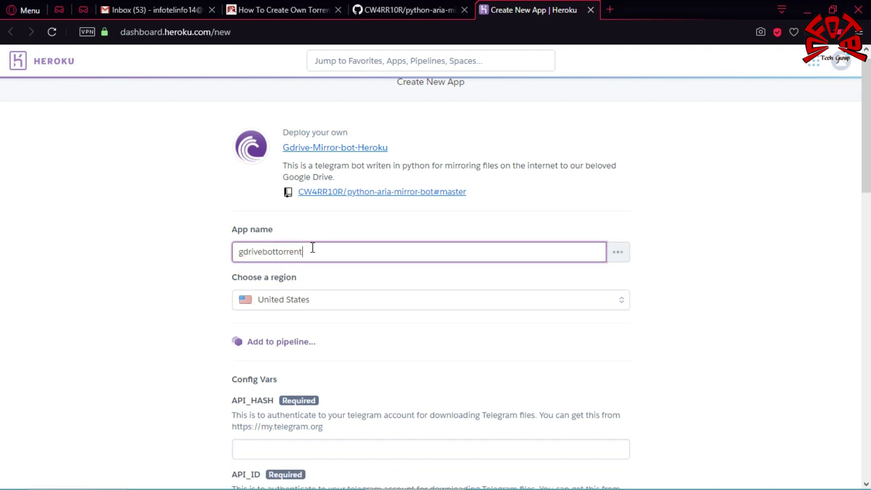
pyautogui.click(217, 279)
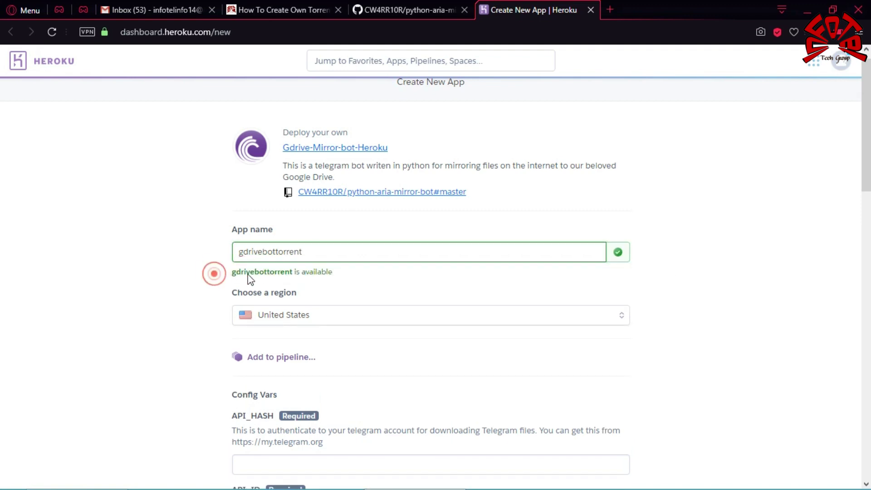
# Step: Open the article's API_HASH my.telegram.org link in a new tab
pyautogui.moveTo(867, 175); pyautogui.dragTo(867, 242)
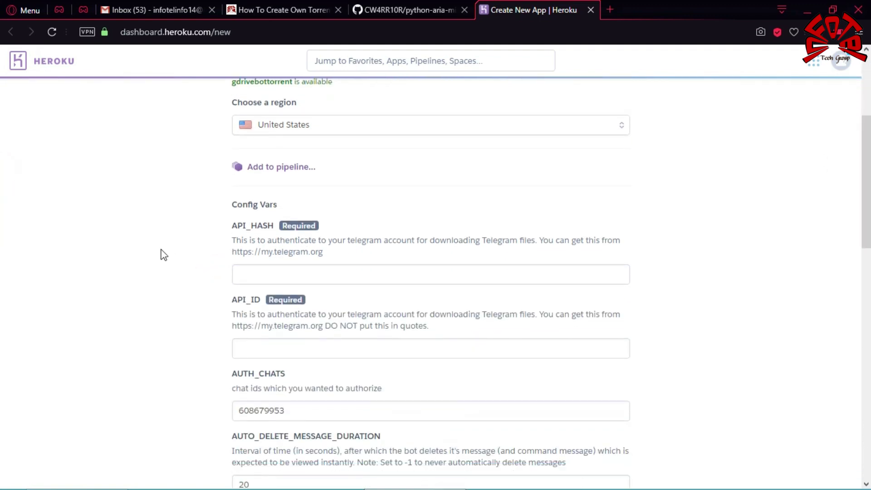
pyautogui.doubleClick(257, 225)
pyautogui.click(254, 227)
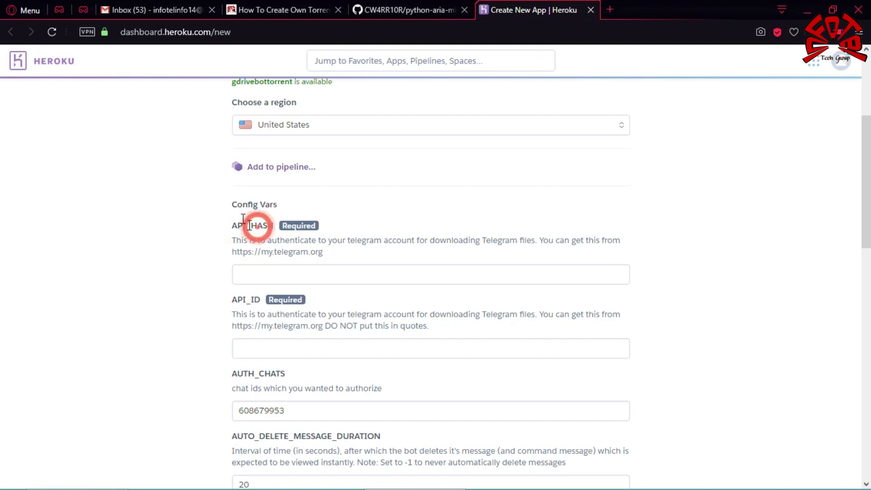
pyautogui.click(272, 10)
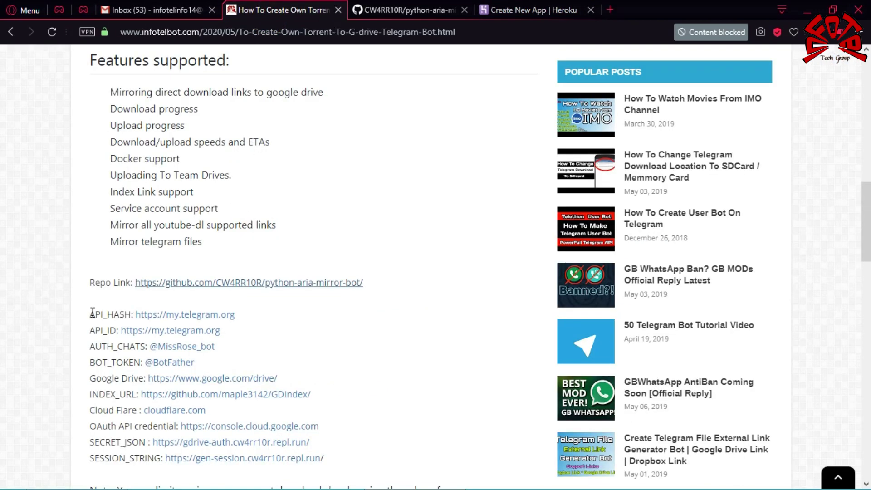
pyautogui.moveTo(90, 314); pyautogui.dragTo(119, 314)
pyautogui.rightClick(153, 314)
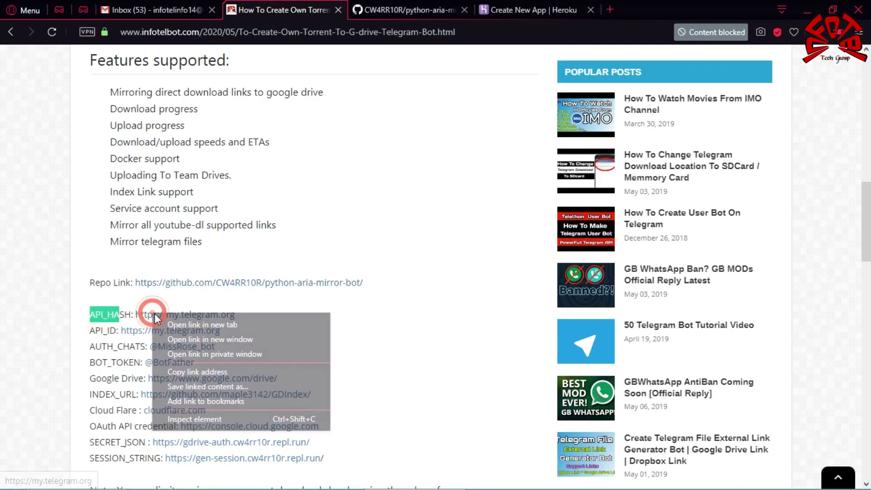
pyautogui.click(177, 323)
pyautogui.click(628, 10)
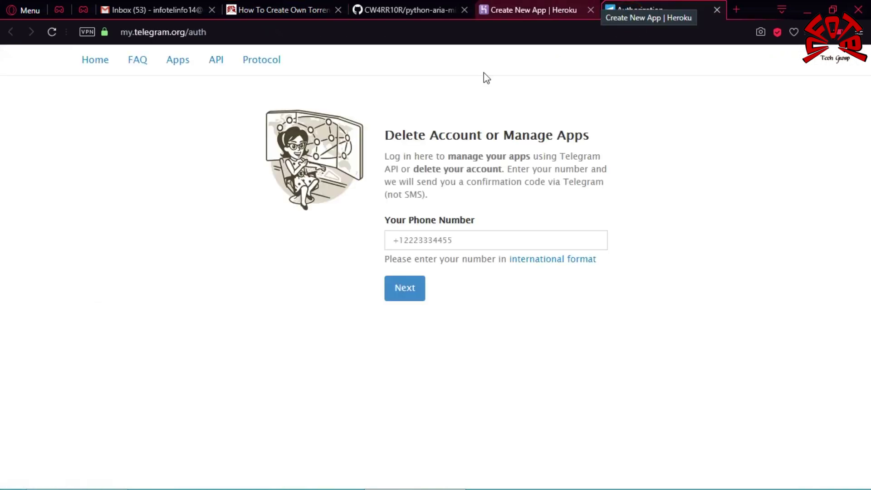
pyautogui.click(398, 238)
pyautogui.moveTo(385, 219); pyautogui.dragTo(462, 219)
pyautogui.click(462, 218)
pyautogui.click(59, 479)
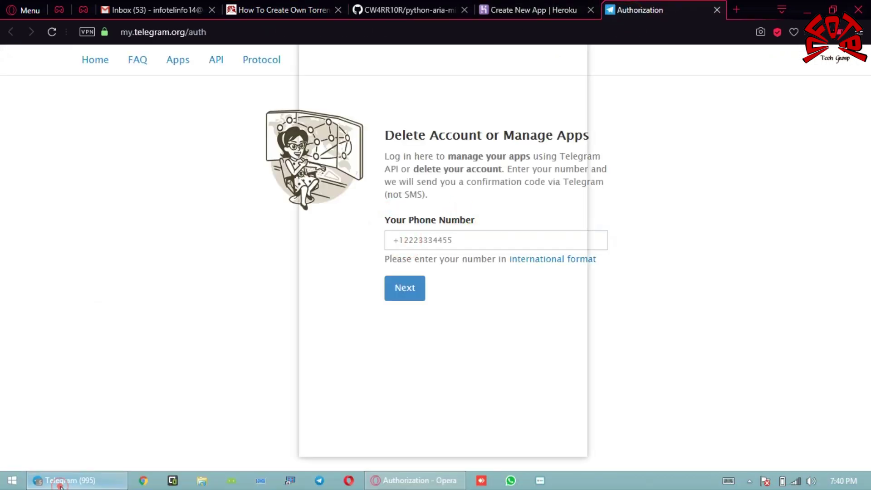
pyautogui.click(321, 35)
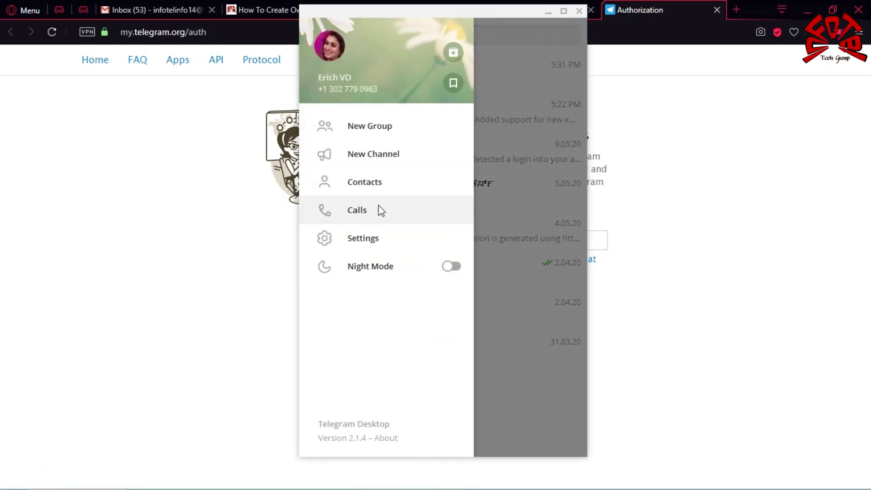
pyautogui.click(356, 242)
pyautogui.click(428, 174)
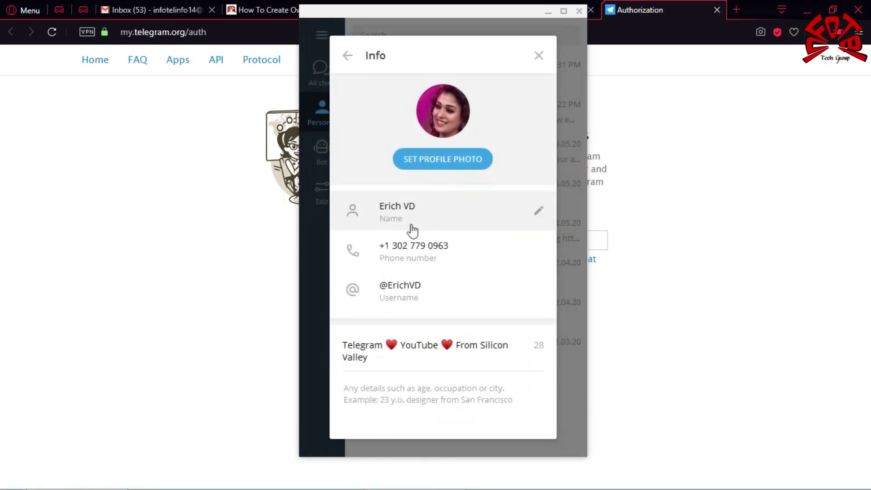
pyautogui.rightClick(411, 250)
pyautogui.click(438, 267)
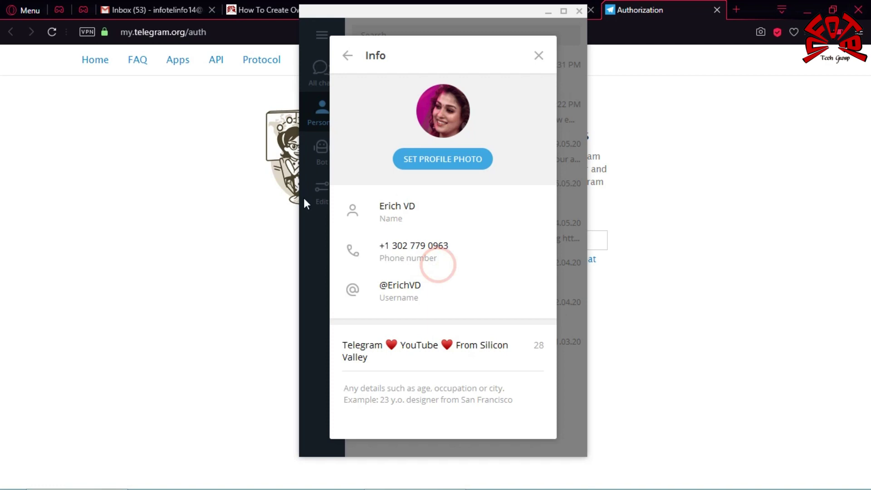
# Step: Paste the phone number into my.telegram.org and request a login code
pyautogui.click(539, 55)
pyautogui.click(547, 12)
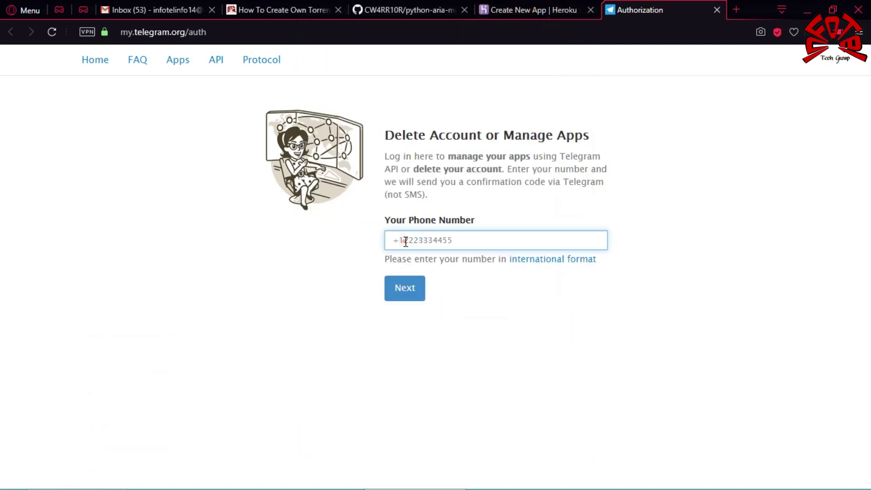
pyautogui.rightClick(406, 241)
pyautogui.click(437, 313)
pyautogui.click(413, 283)
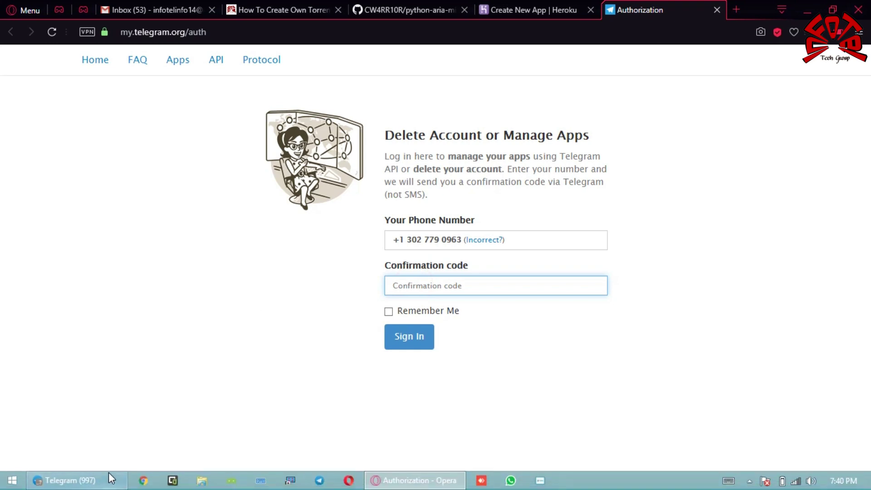
# Step: Copy the login code from Telegram notifications, paste it as the confirmation code, and sign in
pyautogui.click(107, 473)
pyautogui.click(408, 82)
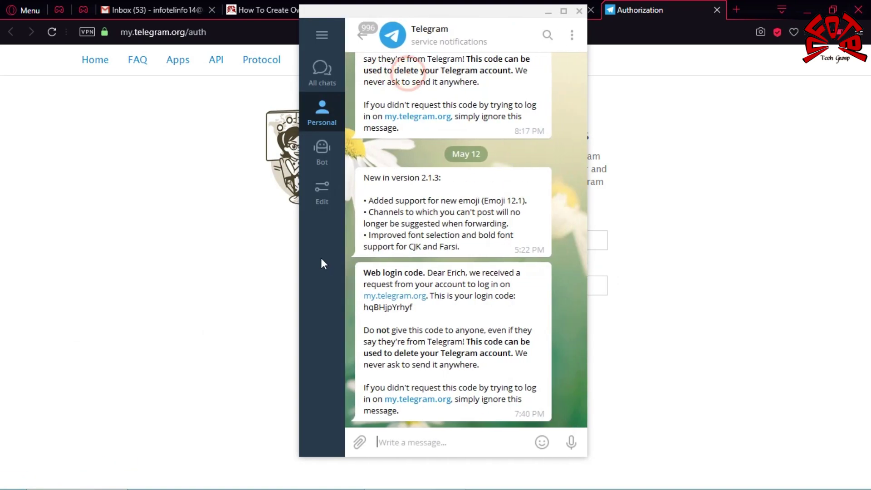
pyautogui.moveTo(363, 308); pyautogui.dragTo(416, 315)
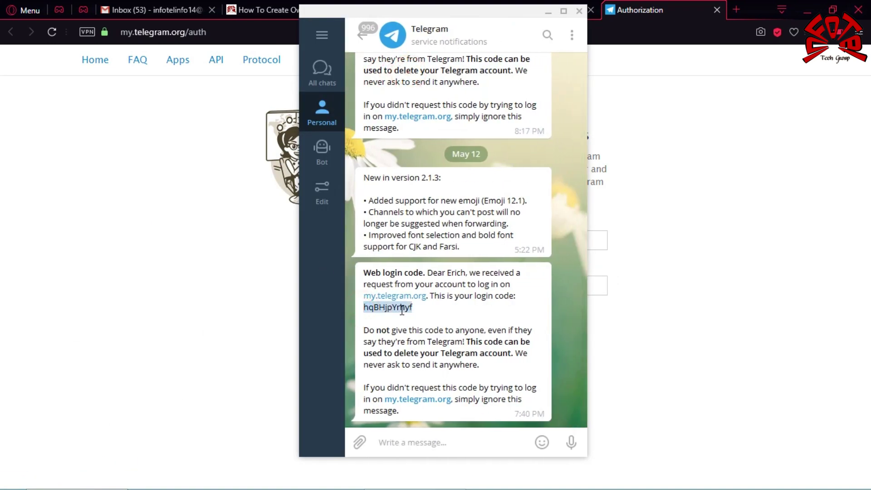
pyautogui.rightClick(402, 309)
pyautogui.click(411, 325)
pyautogui.click(548, 11)
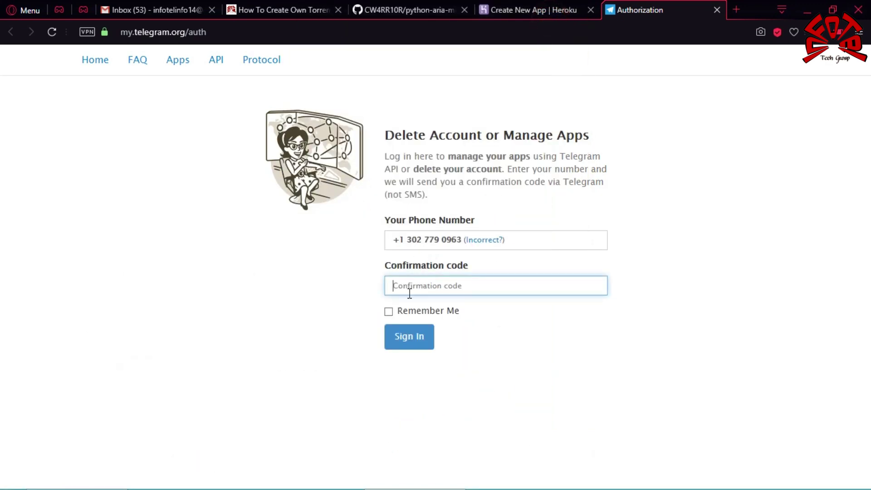
pyautogui.rightClick(409, 287)
pyautogui.click(465, 145)
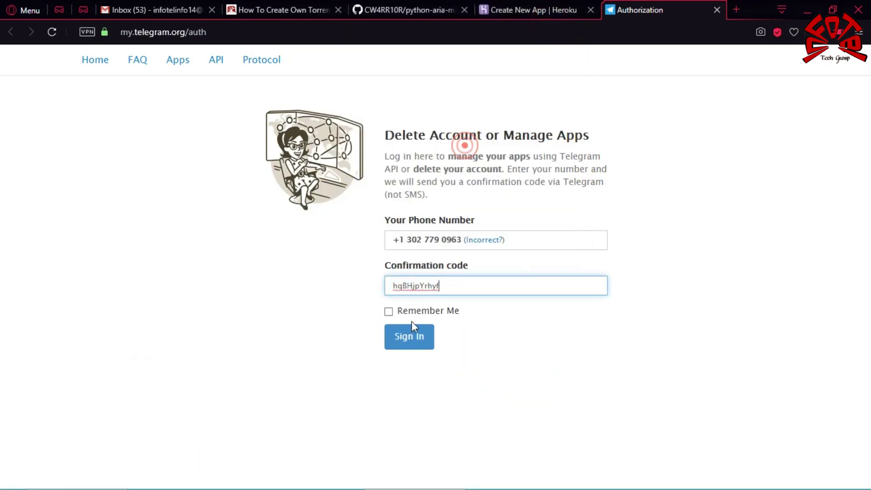
pyautogui.click(409, 335)
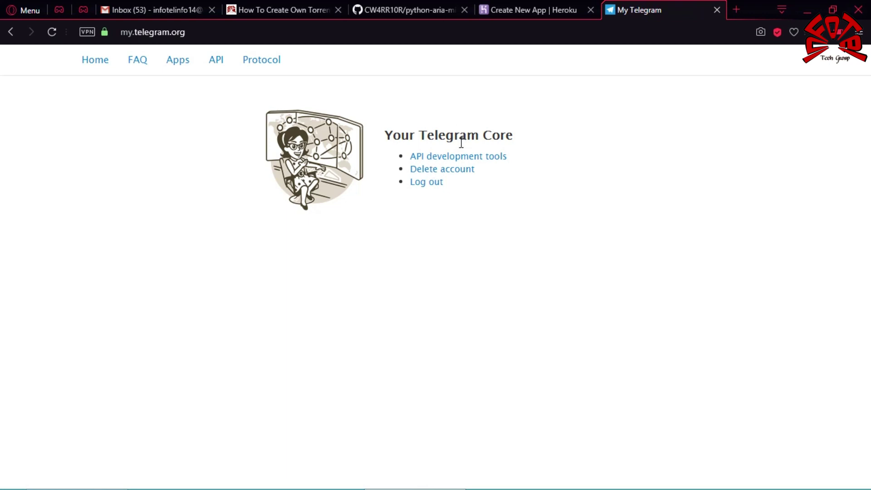
# Step: Open my.telegram.org's API development tools and locate the Heroku API_HASH field
pyautogui.click(447, 158)
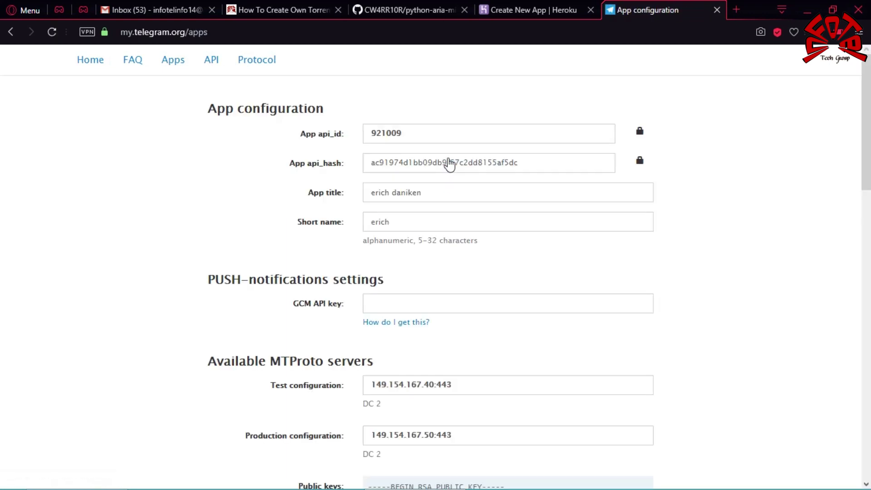
pyautogui.doubleClick(383, 134)
pyautogui.click(402, 115)
pyautogui.click(539, 10)
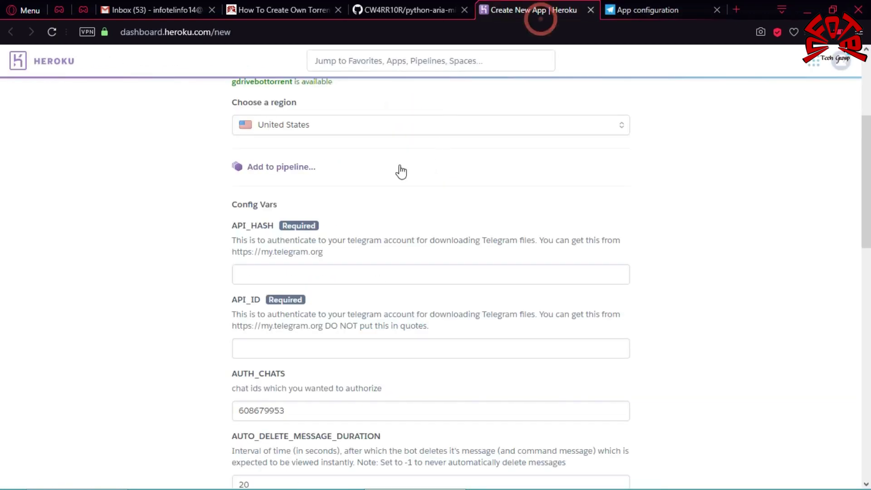
pyautogui.click(277, 272)
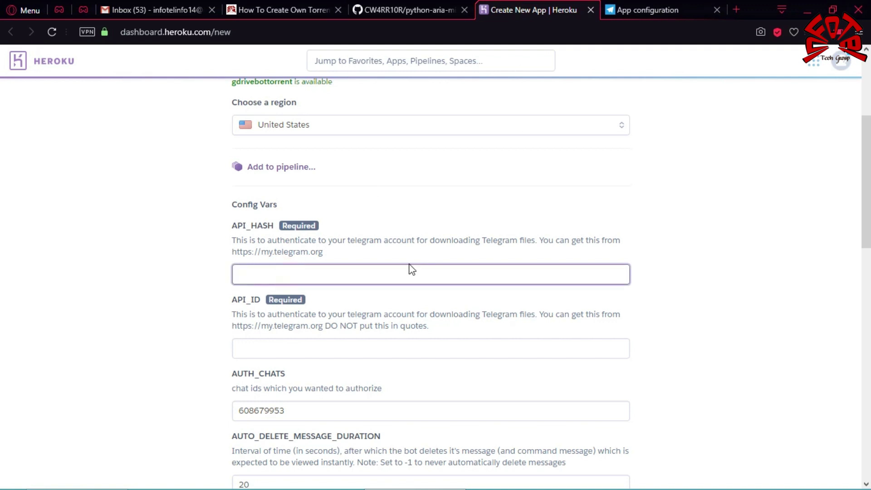
pyautogui.scroll(-2, 2, 168)
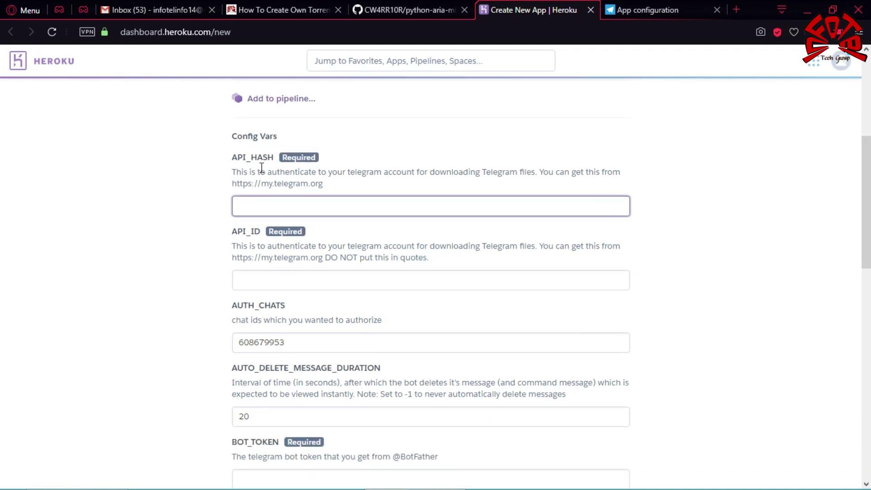
# Step: Copy the app's api_hash and paste it into Heroku's API_HASH field
pyautogui.click(636, 6)
pyautogui.doubleClick(405, 162)
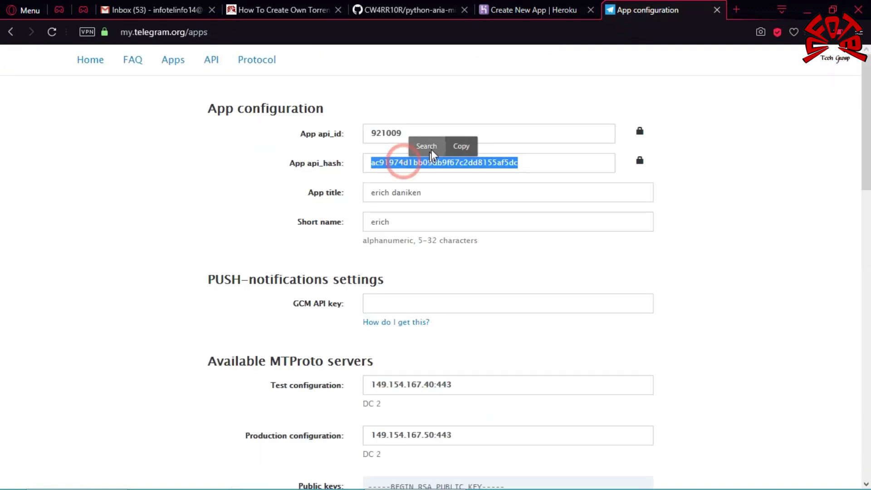
pyautogui.click(461, 141)
pyautogui.click(508, 11)
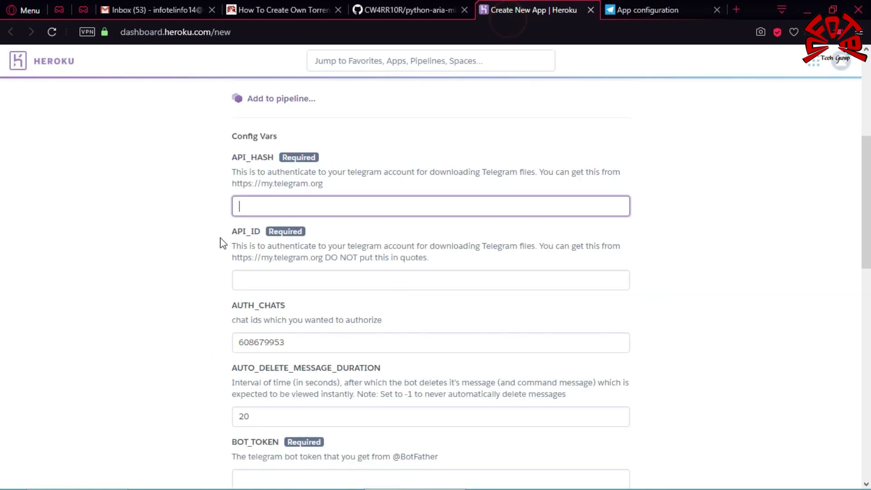
pyautogui.rightClick(247, 209)
pyautogui.click(287, 279)
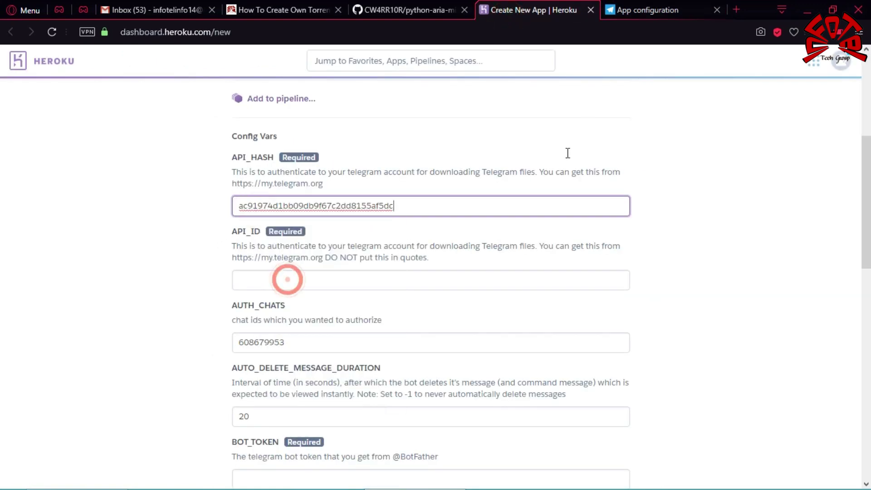
# Step: Copy the app's api_id and paste it into Heroku's API_ID field
pyautogui.click(647, 7)
pyautogui.doubleClick(386, 134)
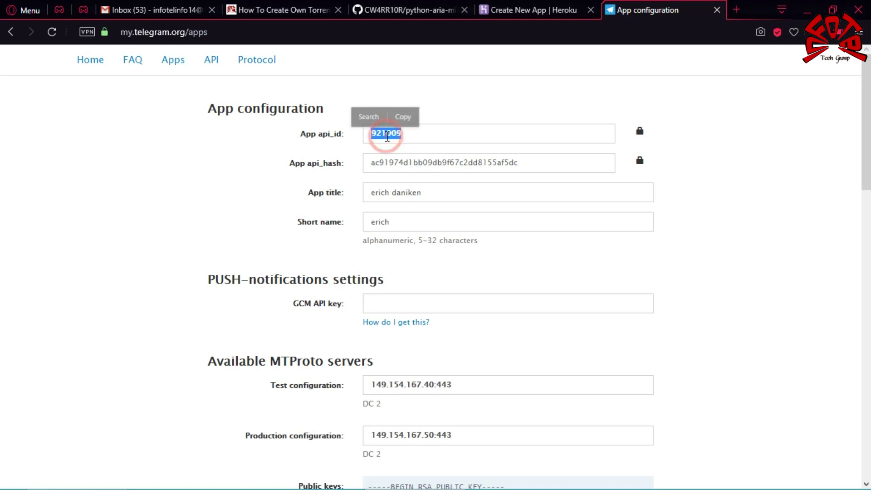
pyautogui.click(401, 117)
pyautogui.click(521, 6)
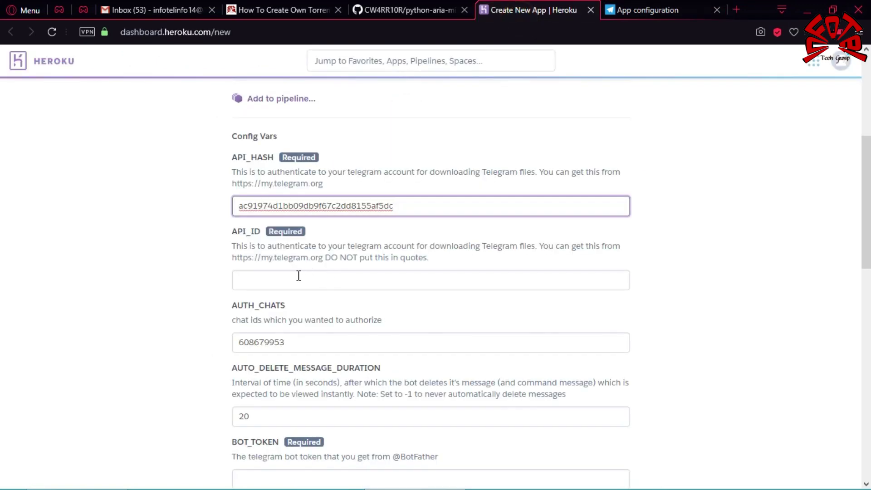
pyautogui.rightClick(299, 275)
pyautogui.click(330, 344)
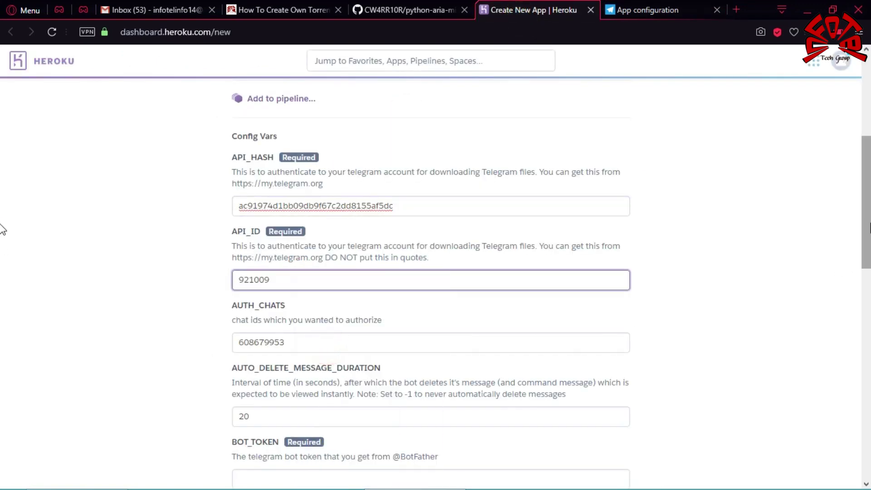
pyautogui.scroll(-3, 2, 229)
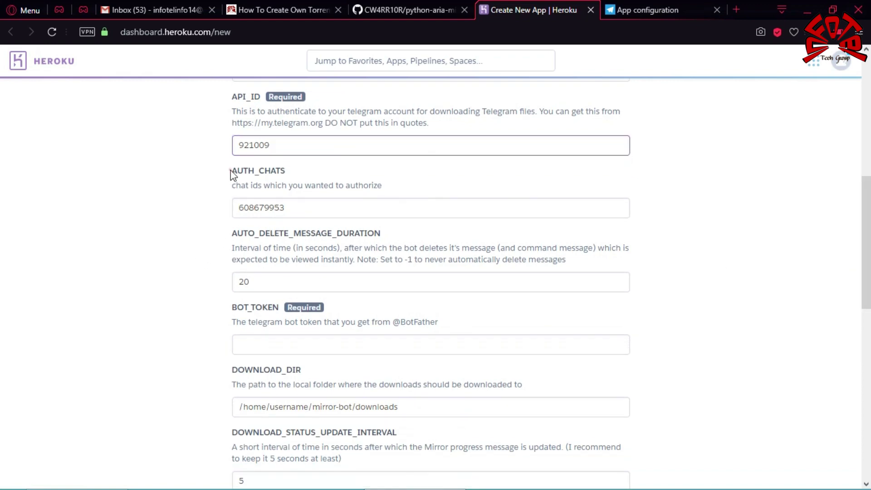
pyautogui.moveTo(231, 173); pyautogui.dragTo(287, 171)
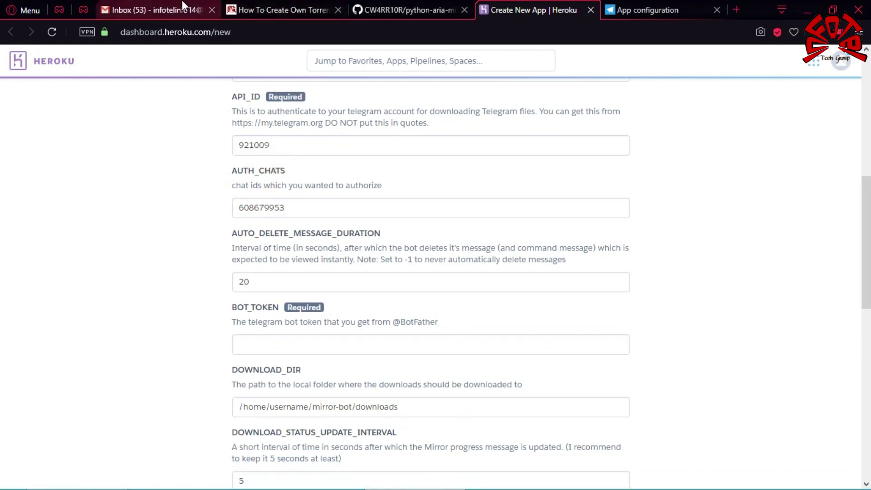
pyautogui.click(281, 10)
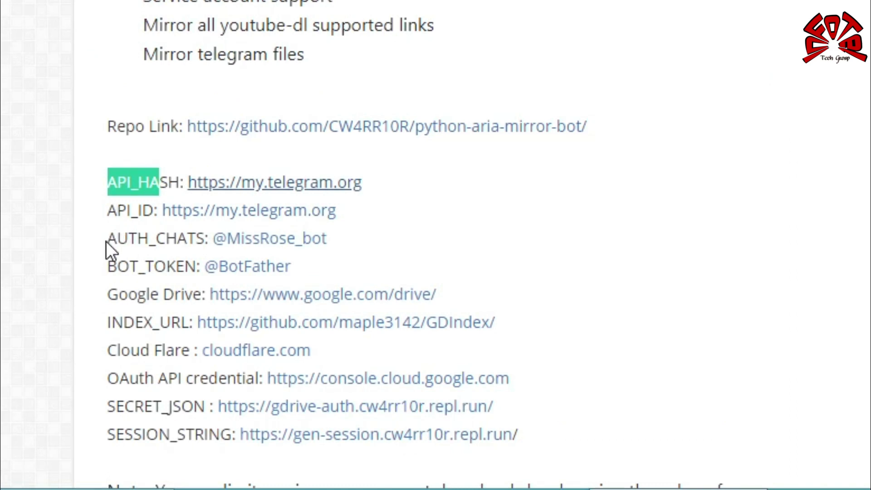
pyautogui.moveTo(91, 346); pyautogui.dragTo(127, 343)
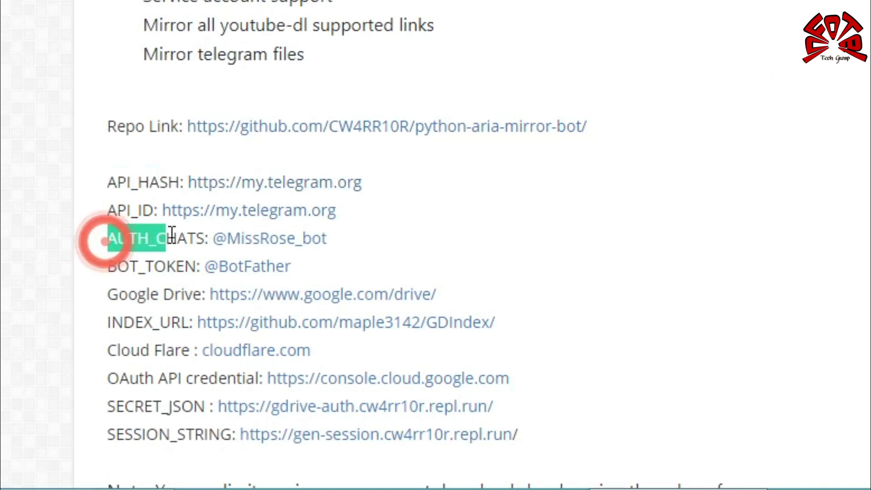
pyautogui.moveTo(172, 234); pyautogui.dragTo(177, 237)
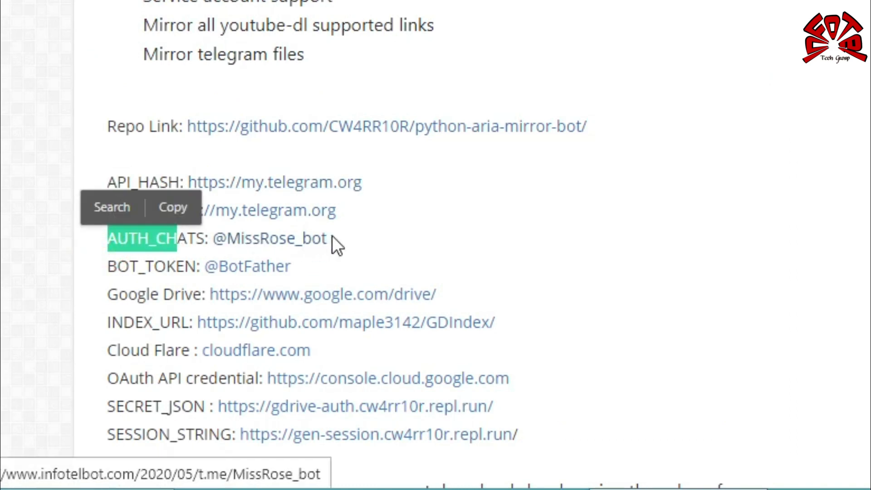
pyautogui.moveTo(341, 235); pyautogui.dragTo(220, 241)
pyautogui.click(16, 238)
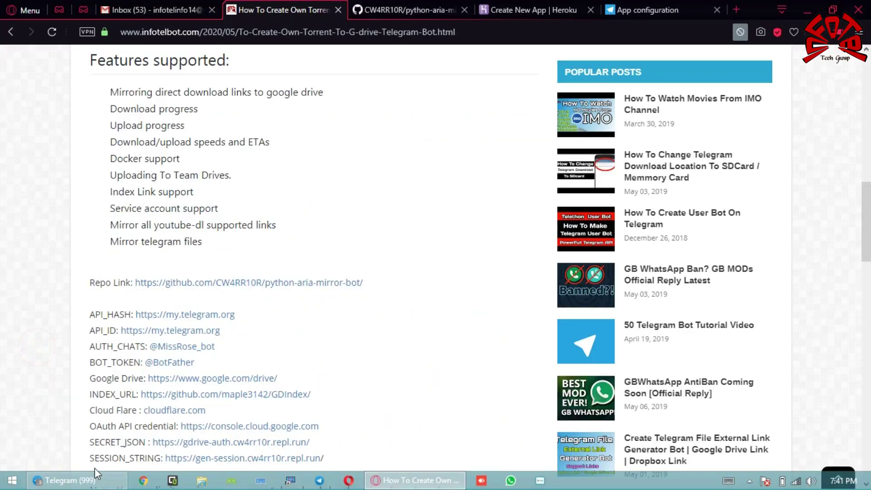
pyautogui.click(91, 481)
pyautogui.click(363, 35)
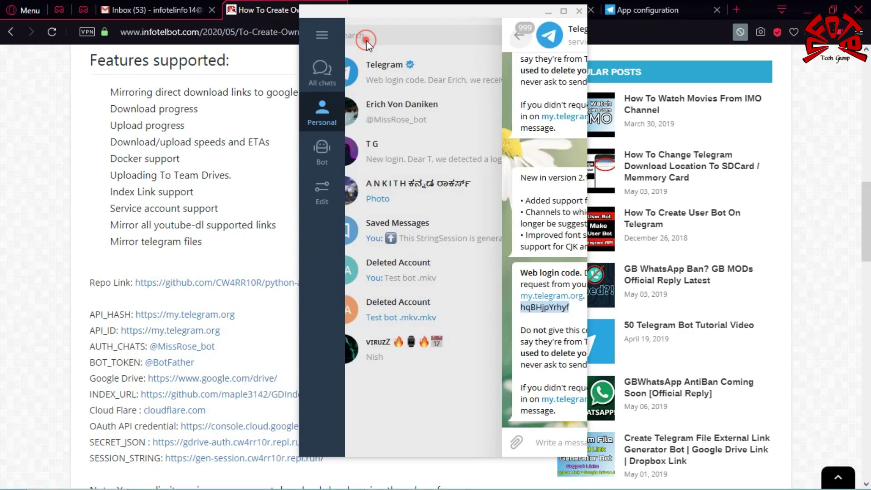
pyautogui.click(393, 106)
pyautogui.rightClick(386, 410)
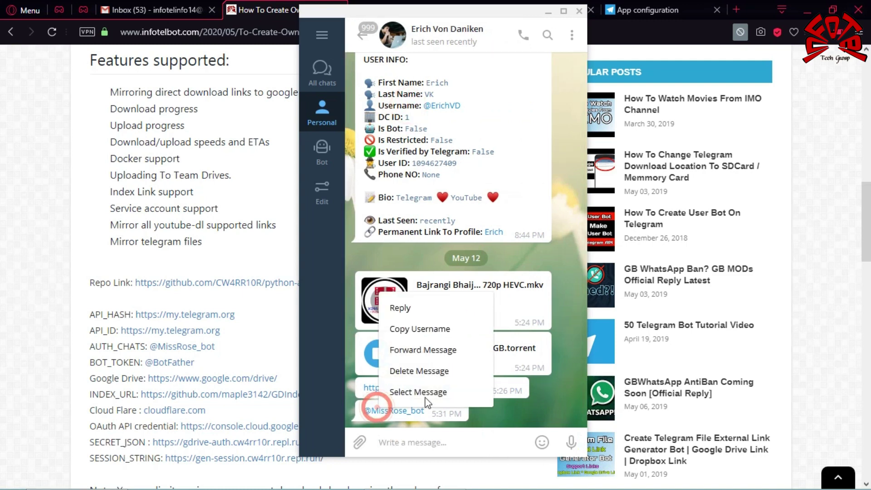
pyautogui.click(413, 326)
# Step: Create a new group named Test Group with one searched contact added
pyautogui.click(363, 36)
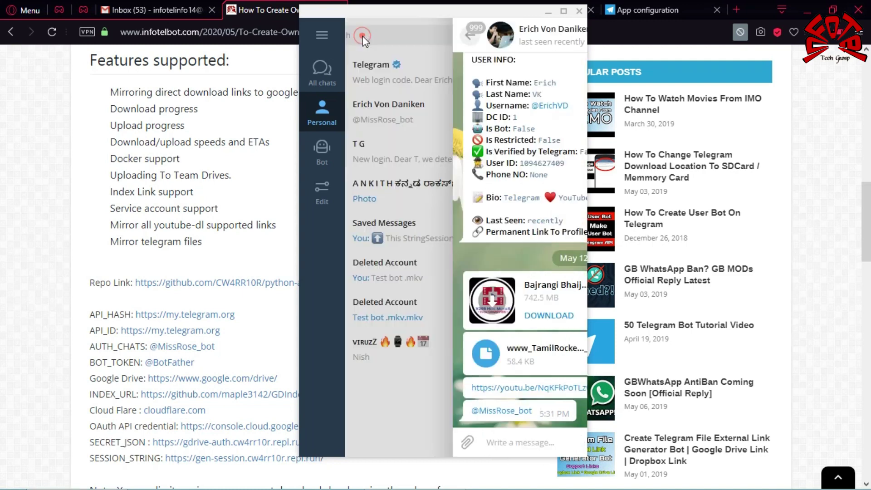
pyautogui.click(321, 29)
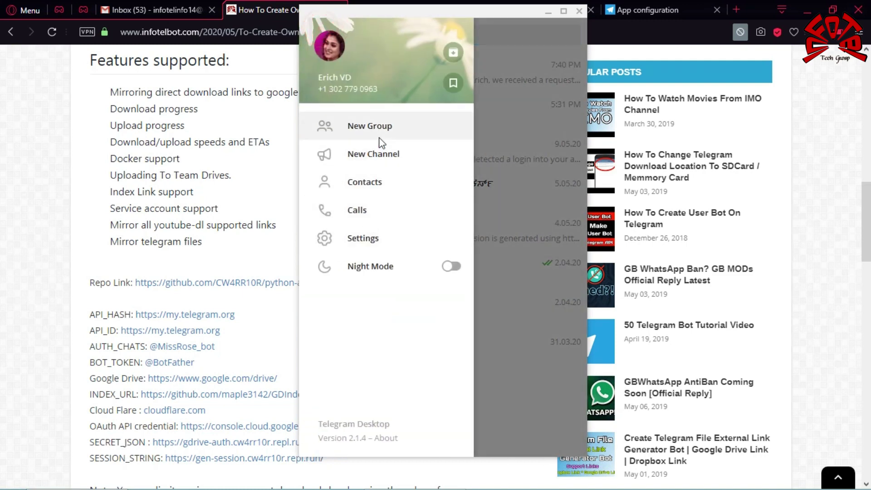
pyautogui.click(395, 126)
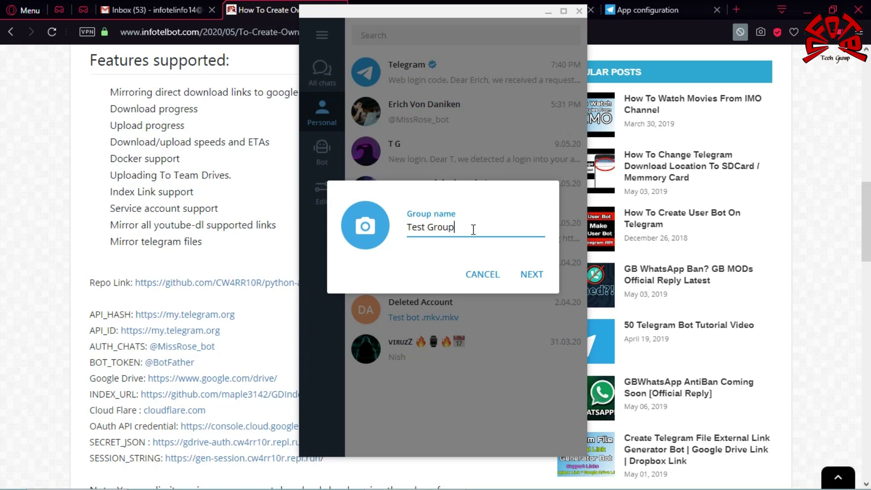
pyautogui.click(526, 272)
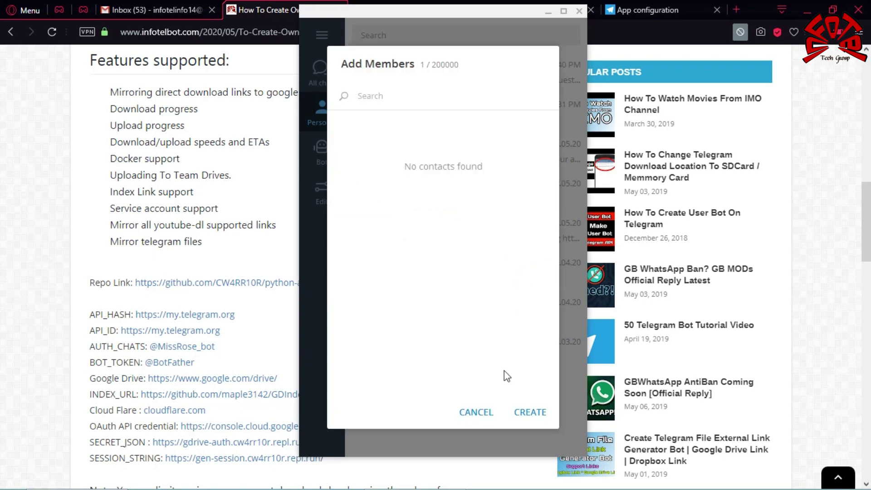
pyautogui.click(533, 413)
pyautogui.write('v')
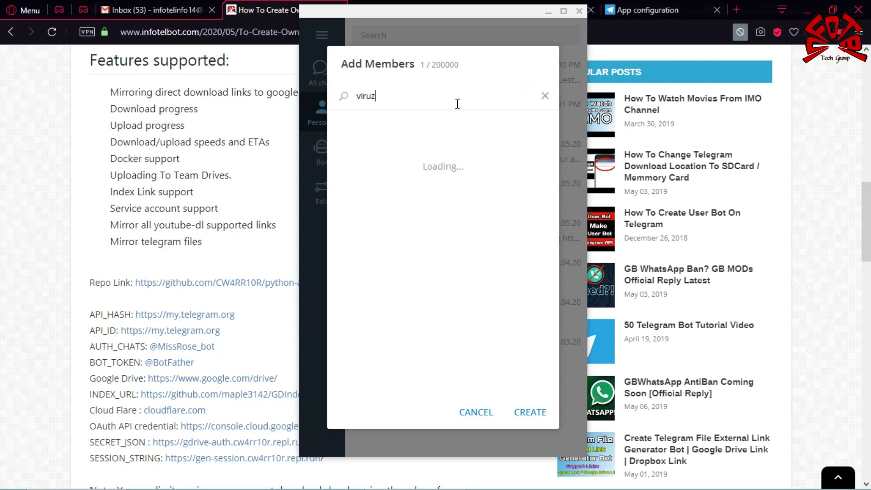
pyautogui.write('iruz')
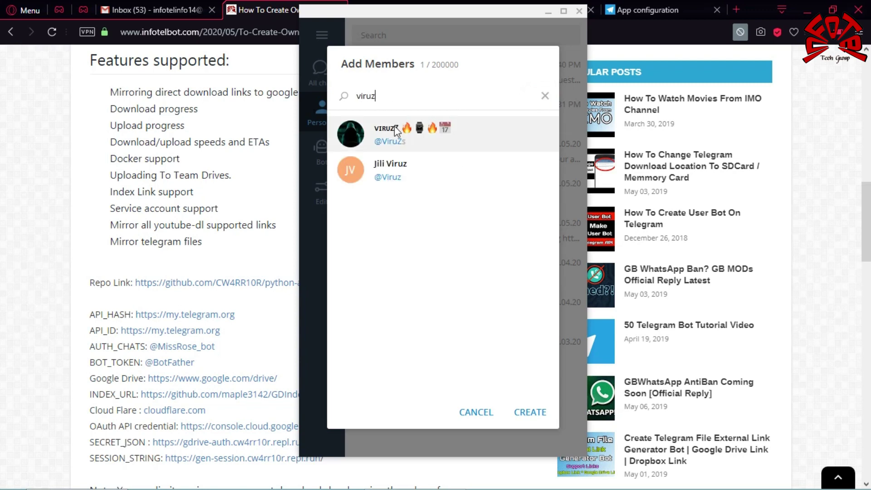
pyautogui.click(394, 127)
pyautogui.click(530, 412)
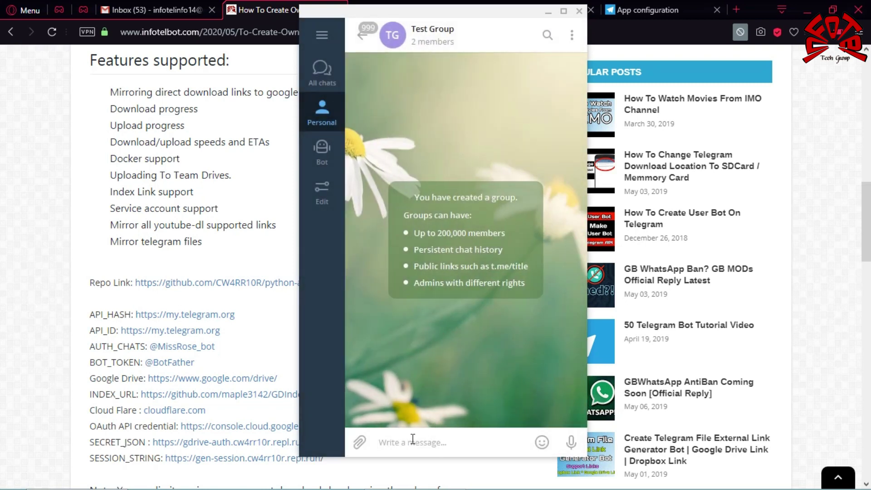
pyautogui.click(425, 55)
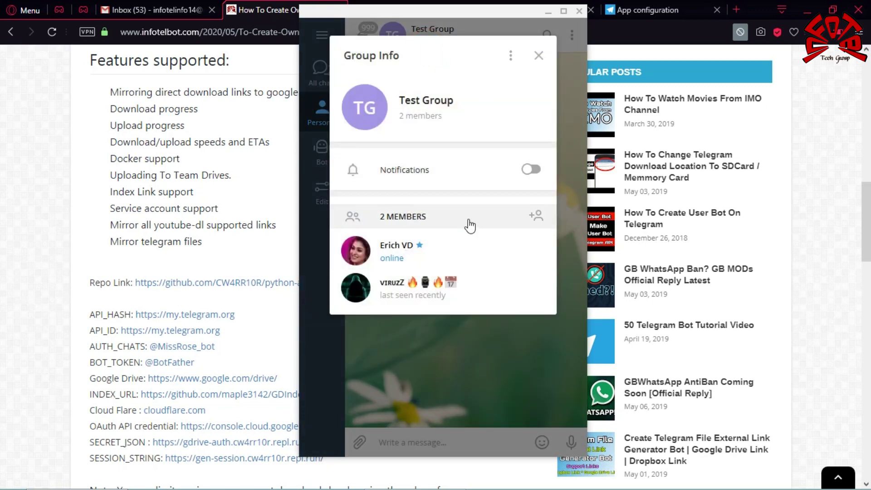
pyautogui.click(470, 226)
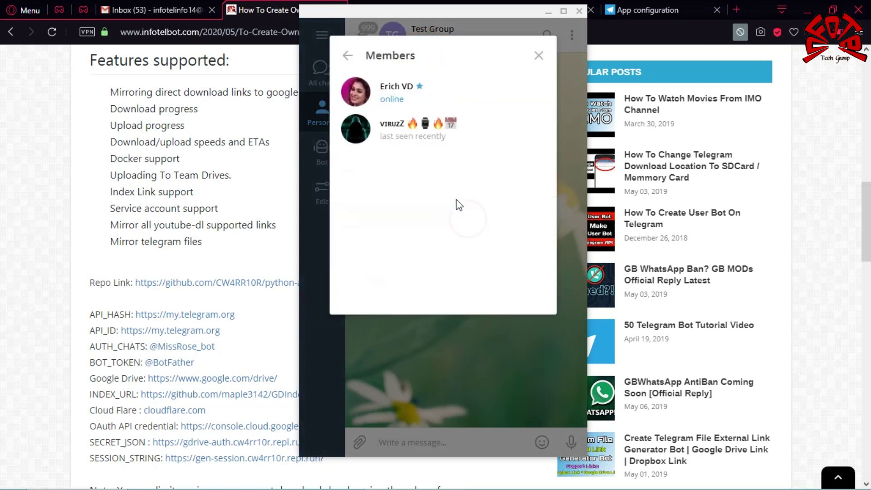
pyautogui.click(343, 59)
pyautogui.click(511, 55)
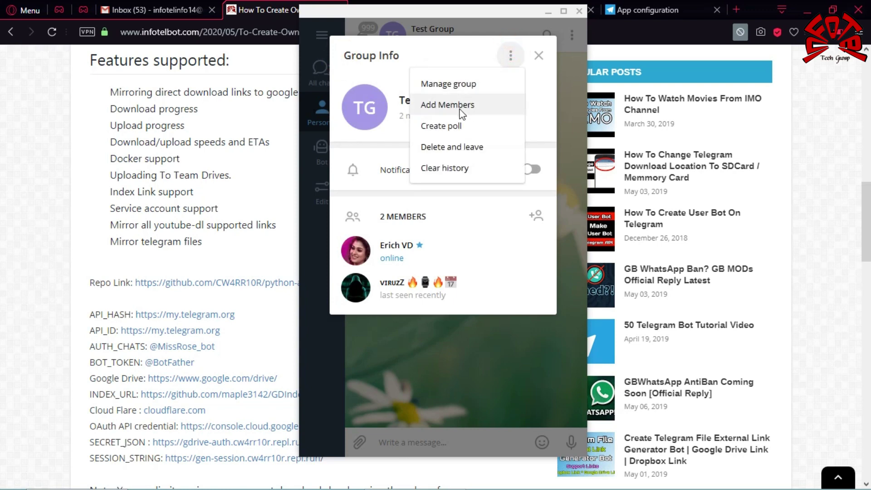
pyautogui.click(452, 91)
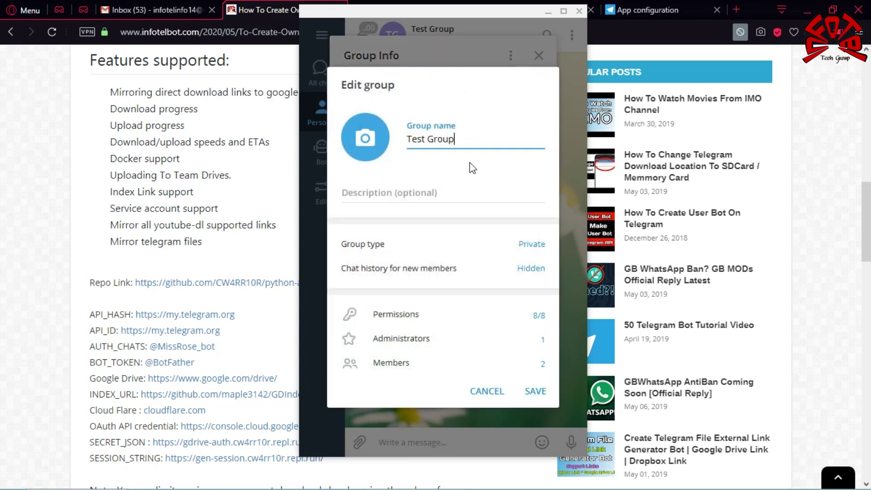
pyautogui.click(414, 341)
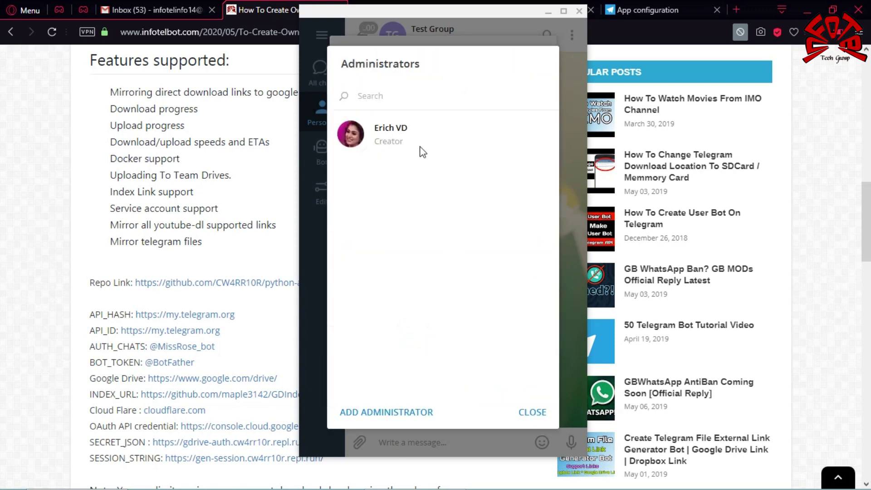
pyautogui.click(376, 412)
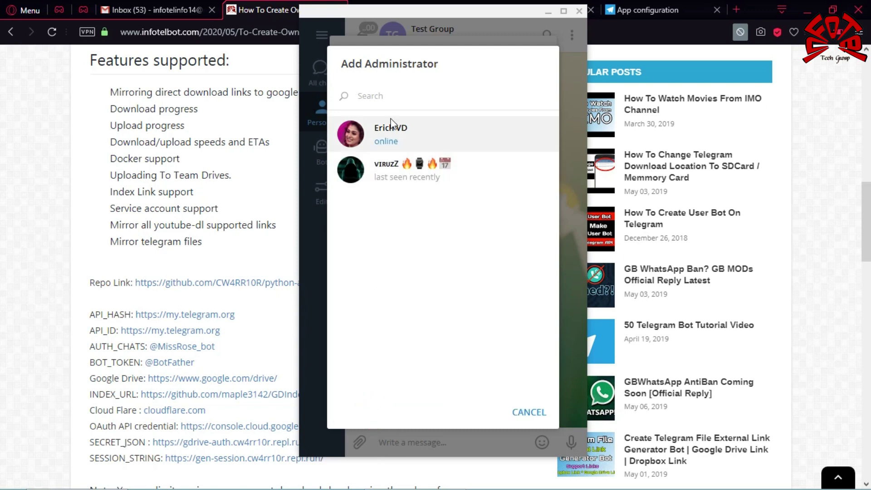
pyautogui.hotkey('ctrl', 'v')
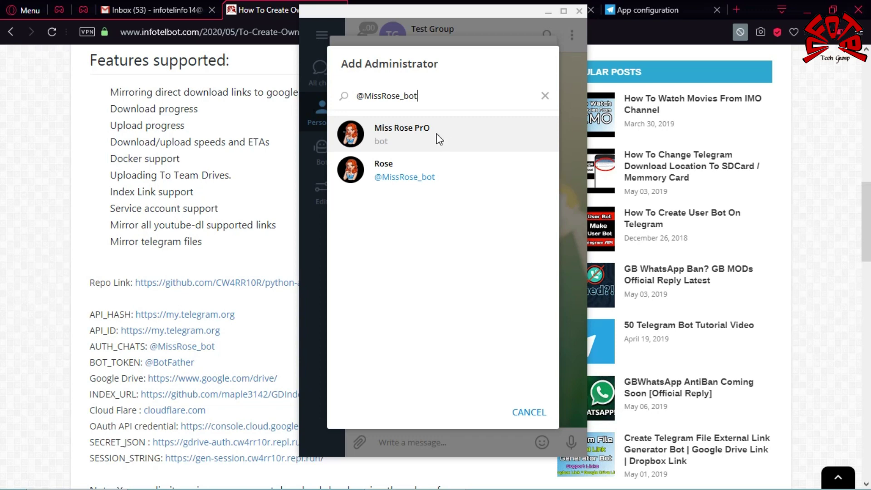
pyautogui.click(416, 177)
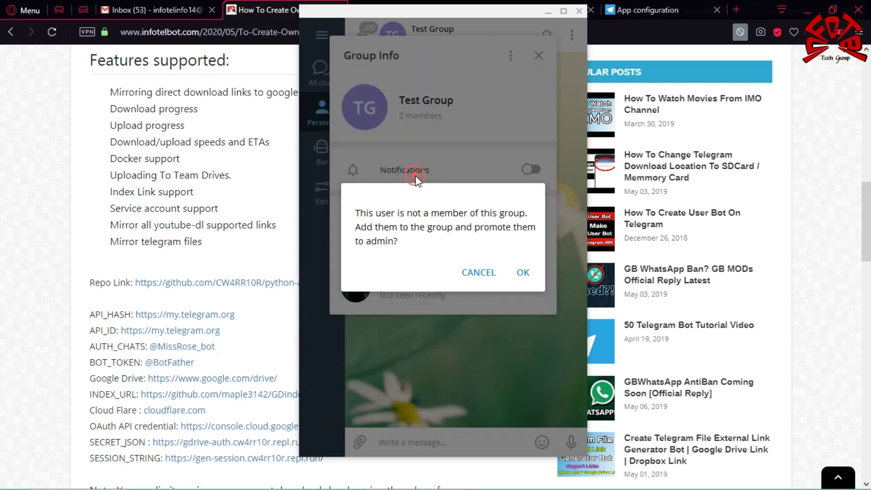
pyautogui.click(519, 272)
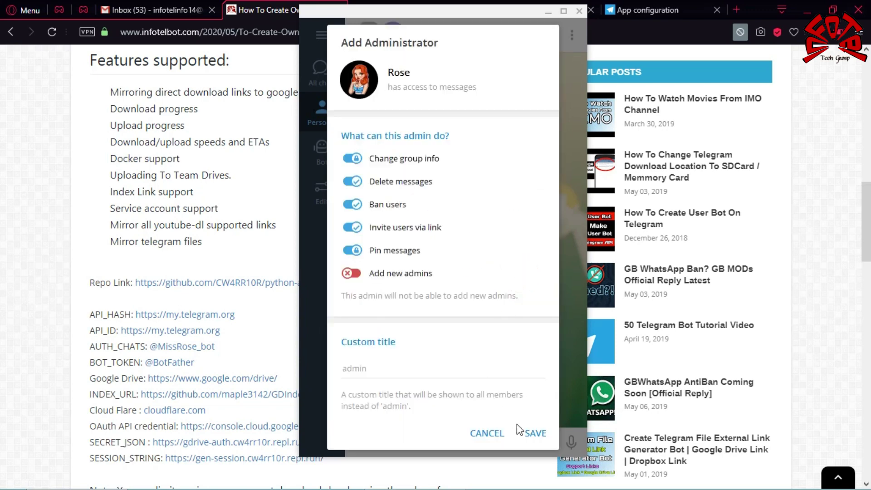
pyautogui.click(542, 434)
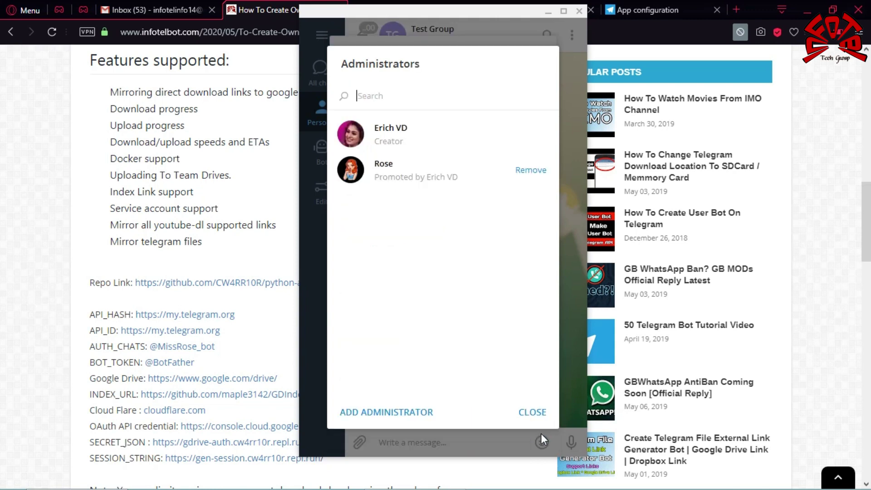
pyautogui.click(530, 413)
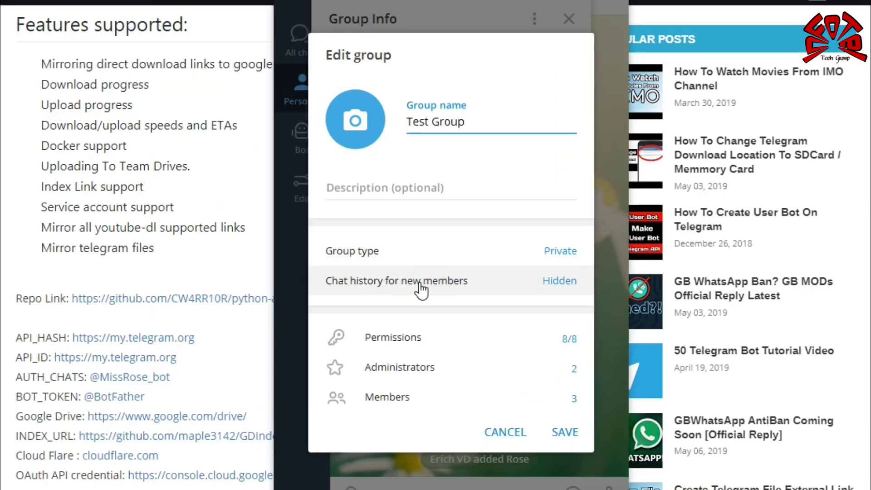
# Step: Set Test Group's chat history for new members to Visible and save
pyautogui.click(421, 290)
pyautogui.click(352, 200)
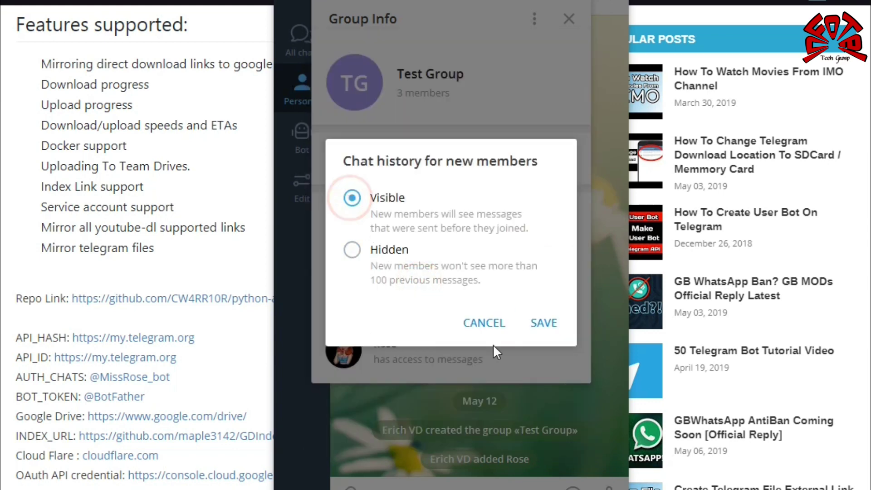
pyautogui.click(543, 322)
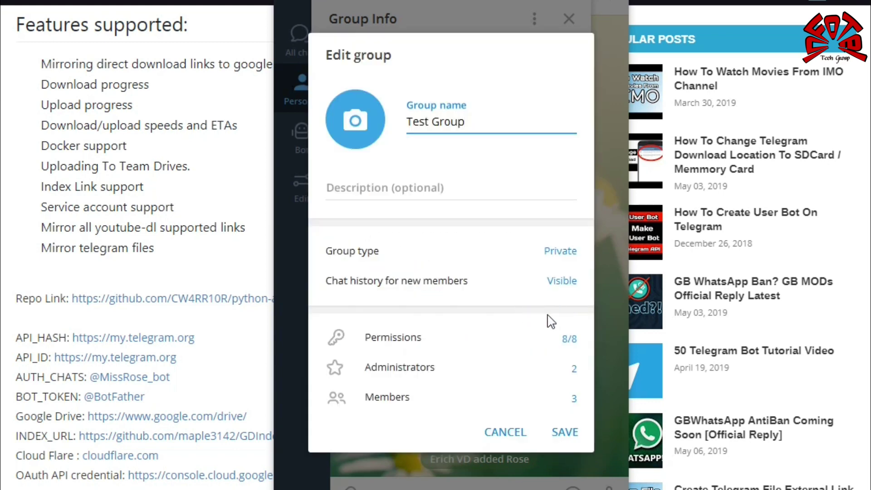
pyautogui.click(564, 436)
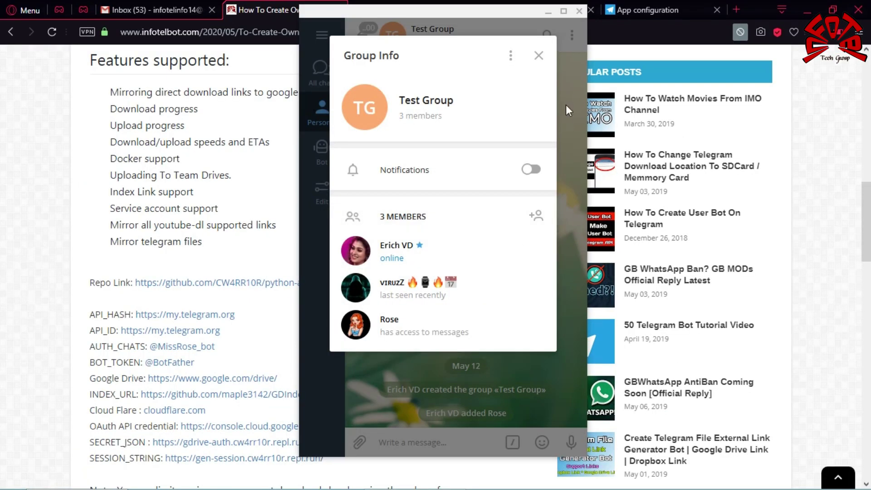
pyautogui.click(538, 55)
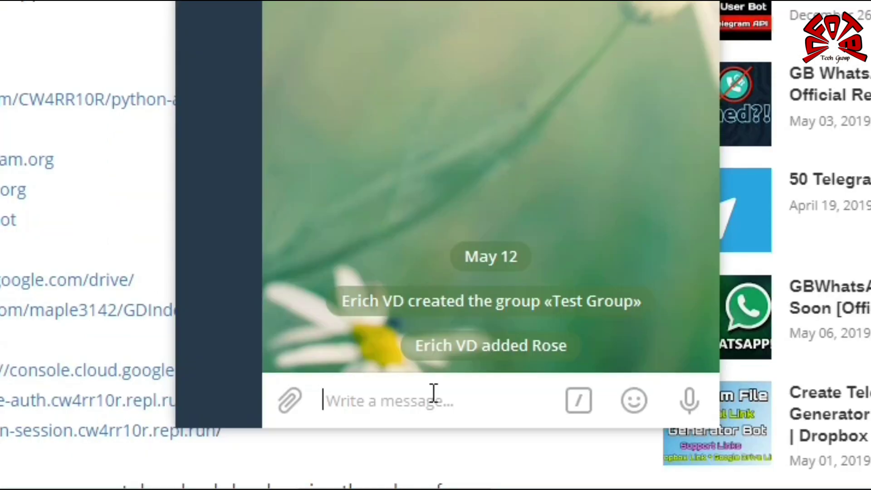
# Step: Send /id in Test Group, copy the chat id from Rose's reply, return to Heroku
pyautogui.write('/id')
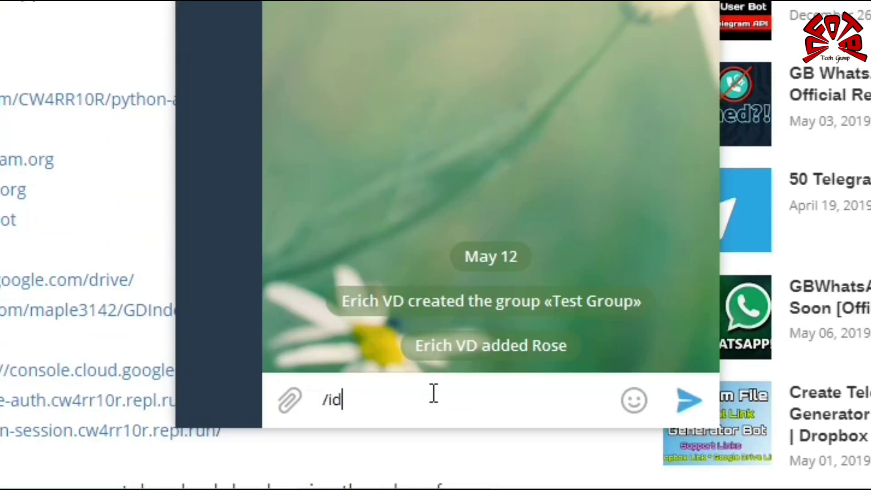
pyautogui.press('Return')
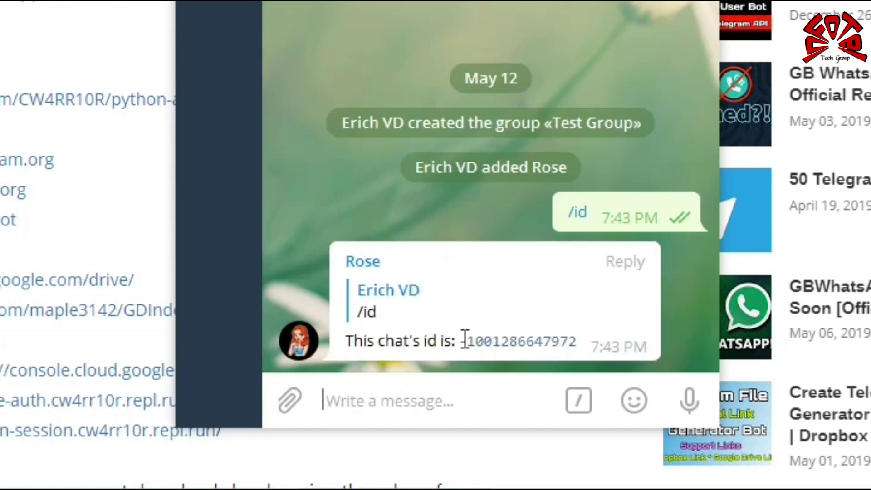
pyautogui.moveTo(461, 340); pyautogui.dragTo(571, 340)
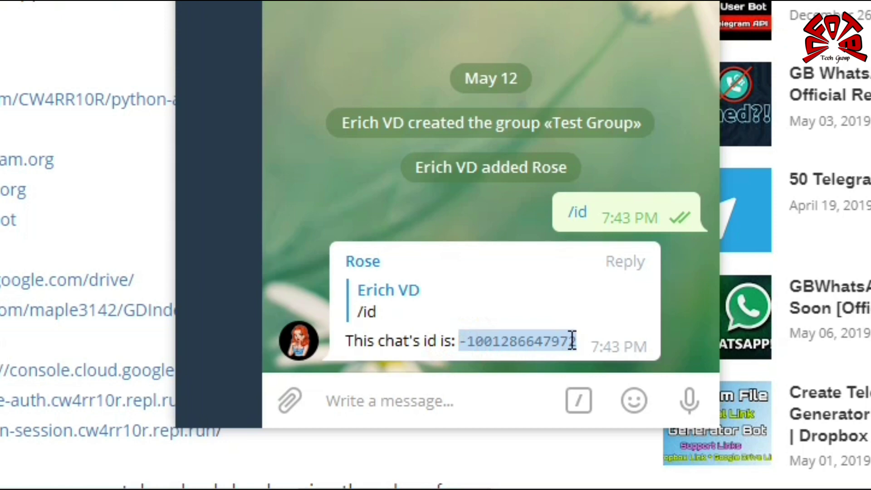
pyautogui.rightClick(536, 340)
pyautogui.click(564, 29)
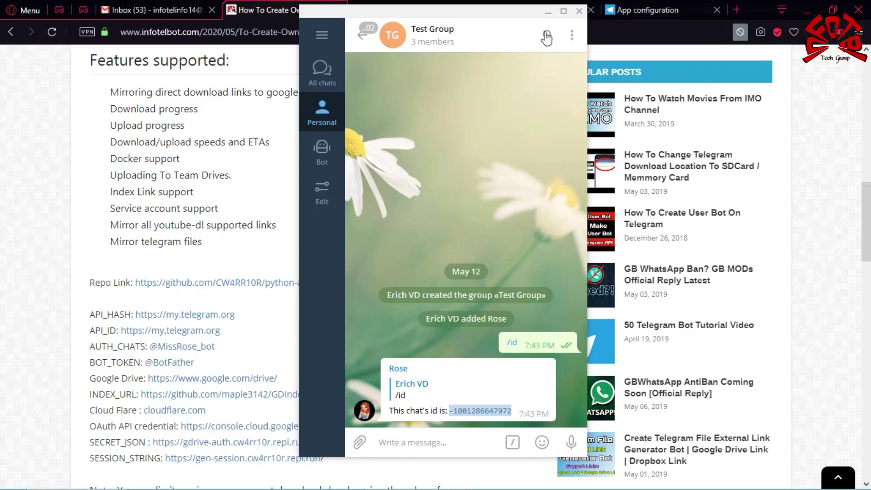
pyautogui.click(548, 10)
pyautogui.click(524, 8)
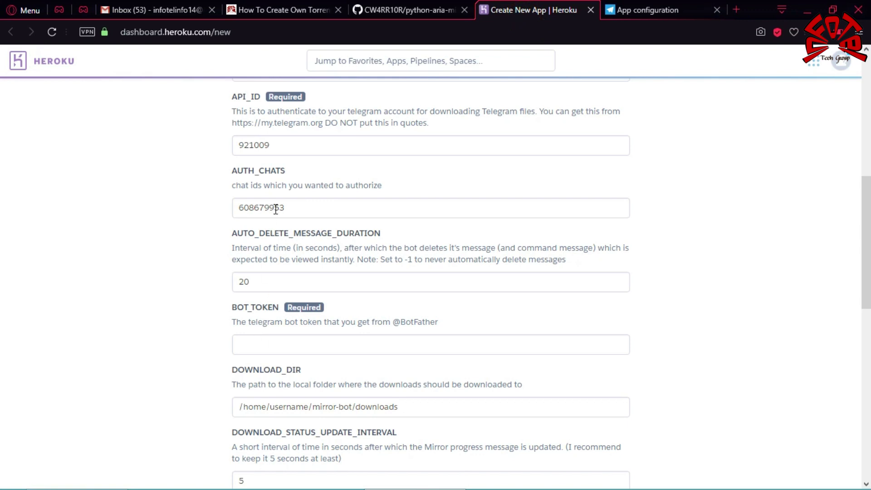
# Step: Paste Test Group's chat id into the AUTH_CHATS field, leaving BOT_TOKEN empty
pyautogui.click(301, 203)
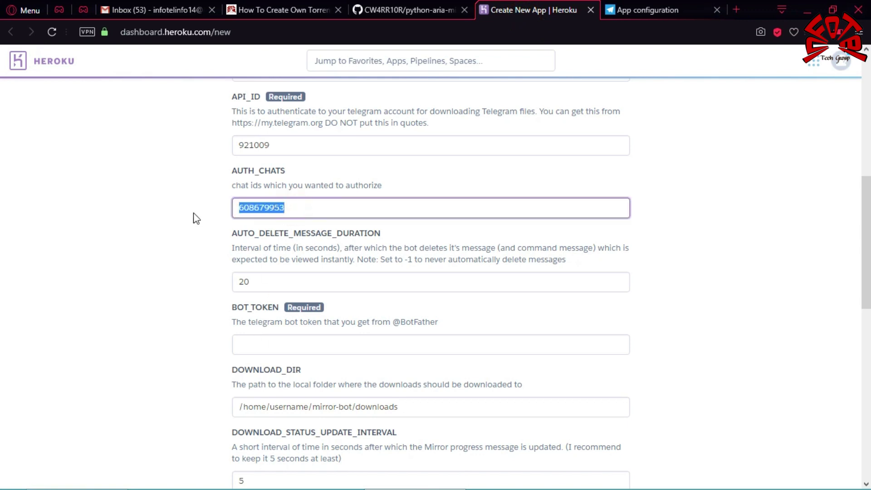
pyautogui.hotkey('ctrl', 'v')
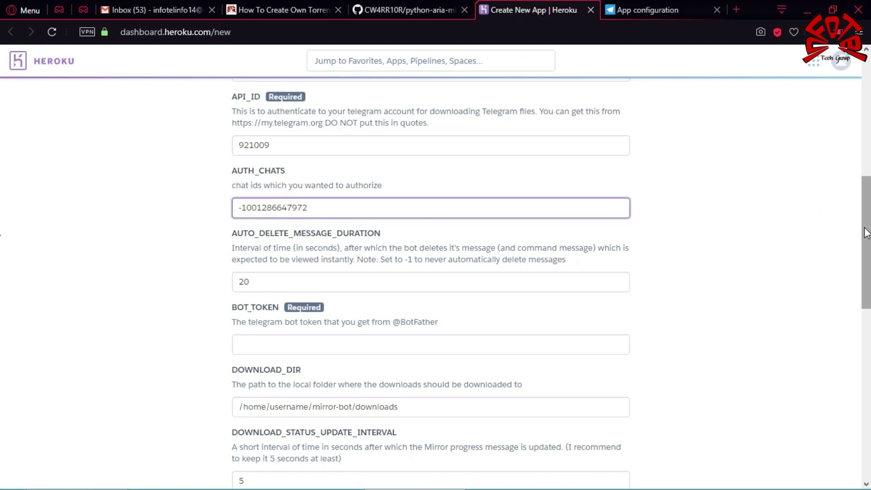
pyautogui.scroll(-3, 2, 226)
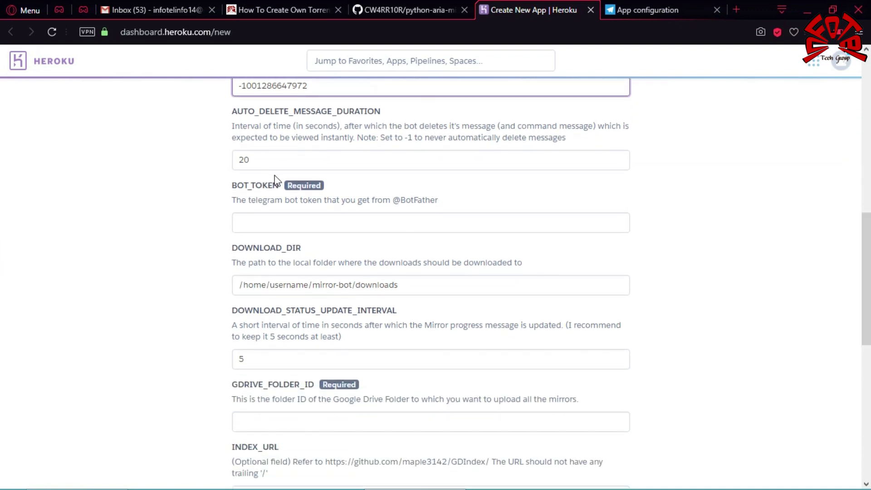
pyautogui.moveTo(235, 185); pyautogui.dragTo(279, 186)
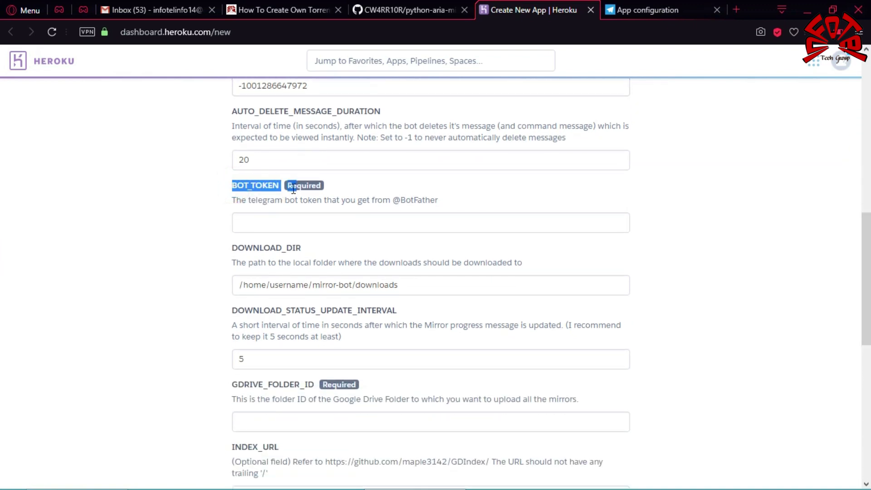
pyautogui.click(266, 189)
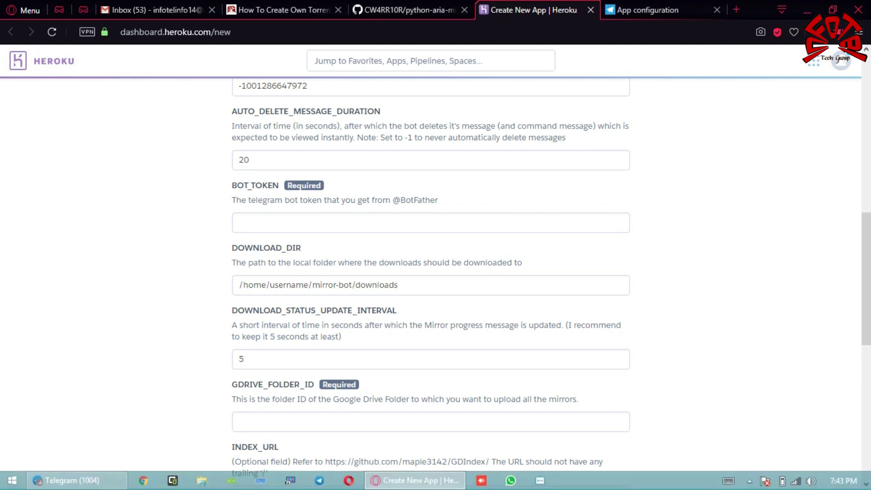
# Step: Open the BotFather chat in Telegram and send the /newbot command
pyautogui.click(113, 479)
pyautogui.click(364, 36)
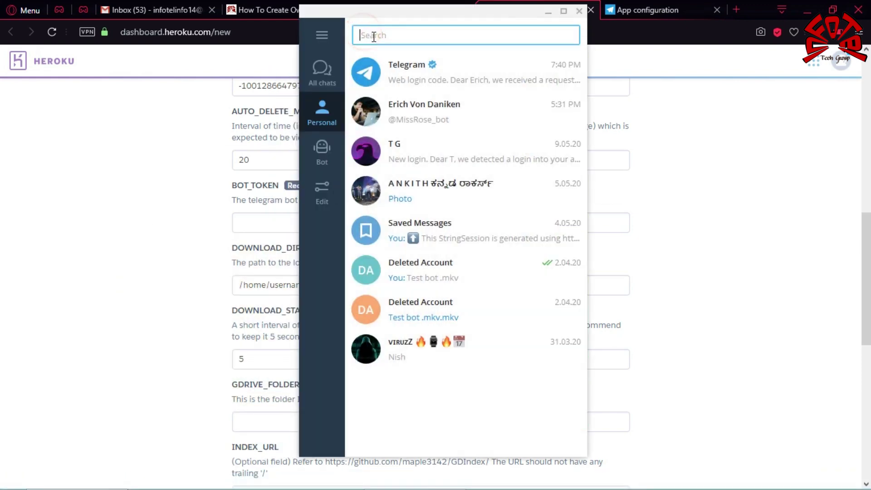
pyautogui.write('@botfather')
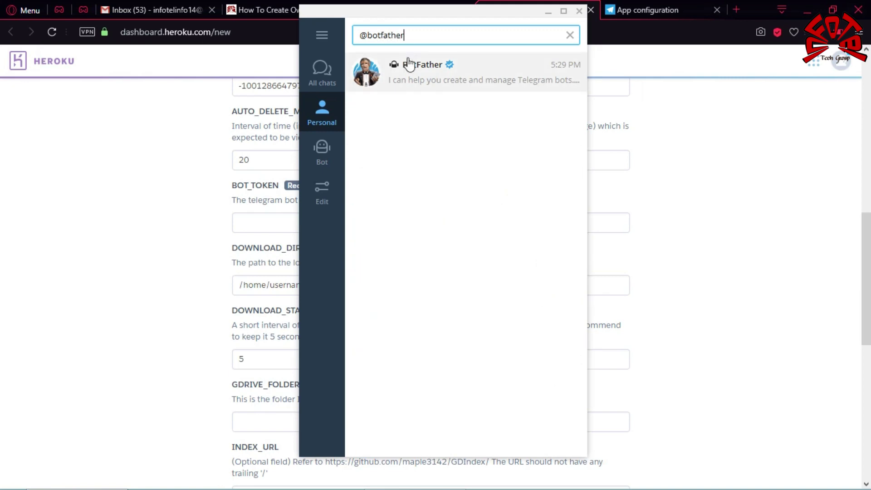
pyautogui.click(404, 66)
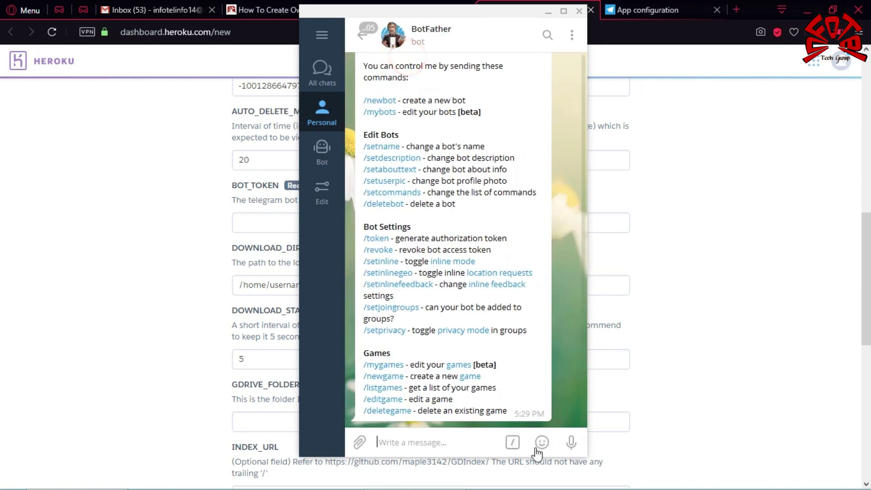
pyautogui.click(513, 444)
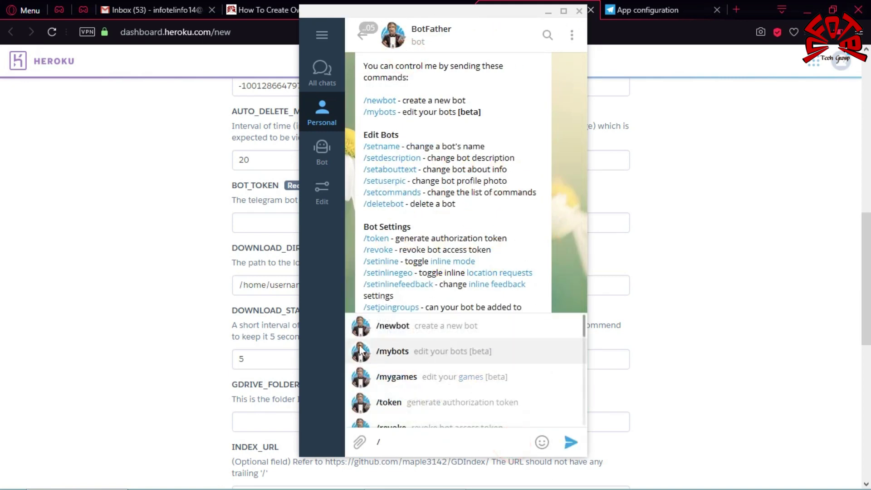
pyautogui.click(388, 323)
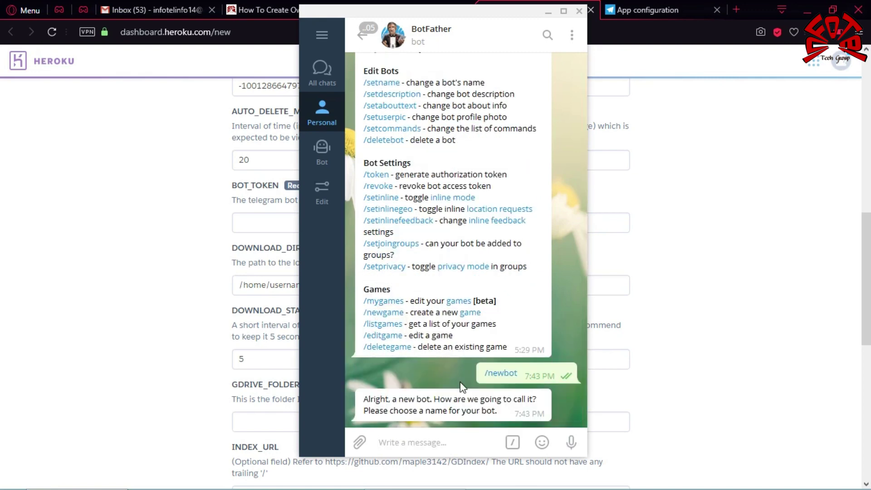
# Step: Name the bot Torrent To G Drive and give it the username GdriveTor12Bot
pyautogui.write('Torrent To G Drive')
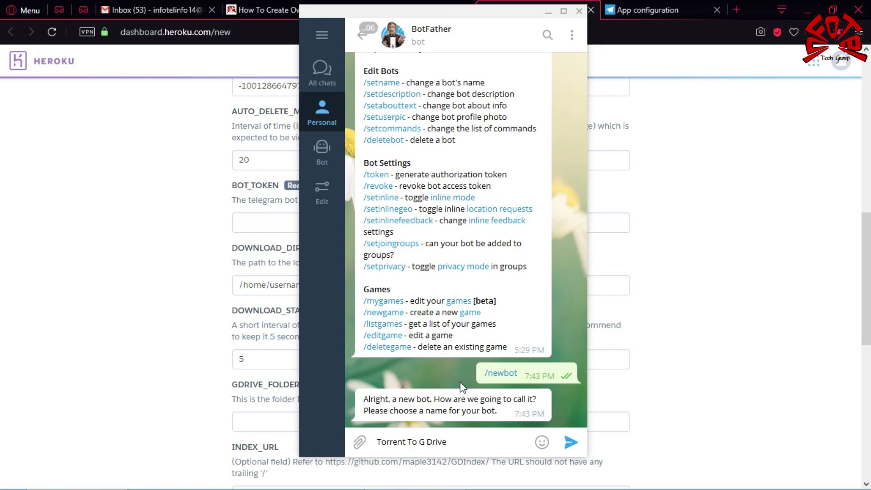
pyautogui.press('Return')
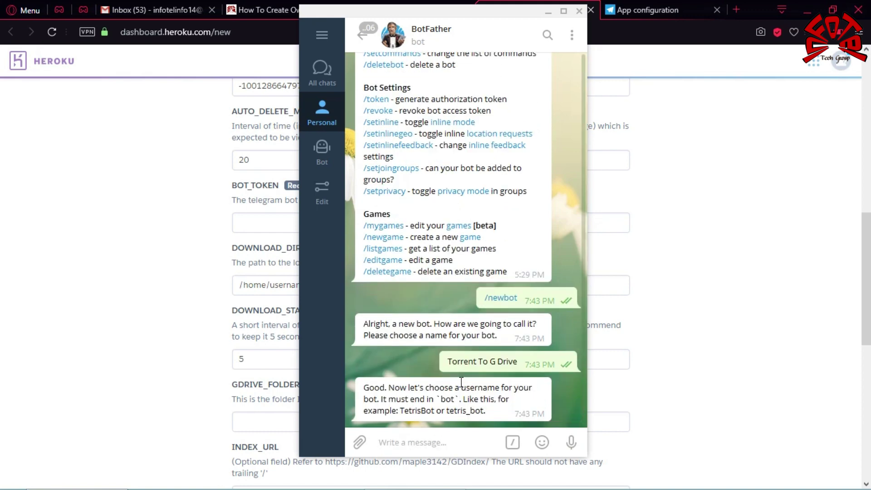
pyautogui.write('@')
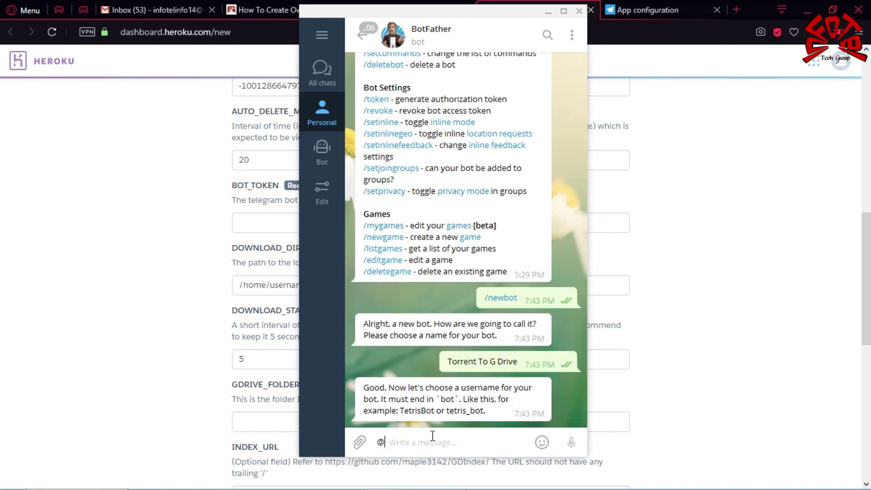
pyautogui.press('BackSpace')
pyautogui.write('GdriveTor12Bot')
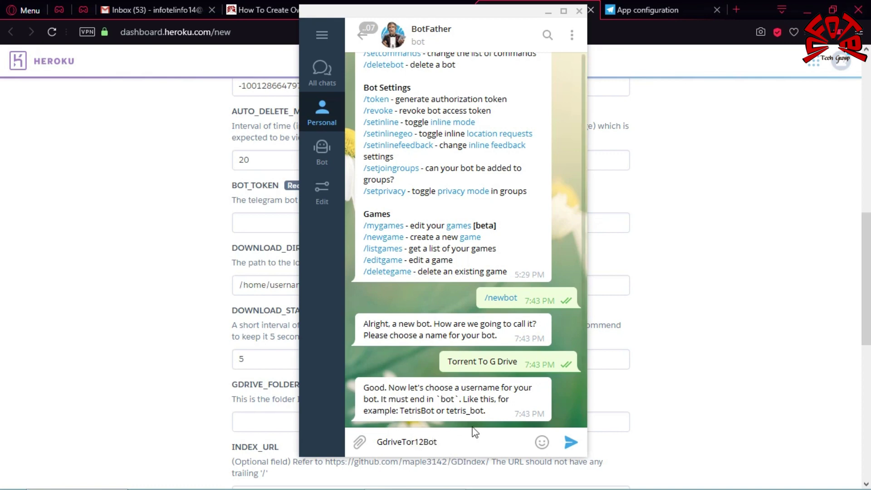
pyautogui.click(571, 442)
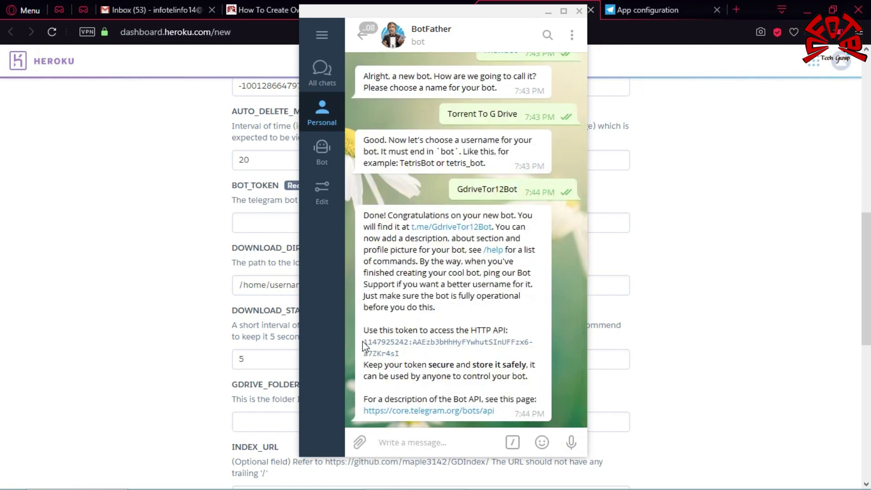
# Step: Copy the new bot's access token and bring up paste options in Heroku's BOT_TOKEN field
pyautogui.moveTo(366, 342); pyautogui.dragTo(408, 353)
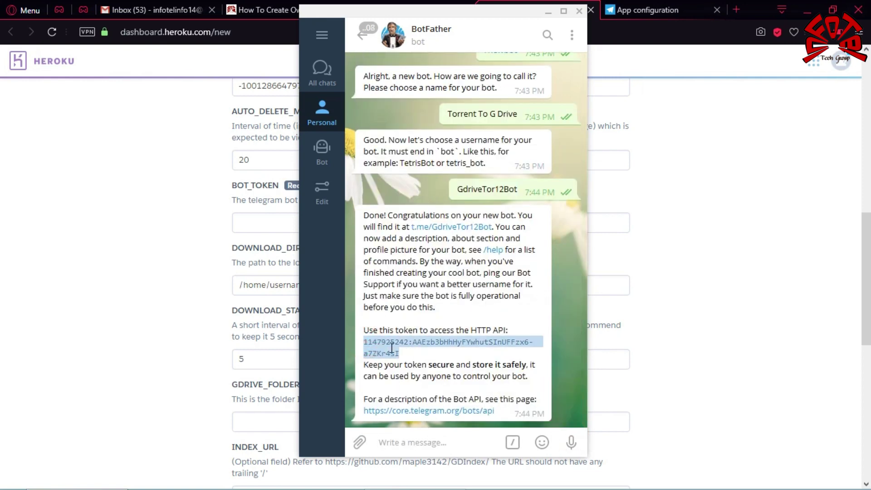
pyautogui.rightClick(392, 348)
pyautogui.click(435, 363)
pyautogui.click(196, 259)
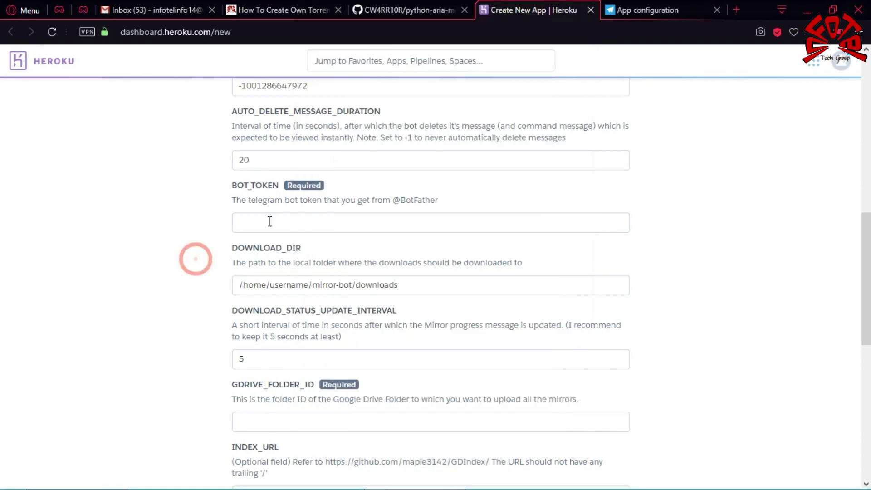
pyautogui.click(269, 221)
pyautogui.rightClick(270, 222)
# Step: Paste the bot token into BOT_TOKEN and scroll down to GDRIVE_FOLDER_ID
pyautogui.click(309, 291)
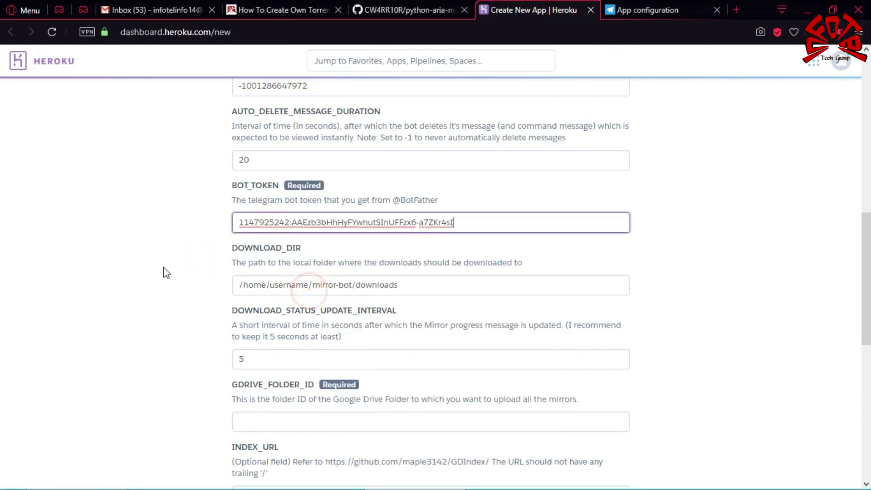
pyautogui.click(162, 266)
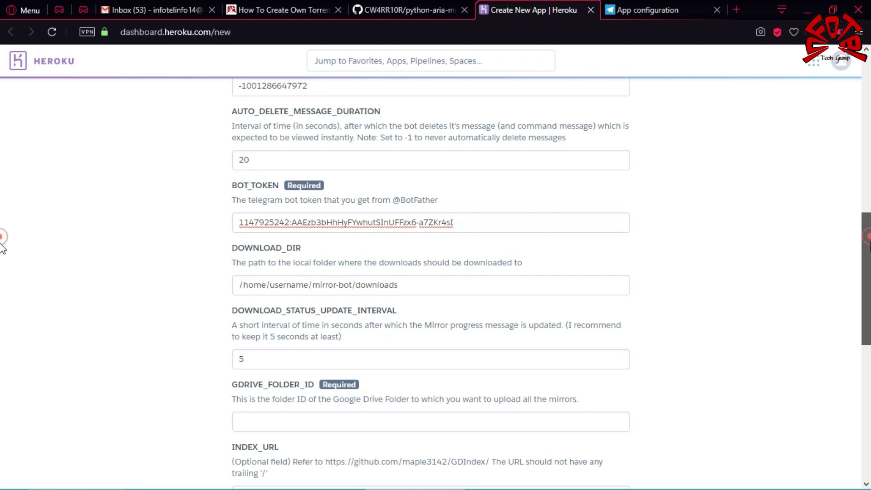
pyautogui.scroll(-5, 2, 254)
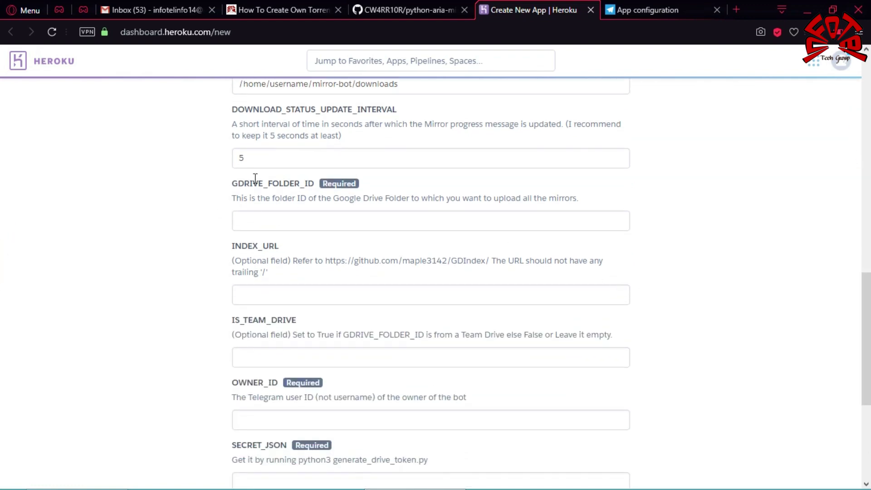
pyautogui.moveTo(234, 180); pyautogui.dragTo(313, 183)
pyautogui.click(289, 183)
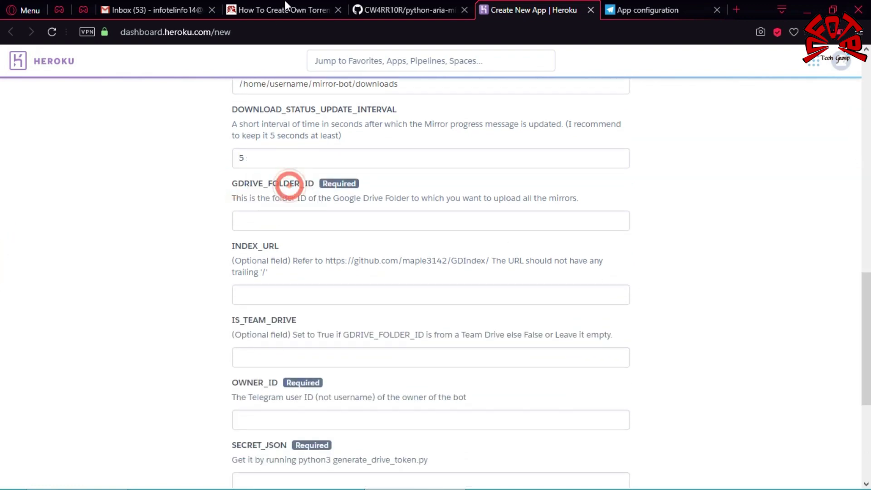
# Step: Open the tutorial blog's Google Drive link in a new tab
pyautogui.click(286, 6)
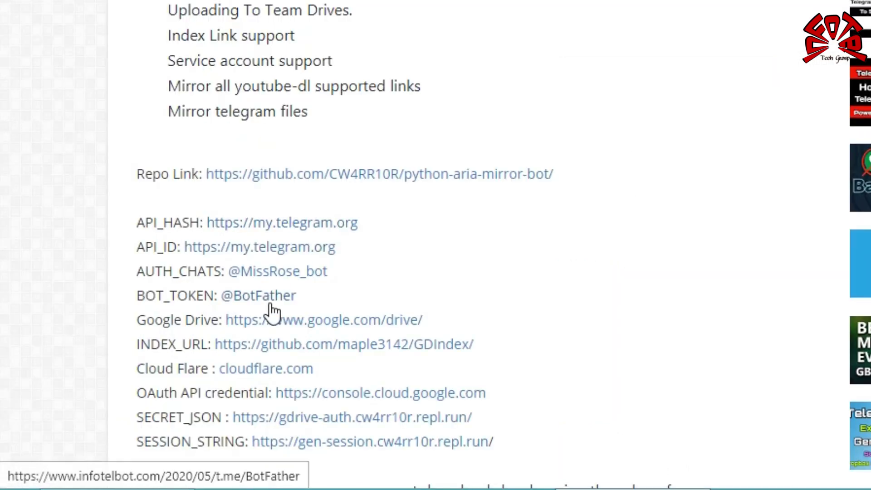
pyautogui.rightClick(259, 321)
pyautogui.click(326, 159)
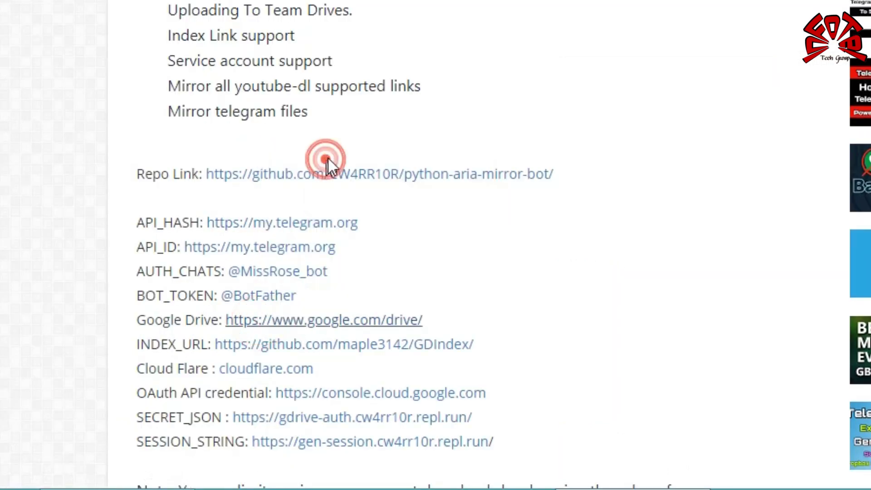
pyautogui.click(671, 17)
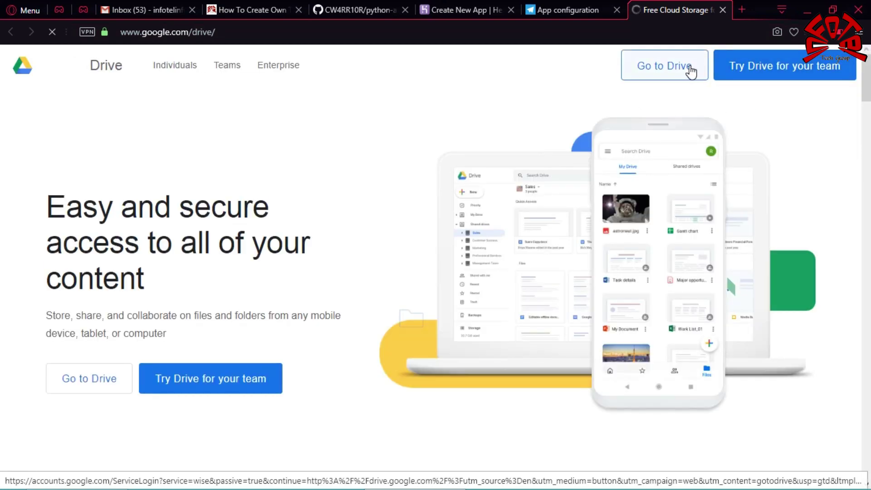
# Step: Enter Google Drive and create a new folder called Gdrive bot in My Drive
pyautogui.click(692, 68)
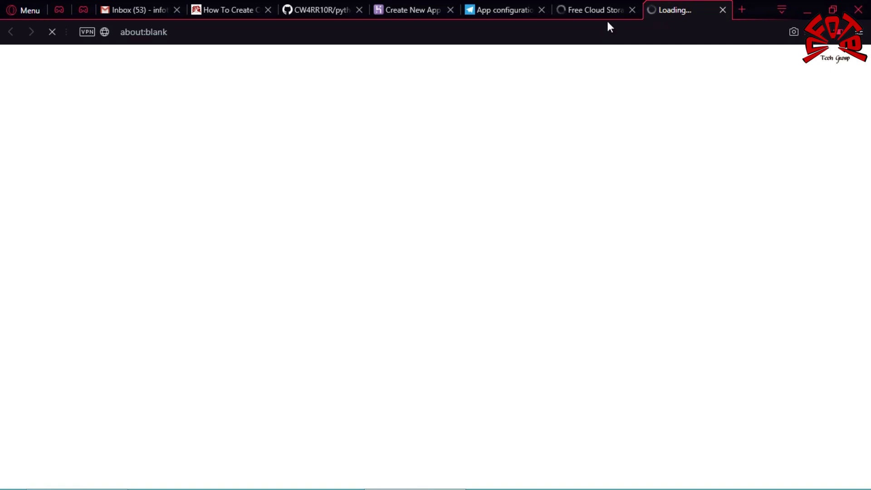
pyautogui.click(632, 9)
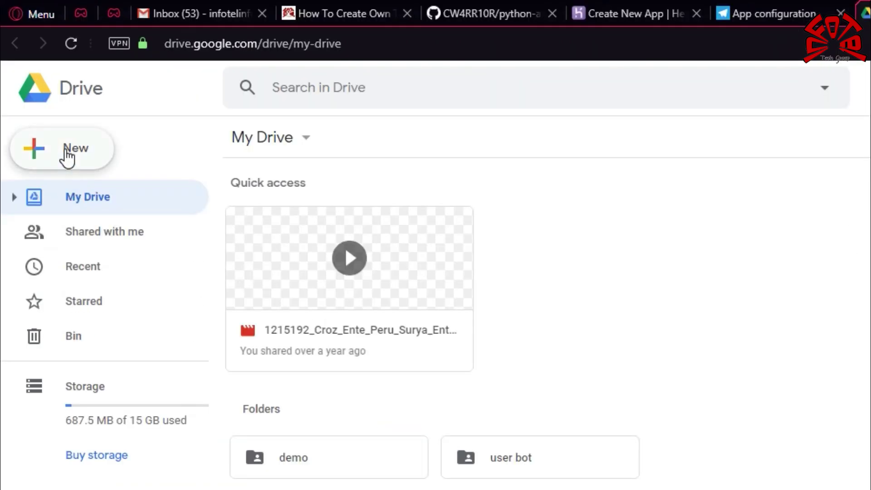
pyautogui.click(66, 152)
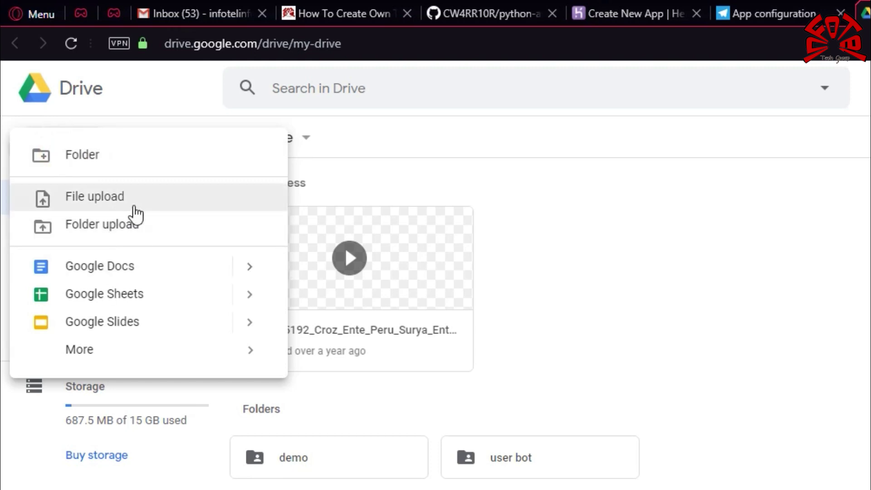
pyautogui.click(78, 159)
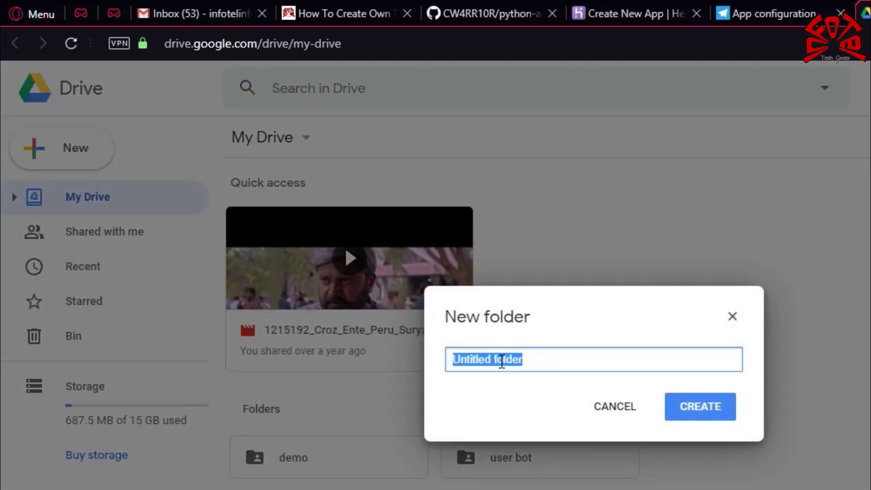
pyautogui.write('Gdrive bot')
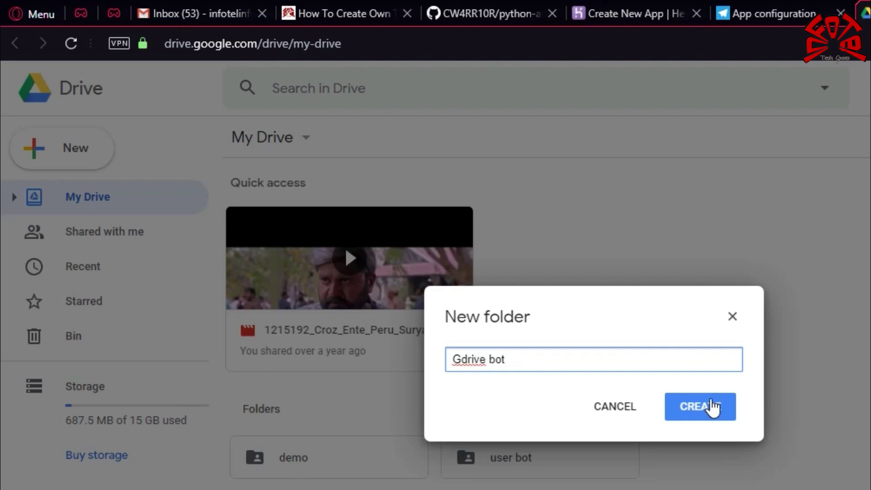
pyautogui.click(712, 405)
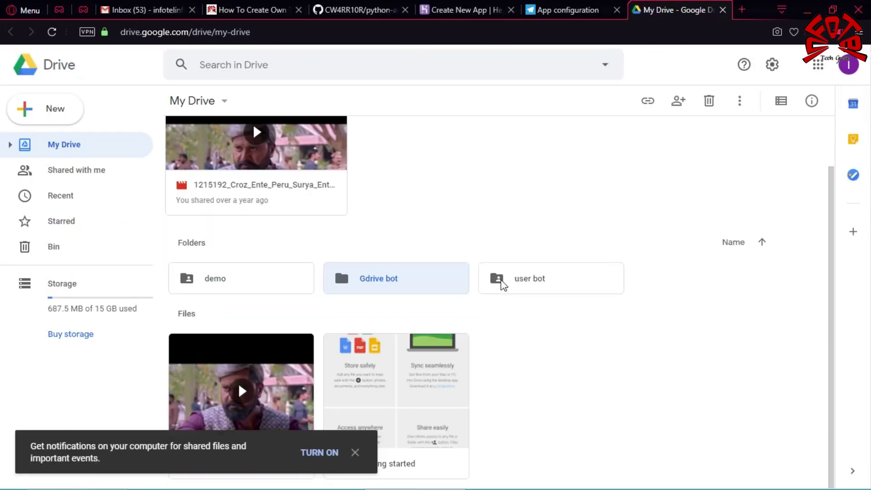
# Step: Turn on link sharing for the Gdrive bot folder so anyone with the link can view
pyautogui.rightClick(388, 285)
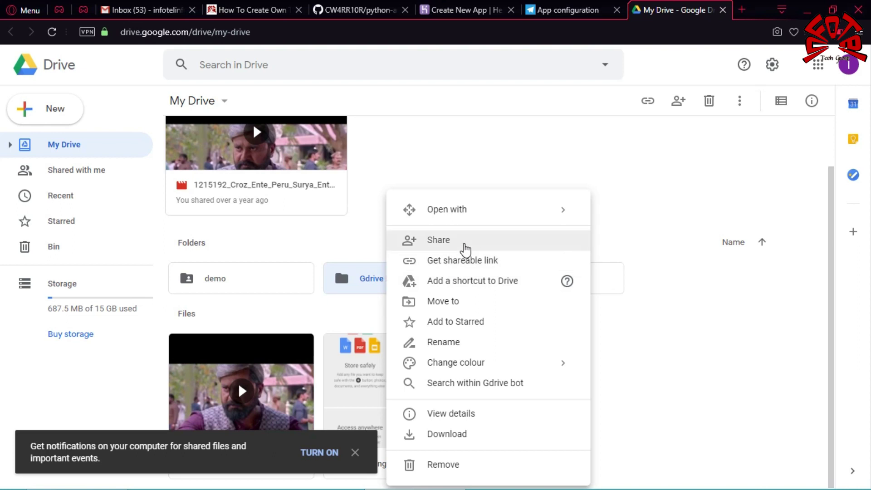
pyautogui.click(465, 259)
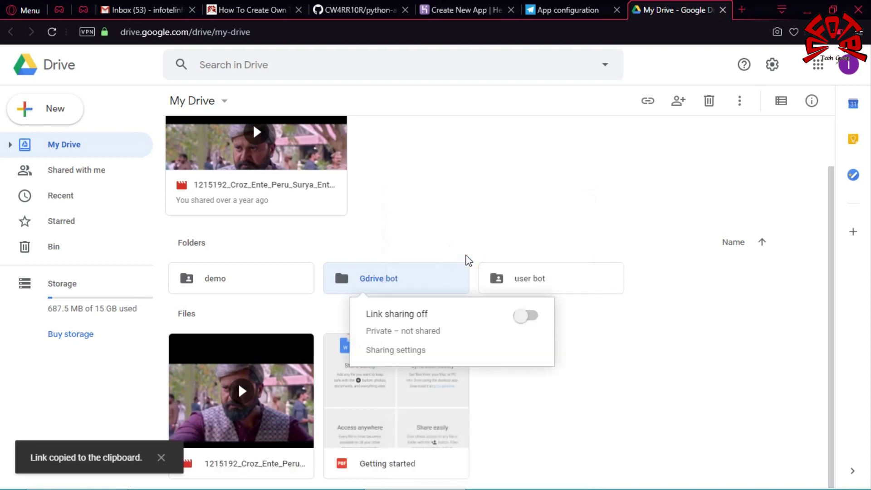
pyautogui.click(530, 318)
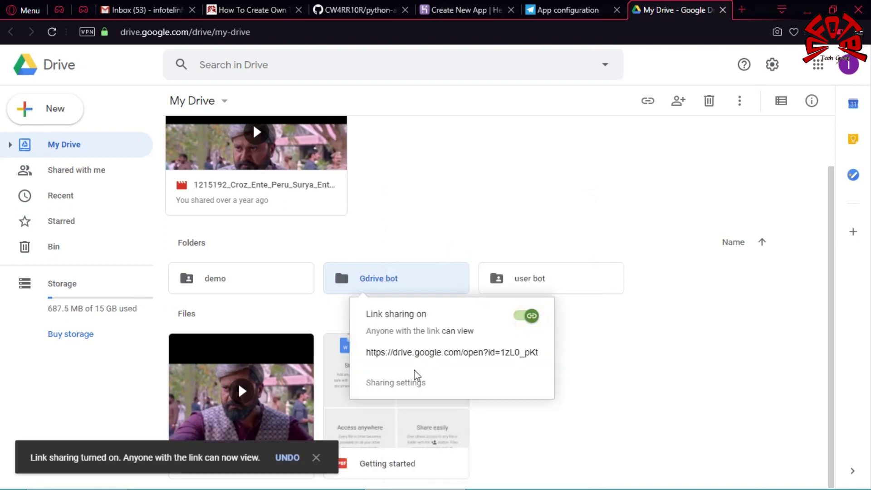
pyautogui.click(396, 384)
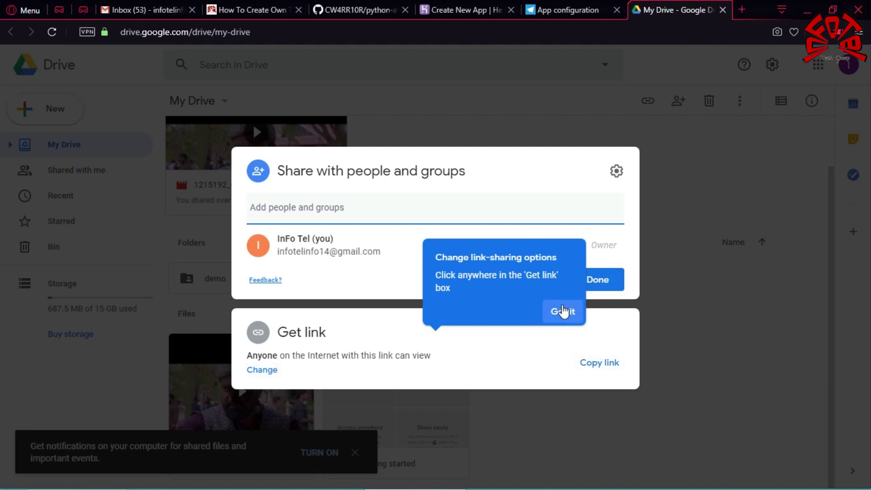
# Step: Copy the folder's share link and search the Windows Start menu for note
pyautogui.click(563, 311)
pyautogui.click(609, 364)
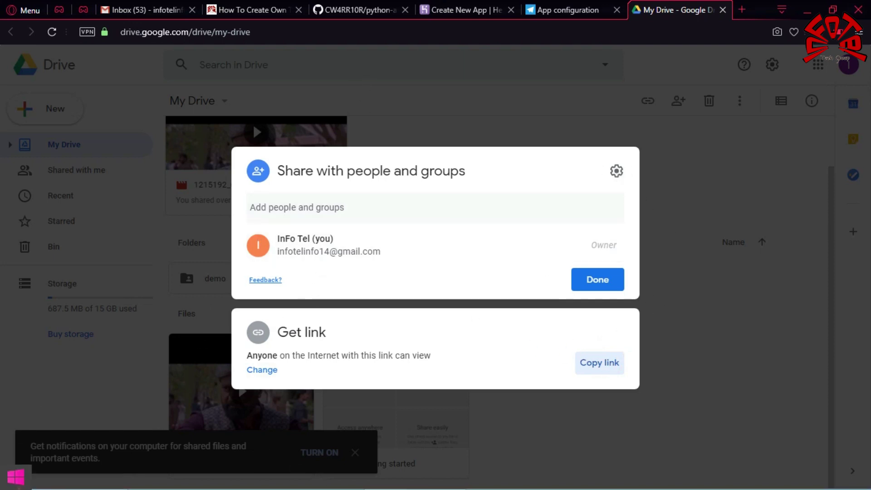
pyautogui.click(5, 484)
pyautogui.write('notepad')
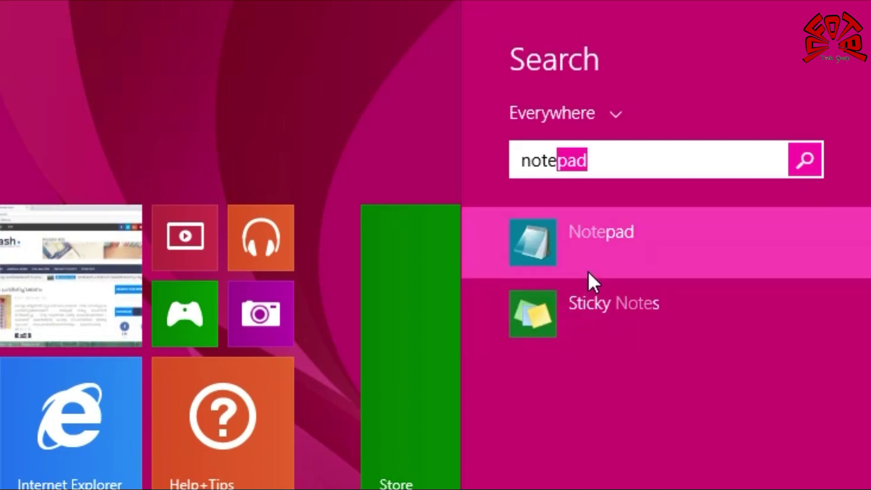
# Step: Paste the folder link into Notepad, copy its folder ID, and return to the Heroku form
pyautogui.click(588, 272)
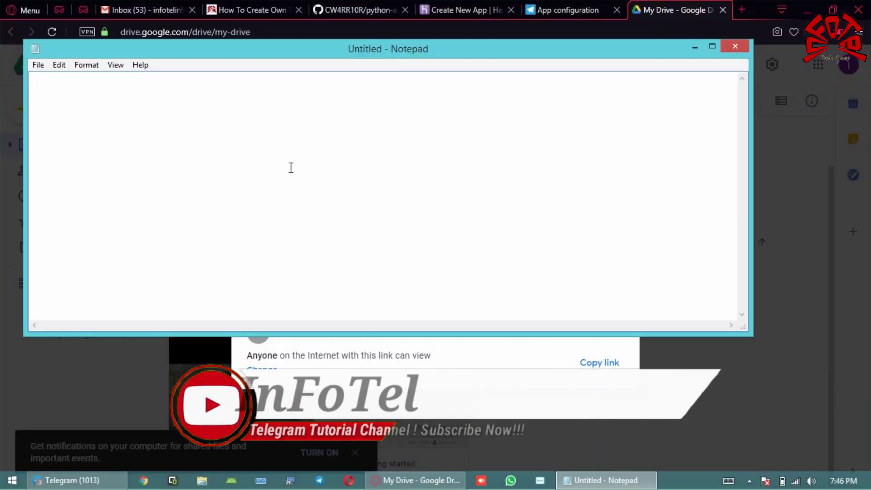
pyautogui.rightClick(229, 124)
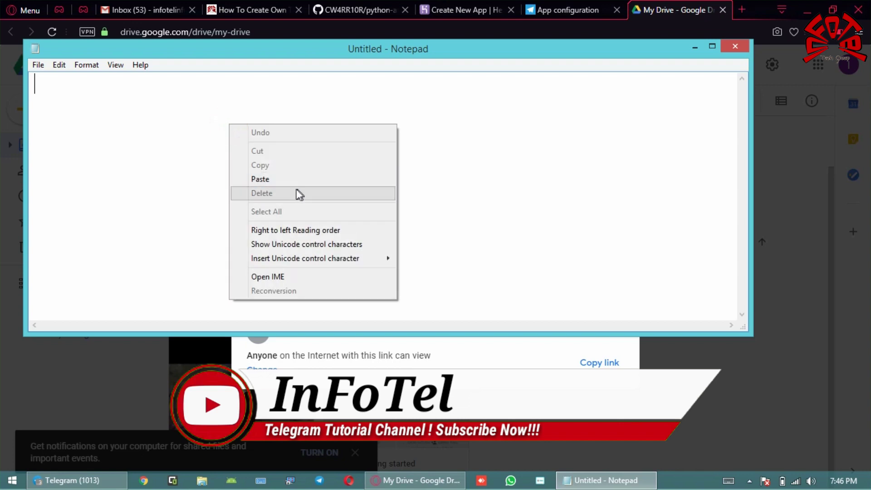
pyautogui.click(293, 179)
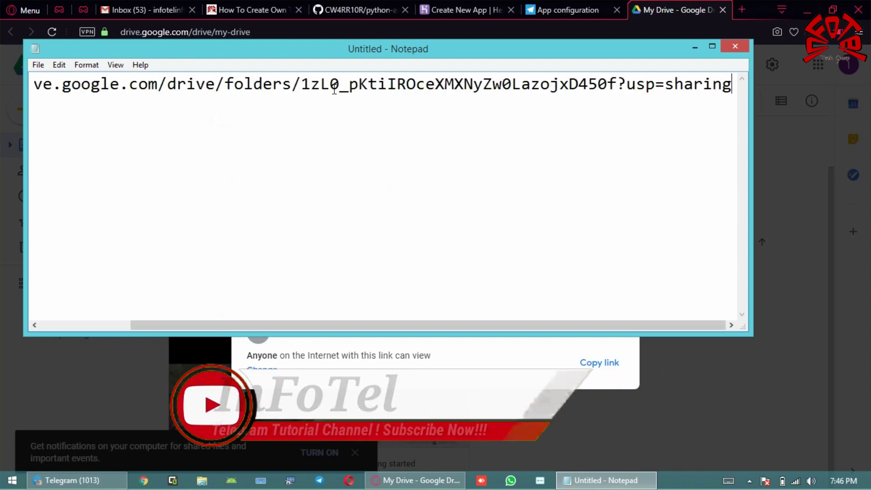
pyautogui.moveTo(301, 85); pyautogui.dragTo(618, 88)
pyautogui.rightClick(583, 85)
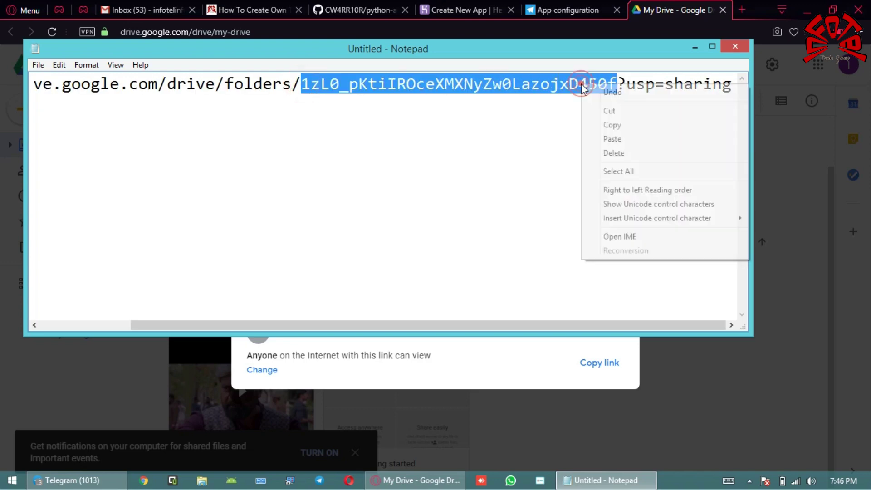
pyautogui.click(611, 123)
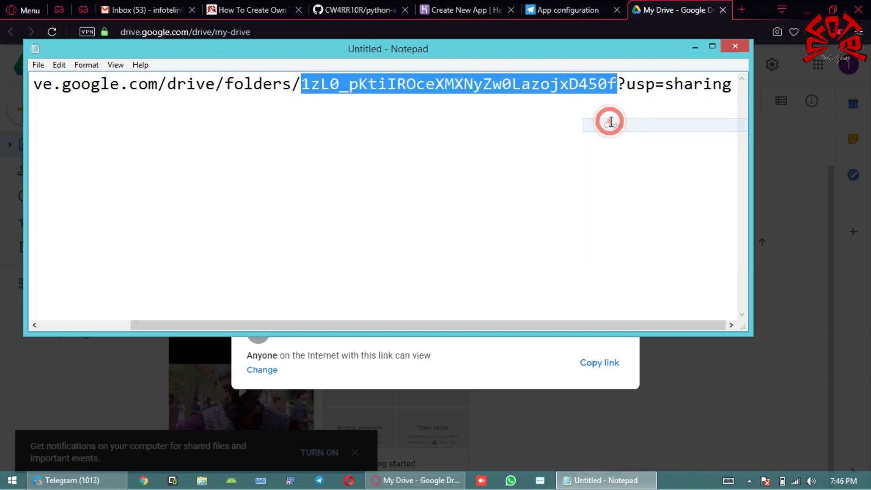
pyautogui.click(691, 49)
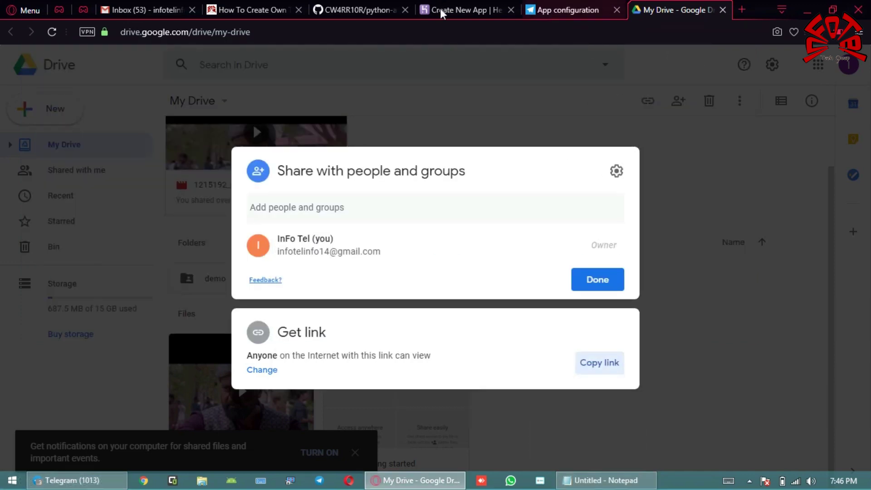
pyautogui.click(461, 10)
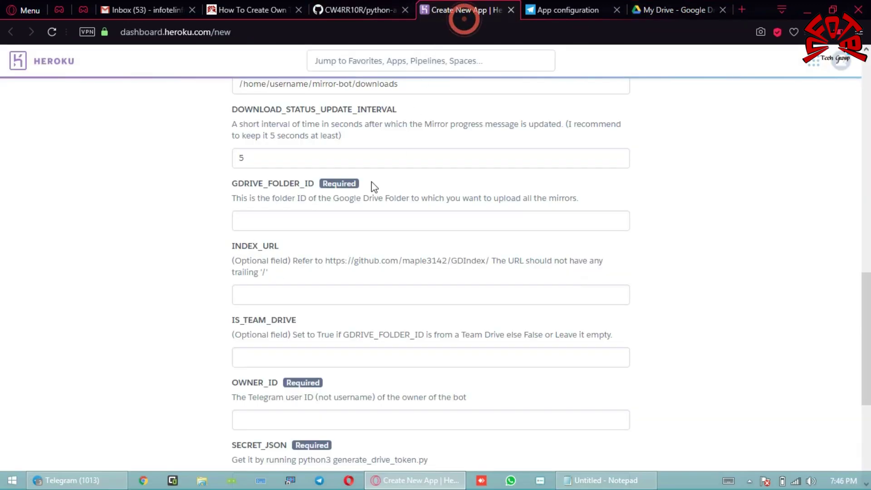
# Step: Paste the Drive folder ID into GDRIVE_FOLDER_ID, then go back to the how-to article
pyautogui.rightClick(265, 226)
pyautogui.click(291, 300)
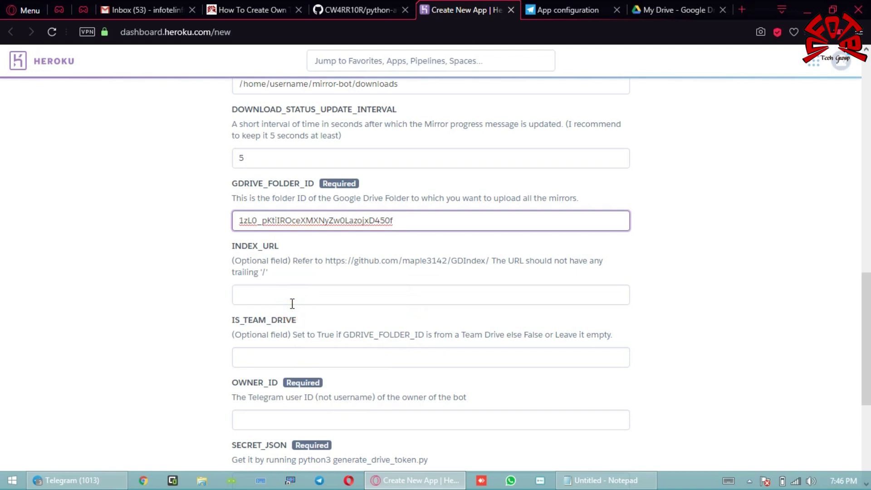
pyautogui.scroll(-1, 2, 291)
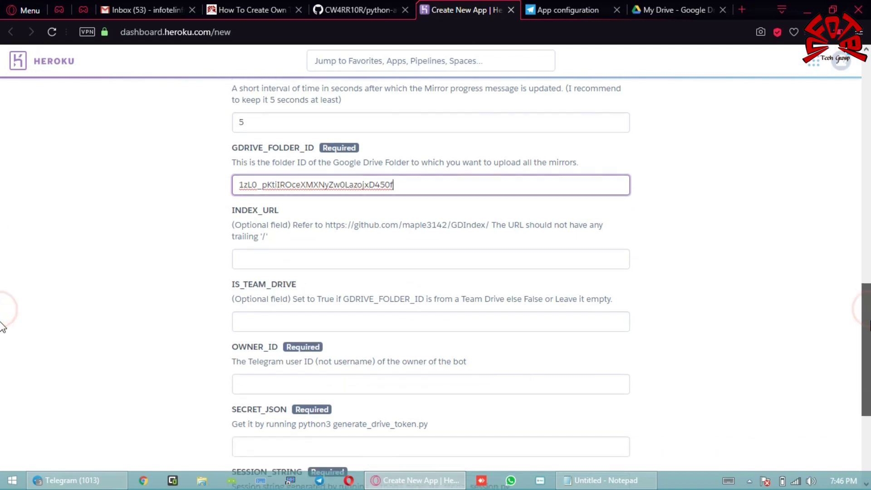
pyautogui.doubleClick(245, 210)
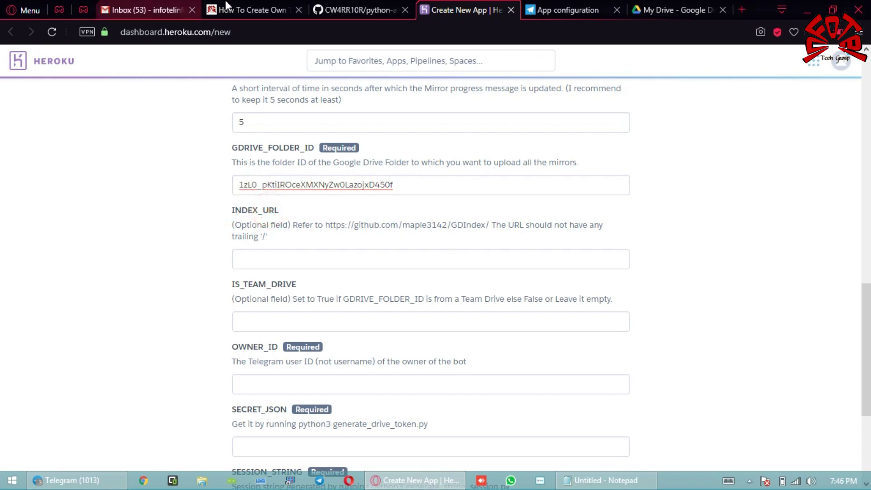
pyautogui.click(231, 6)
pyautogui.scroll(-4, 5, 241)
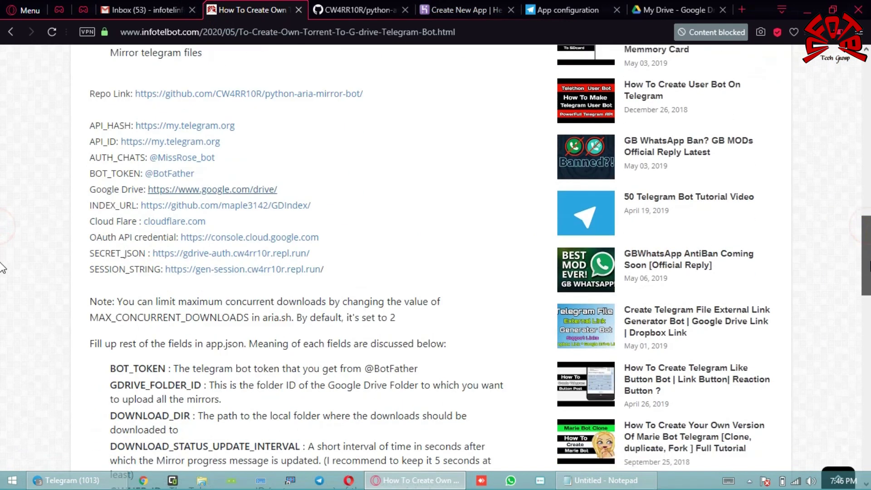
# Step: Open the article's INDEX_URL GDIndex GitHub repository in a new tab
pyautogui.moveTo(91, 202); pyautogui.dragTo(137, 202)
pyautogui.rightClick(189, 201)
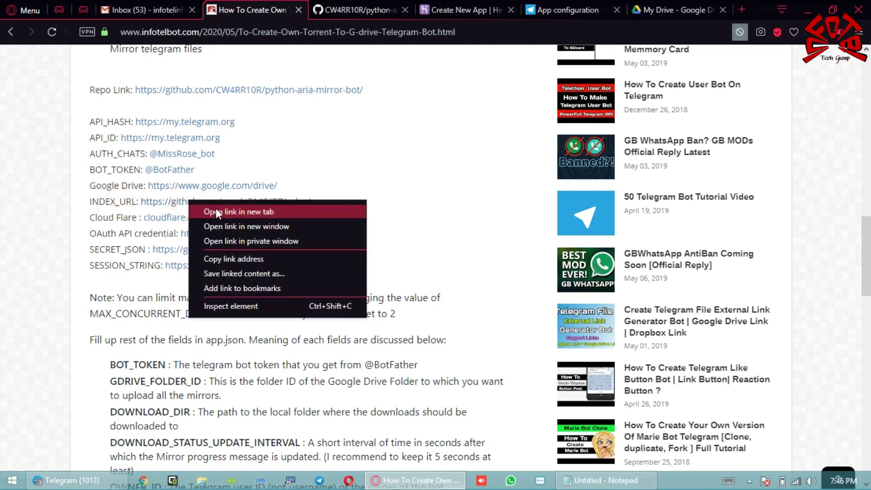
pyautogui.click(216, 210)
pyautogui.click(309, 18)
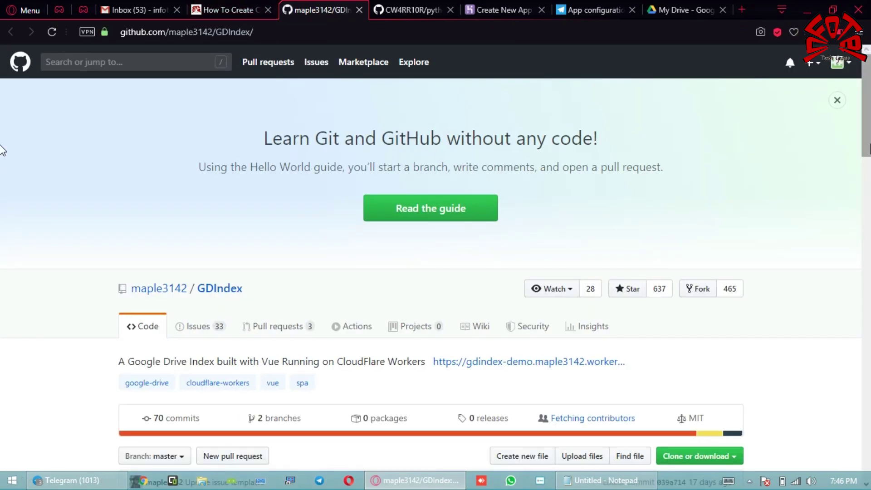
pyautogui.scroll(-10, 4, 208)
pyautogui.scroll(-3, 2, 251)
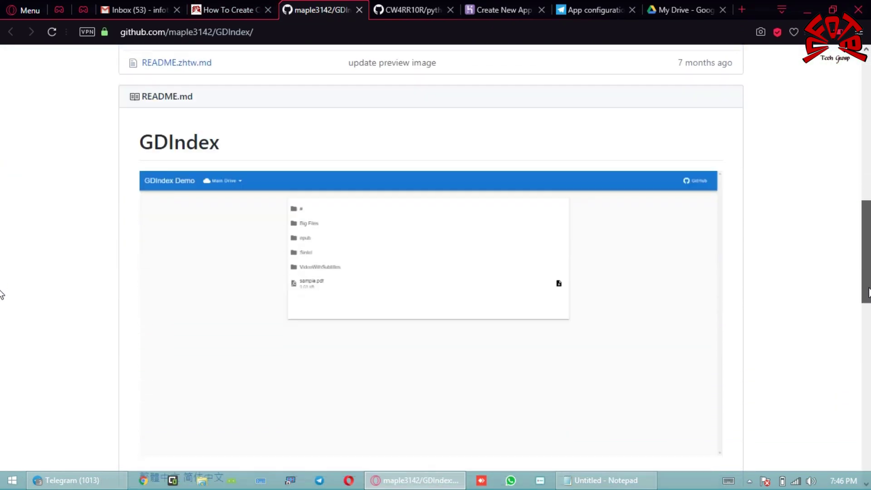
pyautogui.moveTo(864, 295); pyautogui.dragTo(1, 415)
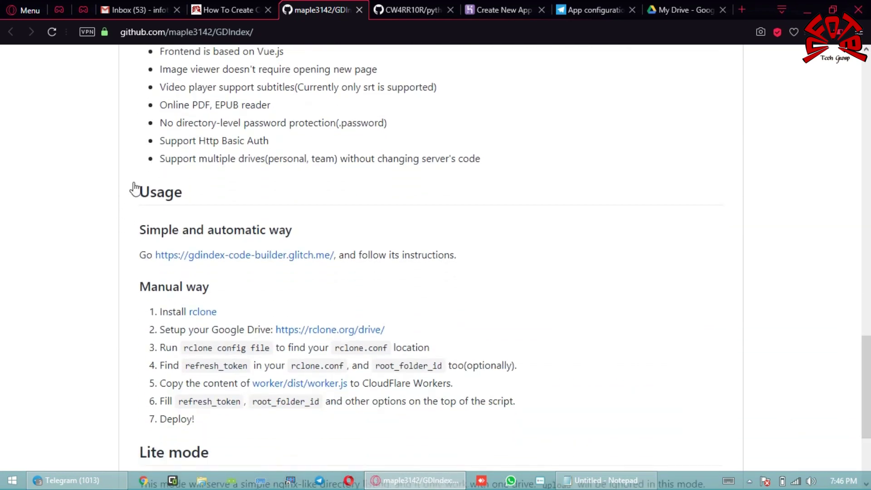
# Step: Open the README's gdindex-code-builder.glitch.me link from the Usage section in a new tab
pyautogui.moveTo(132, 190); pyautogui.dragTo(189, 200)
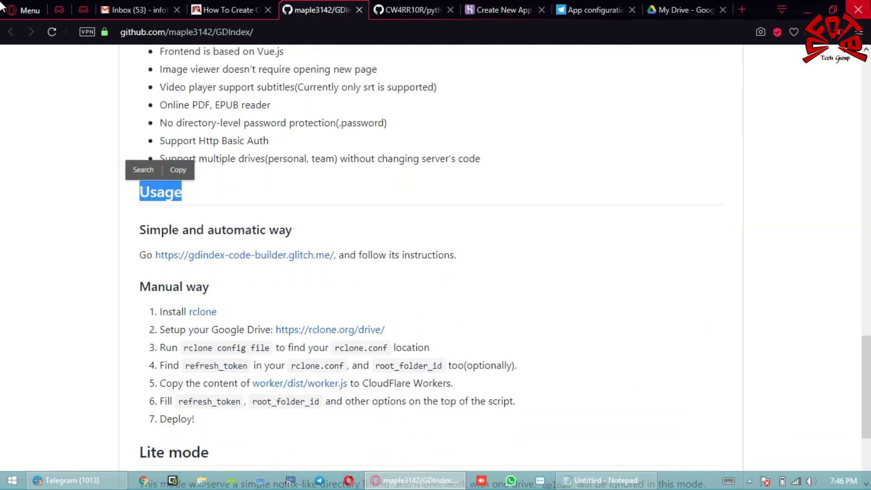
pyautogui.click(133, 231)
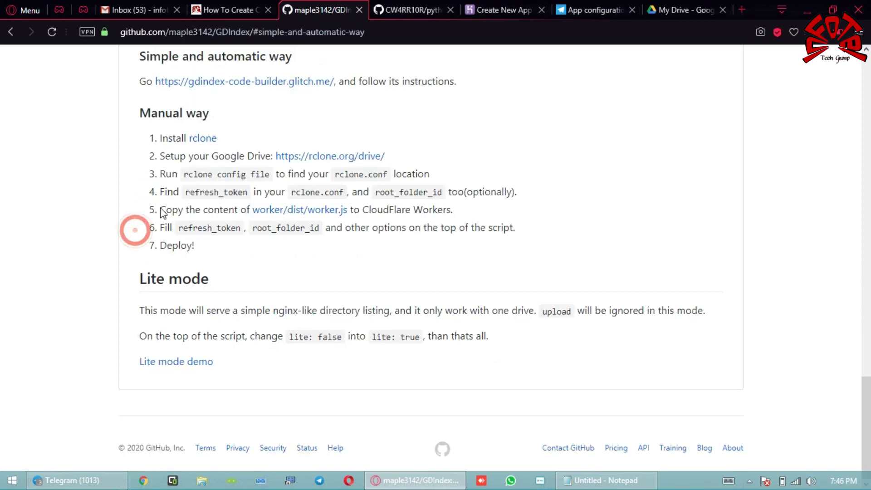
pyautogui.scroll(3, 195, 188)
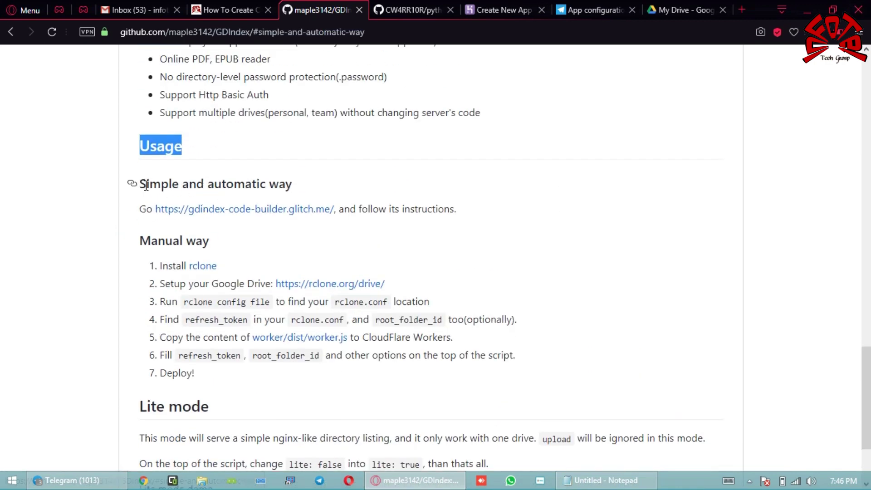
pyautogui.moveTo(145, 186); pyautogui.dragTo(285, 182)
pyautogui.click(285, 183)
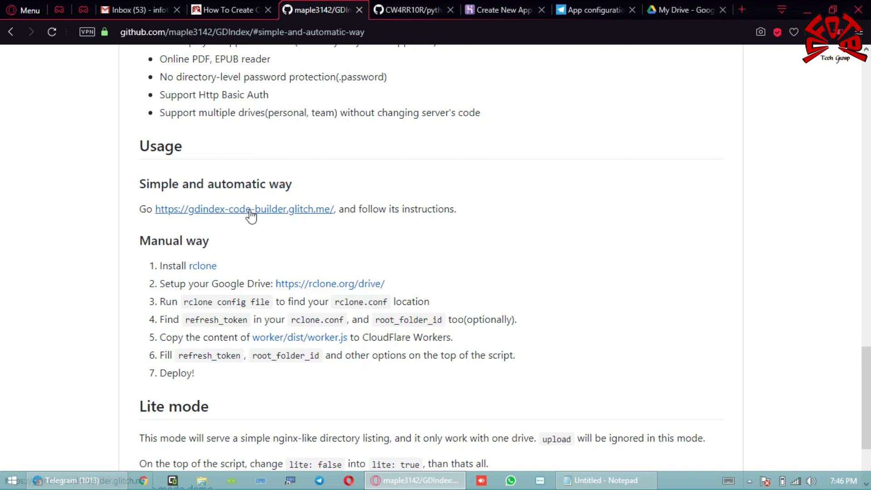
pyautogui.rightClick(268, 220)
pyautogui.click(270, 221)
pyautogui.click(371, 7)
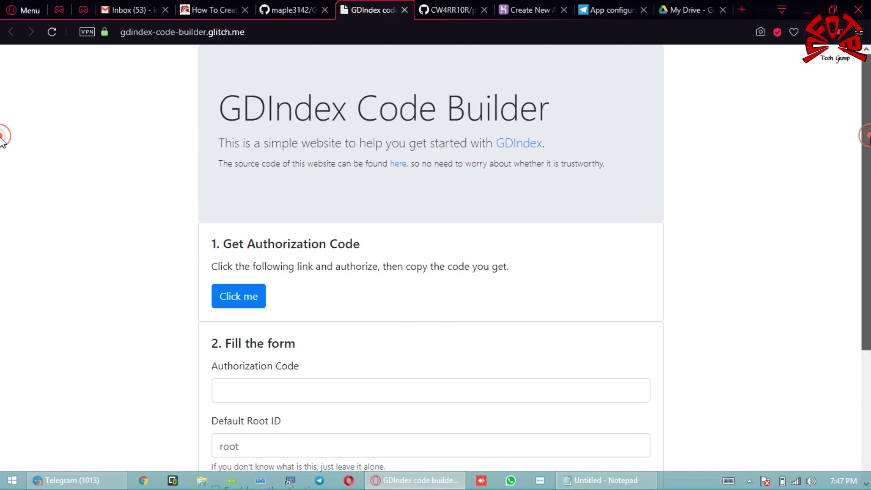
# Step: Authorize rclone access with the Google account and copy the authorization code
pyautogui.moveTo(228, 109); pyautogui.dragTo(513, 113)
pyautogui.click(511, 112)
pyautogui.scroll(-2, 2, 200)
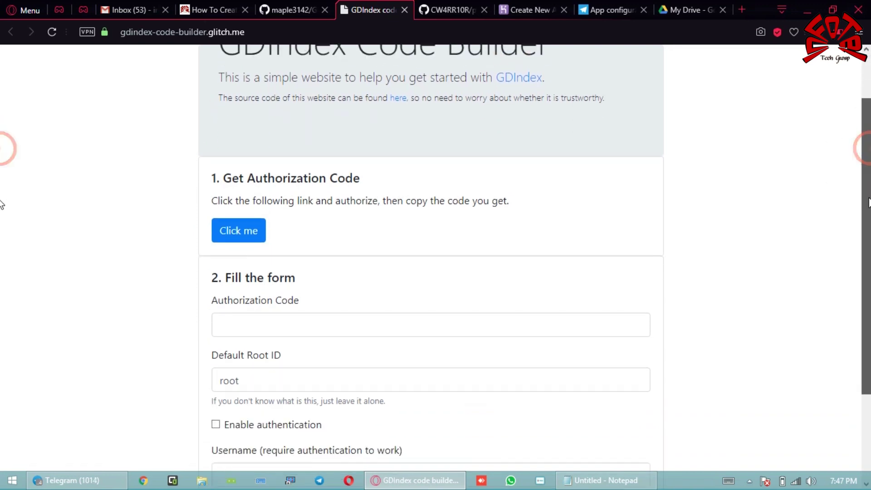
pyautogui.click(229, 222)
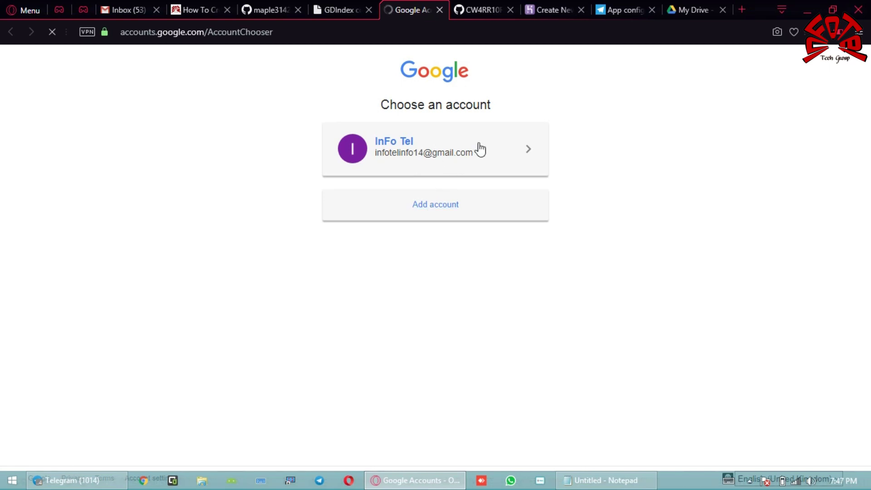
pyautogui.click(436, 149)
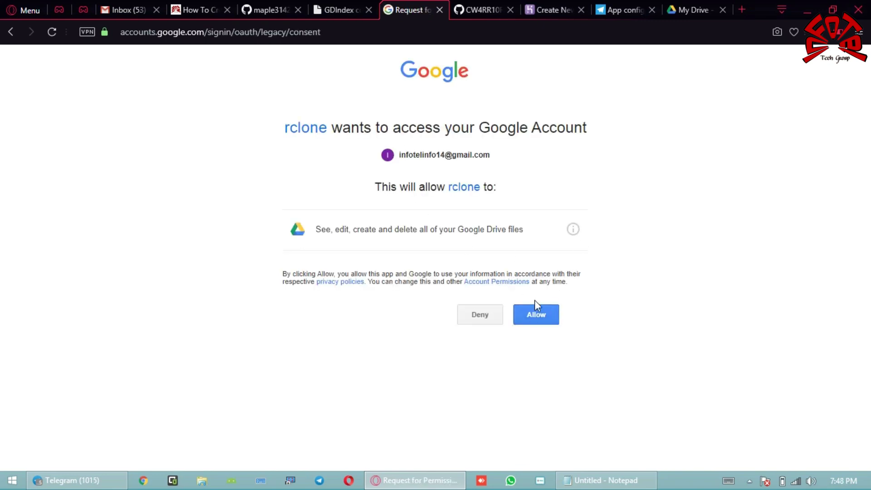
pyautogui.click(532, 318)
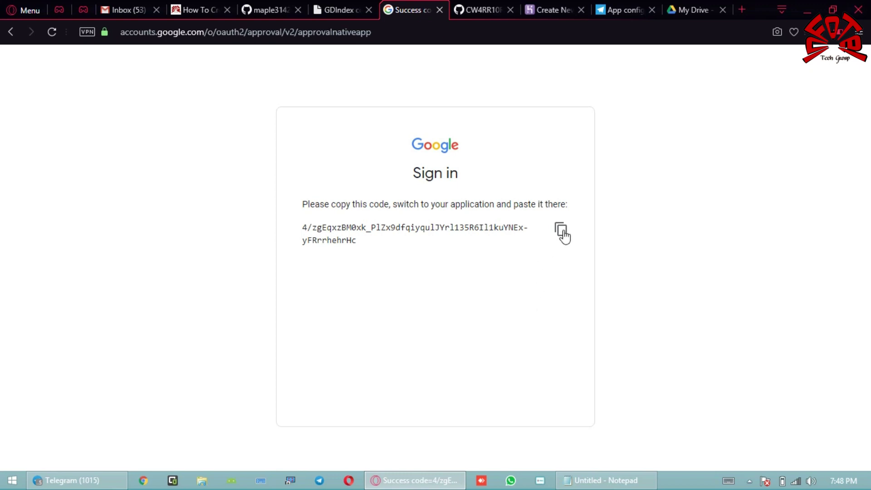
pyautogui.click(563, 230)
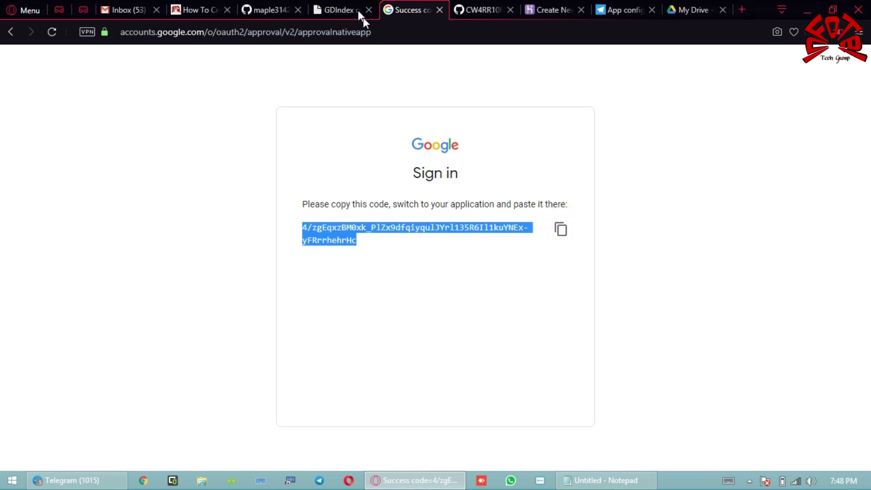
# Step: Paste the authorization code into the Code Builder's Authorization Code field
pyautogui.click(345, 13)
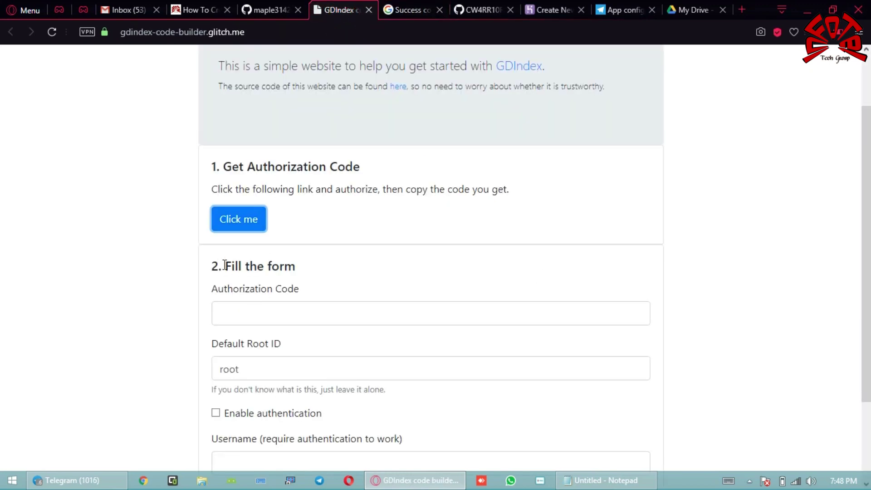
pyautogui.moveTo(224, 264); pyautogui.dragTo(292, 284)
pyautogui.click(247, 306)
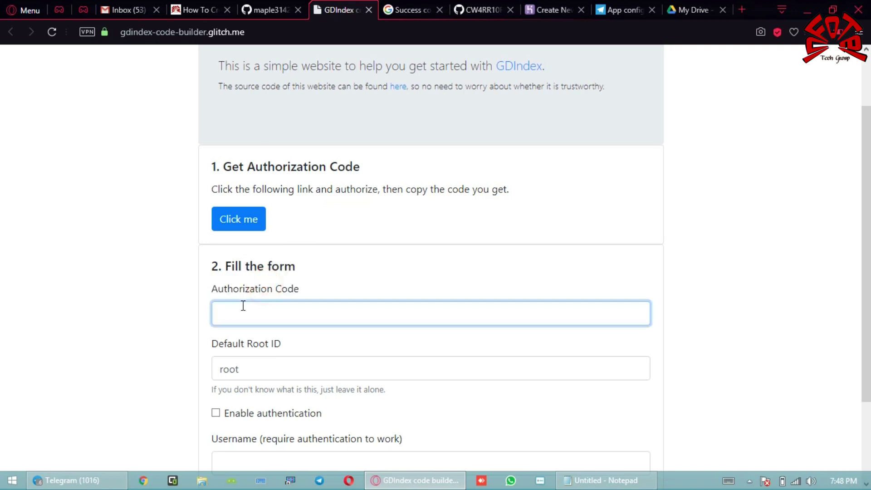
pyautogui.rightClick(243, 304)
pyautogui.click(297, 166)
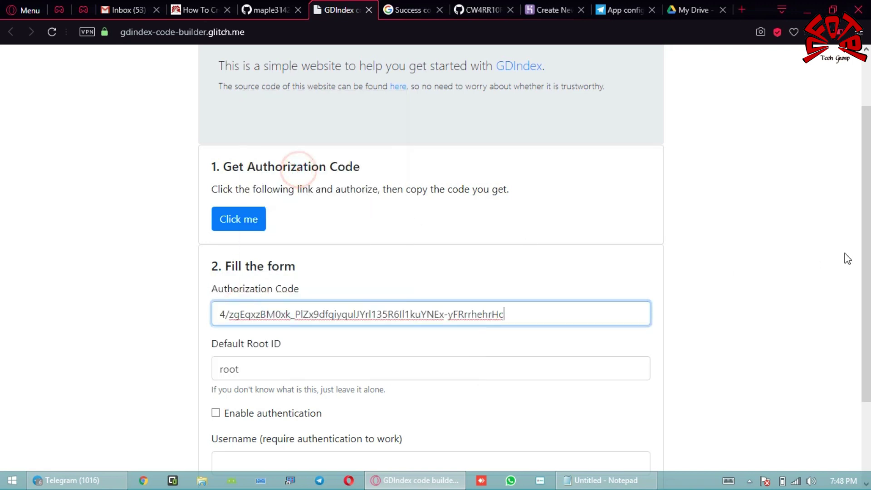
pyautogui.scroll(-2, 812, 346)
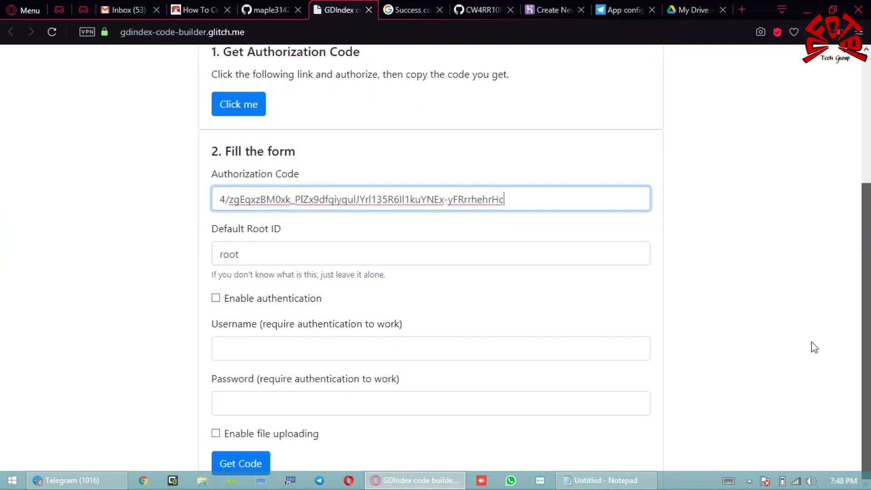
# Step: Replace the Default Root ID with the Drive folder ID copied from Notepad
pyautogui.click(277, 248)
pyautogui.moveTo(216, 231); pyautogui.dragTo(271, 229)
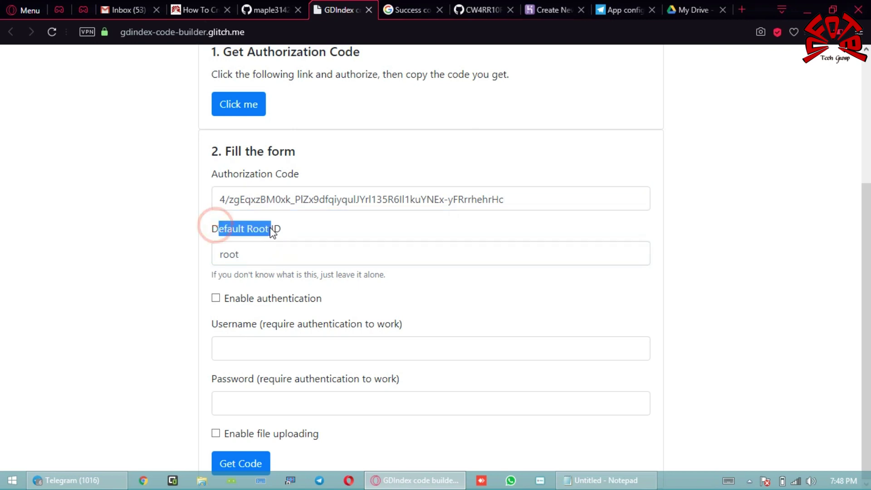
pyautogui.click(257, 235)
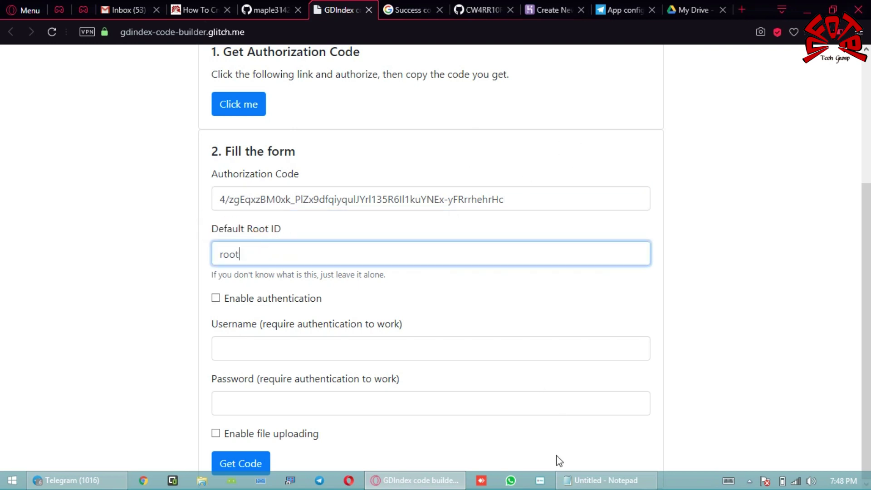
pyautogui.click(591, 480)
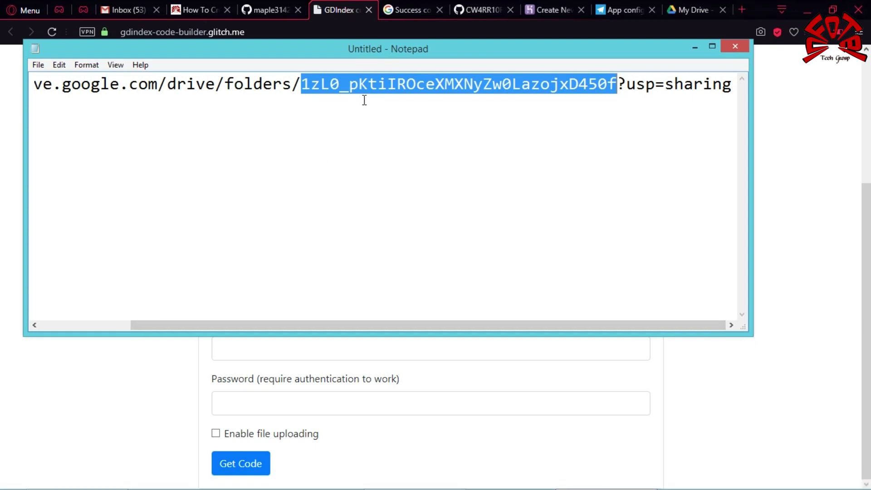
pyautogui.rightClick(376, 85)
pyautogui.click(398, 125)
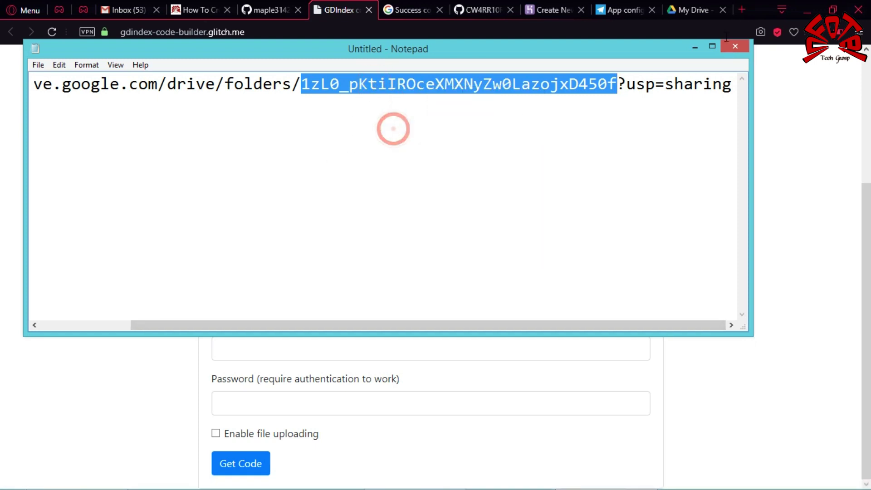
pyautogui.click(687, 50)
pyautogui.moveTo(357, 252); pyautogui.dragTo(203, 263)
pyautogui.press('BackSpace')
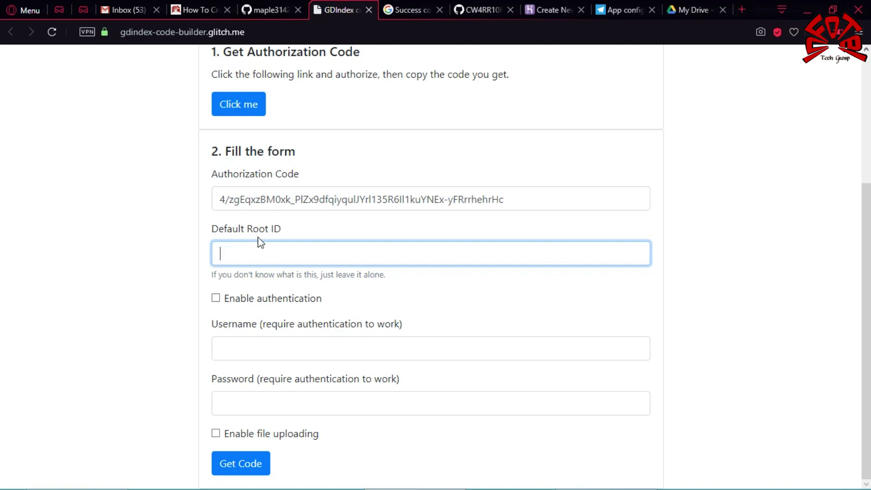
pyautogui.rightClick(231, 253)
pyautogui.click(260, 325)
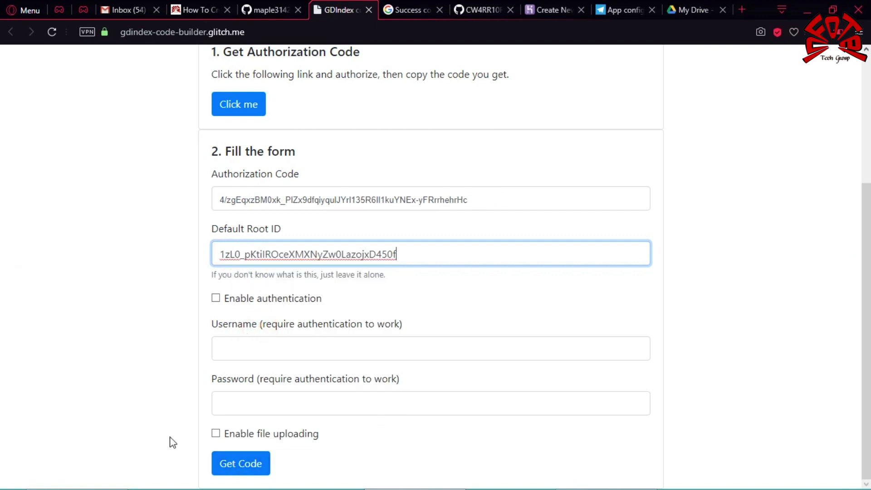
# Step: Generate the worker code, copy it, and start a browser search for cloudfire
pyautogui.click(256, 470)
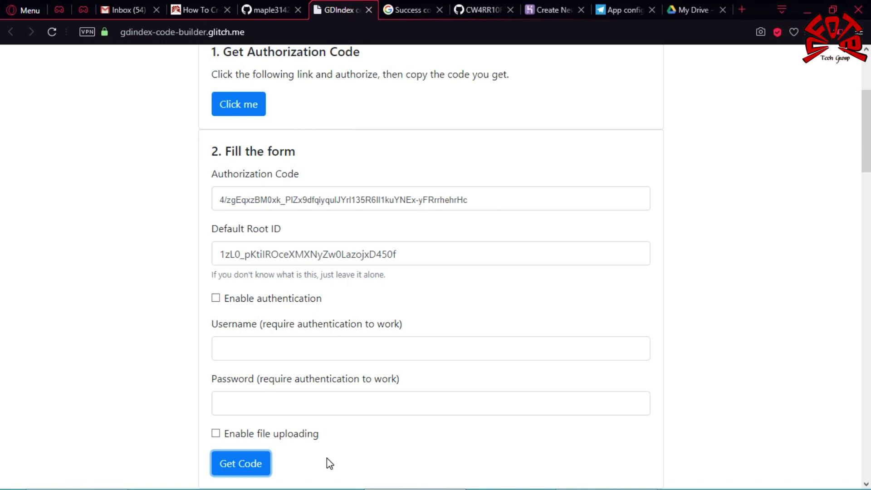
pyautogui.scroll(-9, 496, 238)
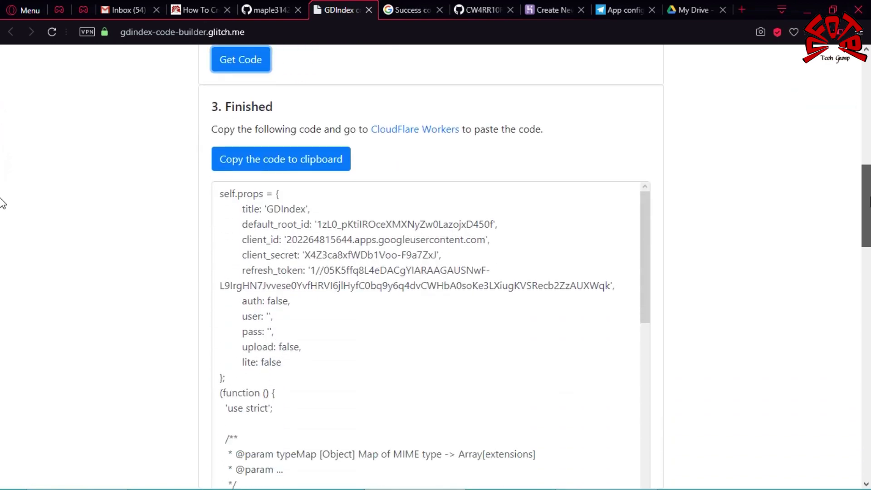
pyautogui.scroll(-17, 4, 254)
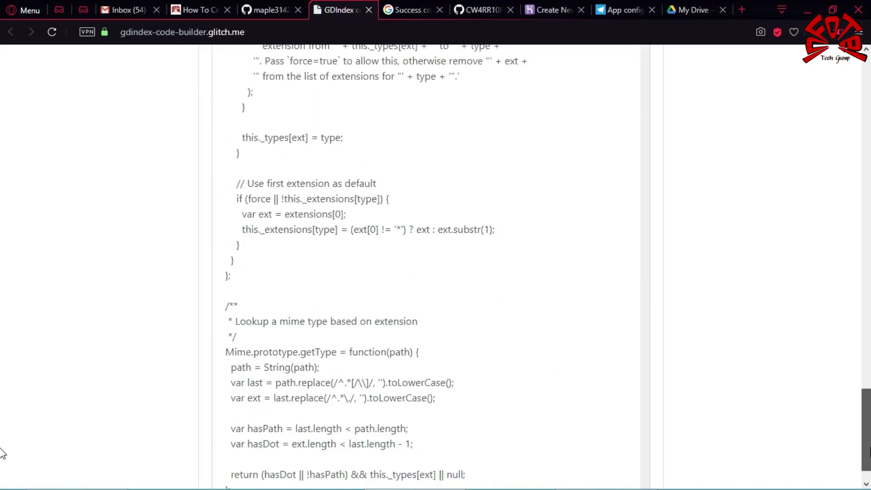
pyautogui.scroll(12, 2, 263)
pyautogui.scroll(8, 2, 263)
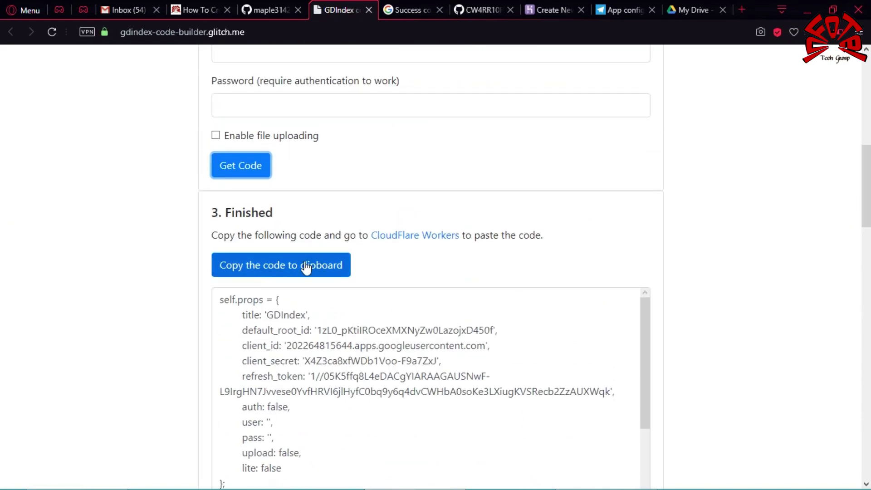
pyautogui.click(277, 261)
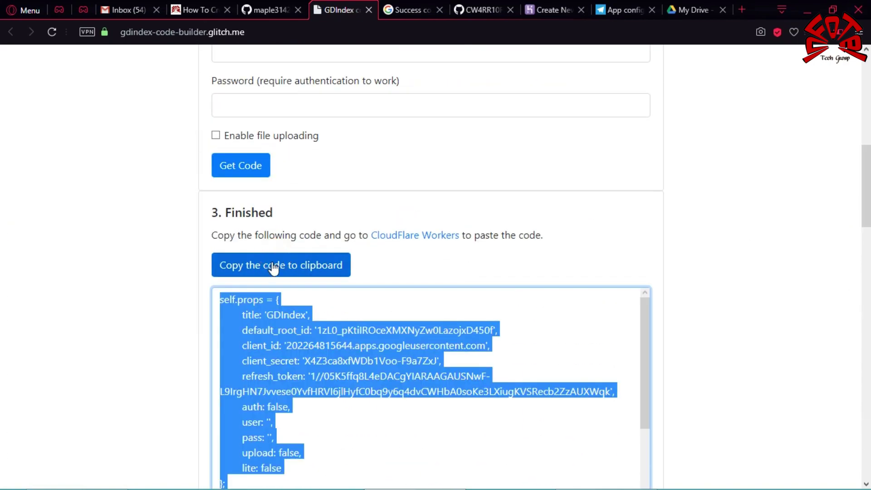
pyautogui.click(735, 249)
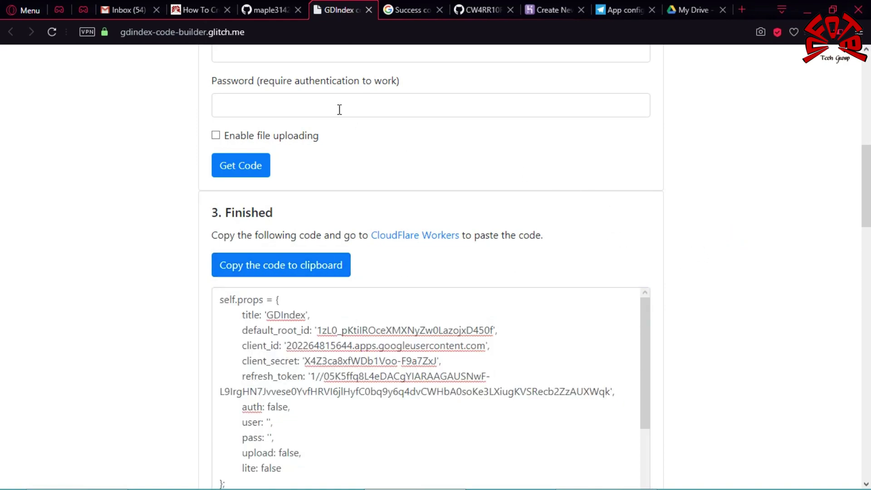
pyautogui.click(257, 40)
pyautogui.write('cloud')
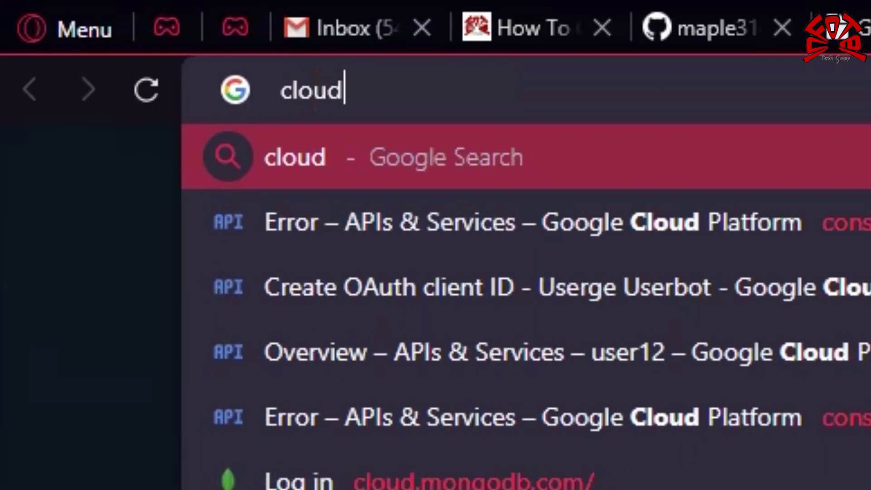
pyautogui.write('fire')
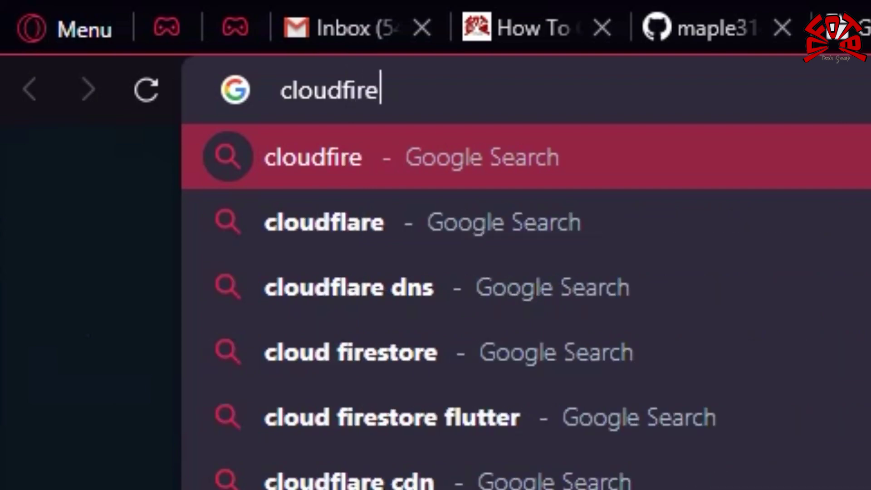
# Step: Open cloudflare.com from the search results and sign up for a new account
pyautogui.press('Return')
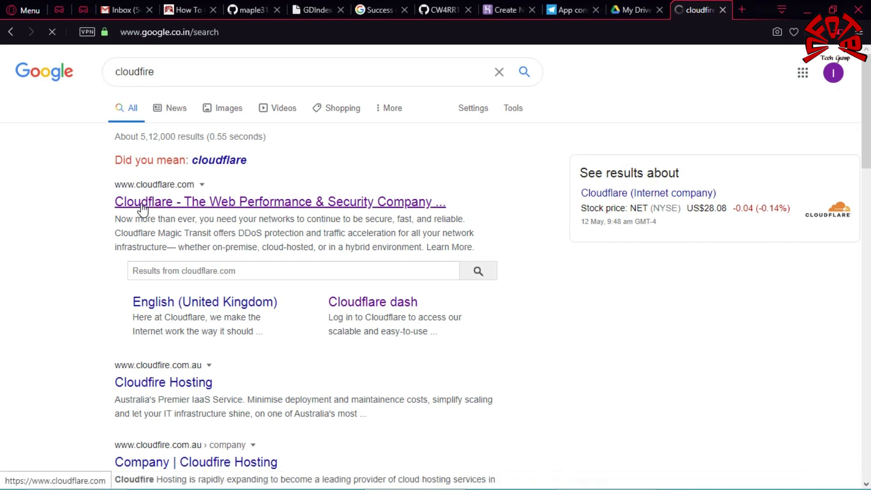
pyautogui.click(143, 207)
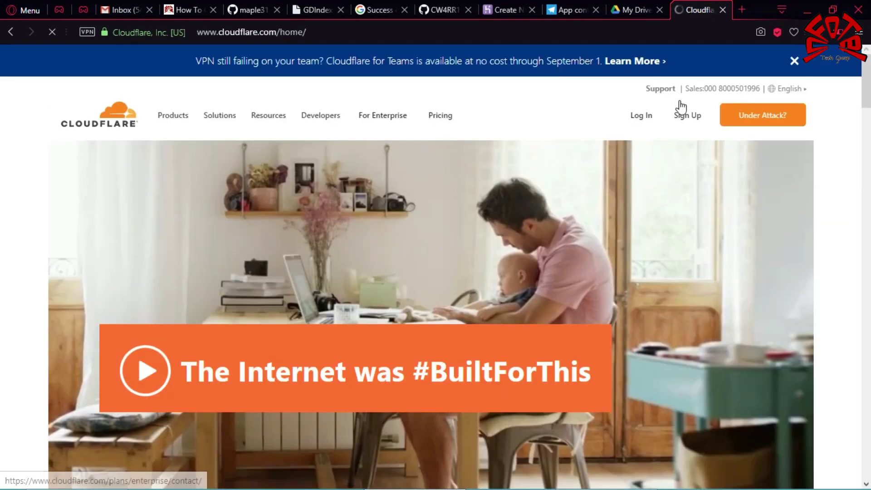
pyautogui.click(682, 112)
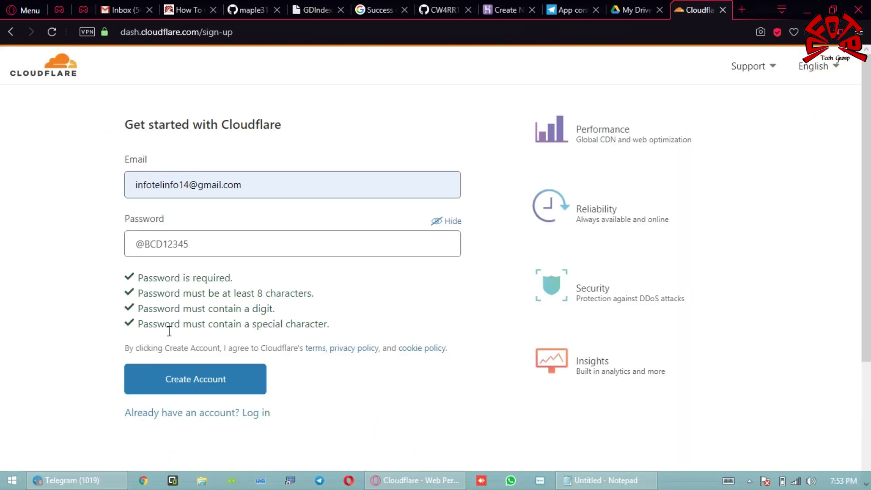
pyautogui.click(446, 224)
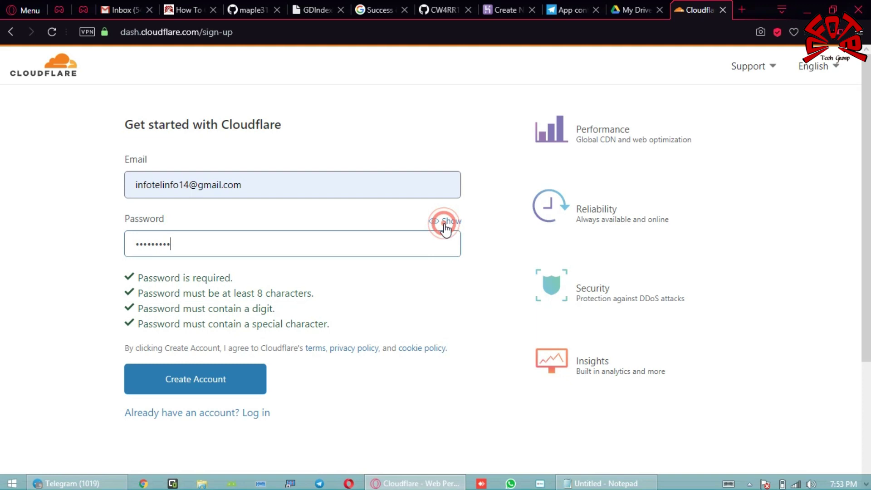
pyautogui.click(200, 380)
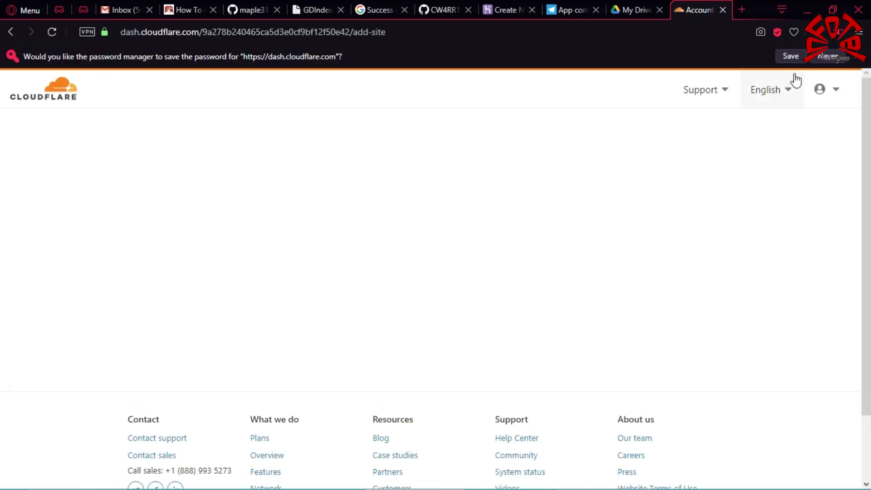
# Step: Save the password in the browser, then open Workers from the Cloudflare dashboard home
pyautogui.click(791, 57)
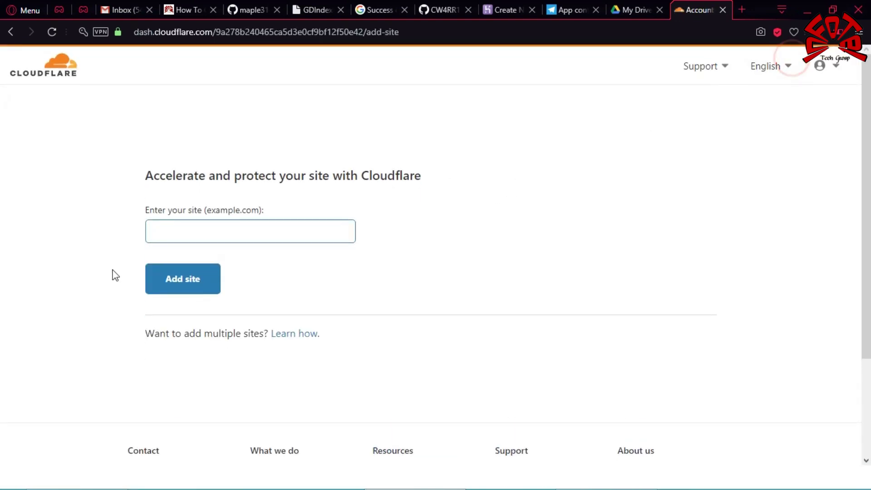
pyautogui.click(234, 241)
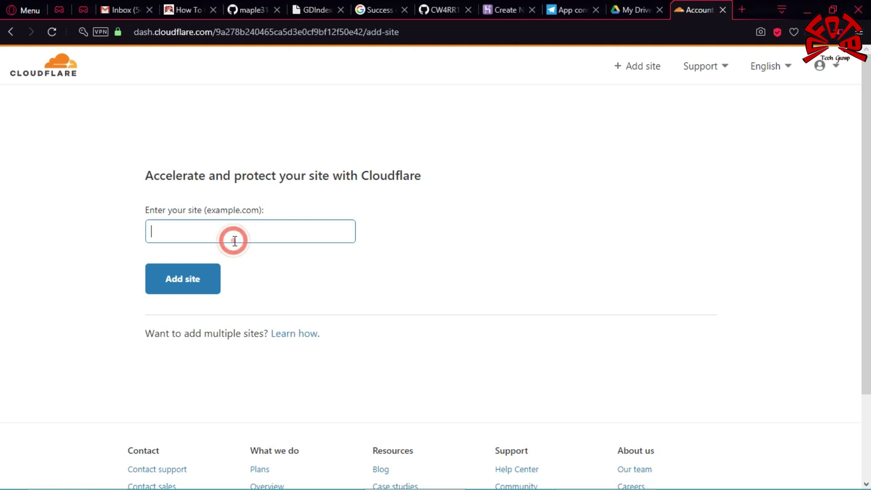
pyautogui.click(56, 72)
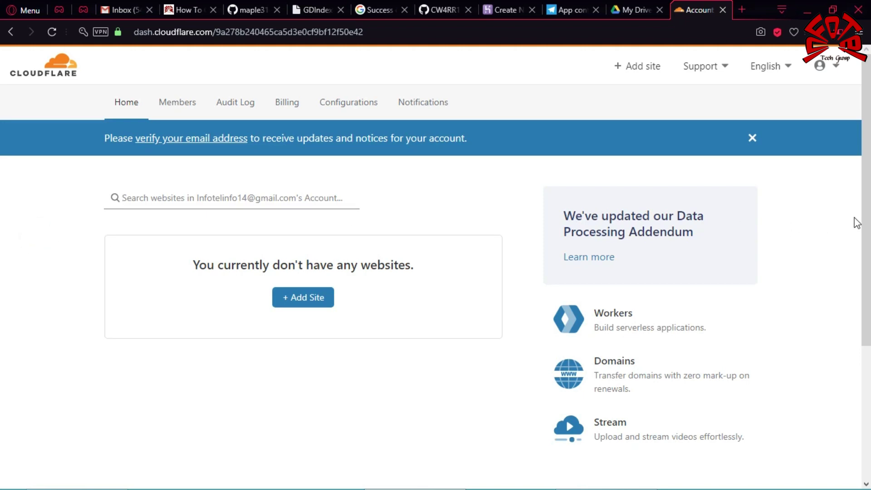
pyautogui.scroll(-1, 4, 210)
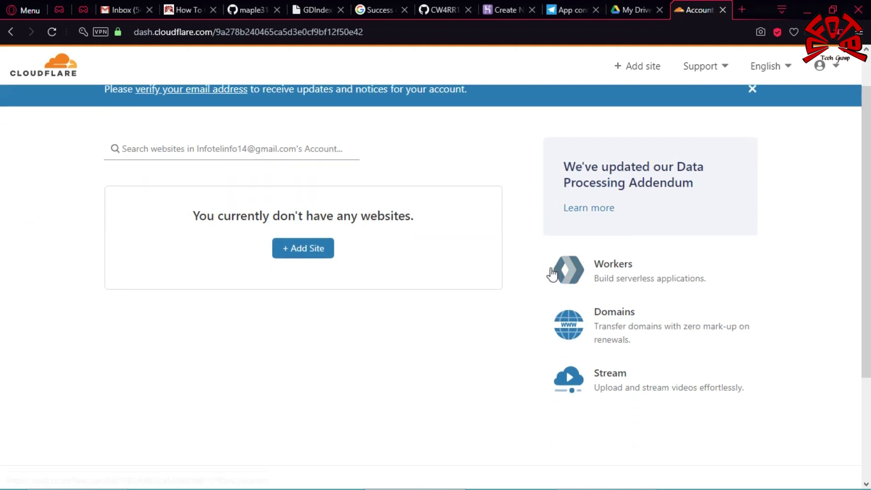
pyautogui.click(617, 264)
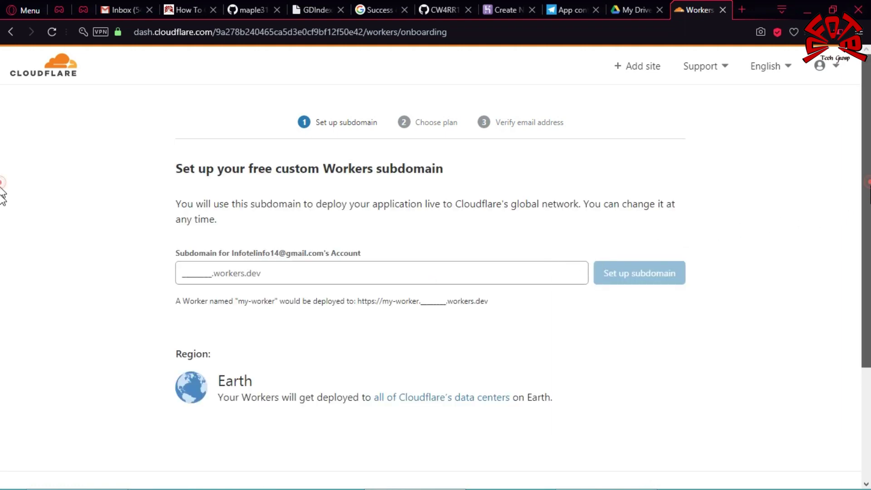
# Step: Set up the workers.dev subdomain daniken
pyautogui.scroll(-1, 749, 230)
pyautogui.click(208, 233)
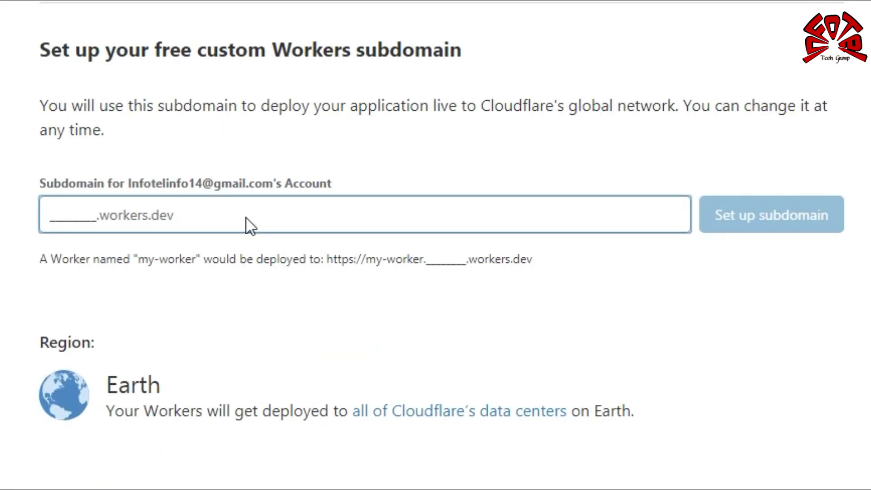
pyautogui.write('von')
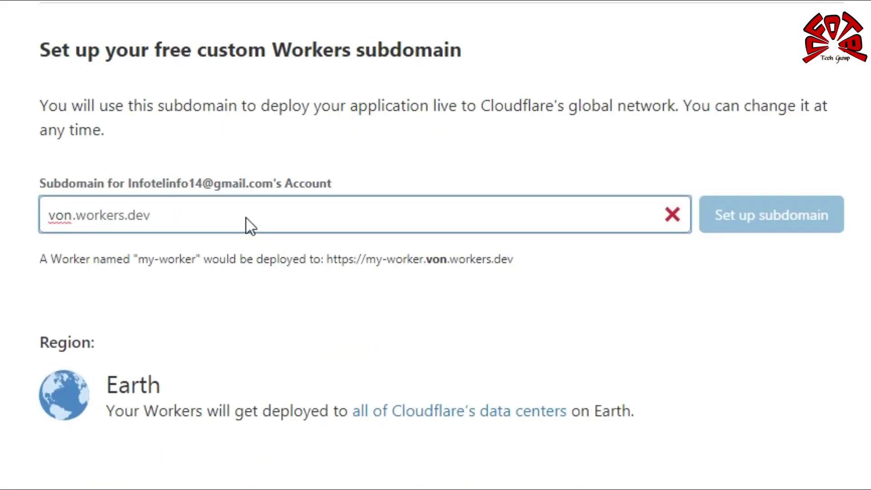
pyautogui.write('da')
pyautogui.press('BackSpace')
pyautogui.press('BackSpace')
pyautogui.press('BackSpace')
pyautogui.press('BackSpace')
pyautogui.press('BackSpace')
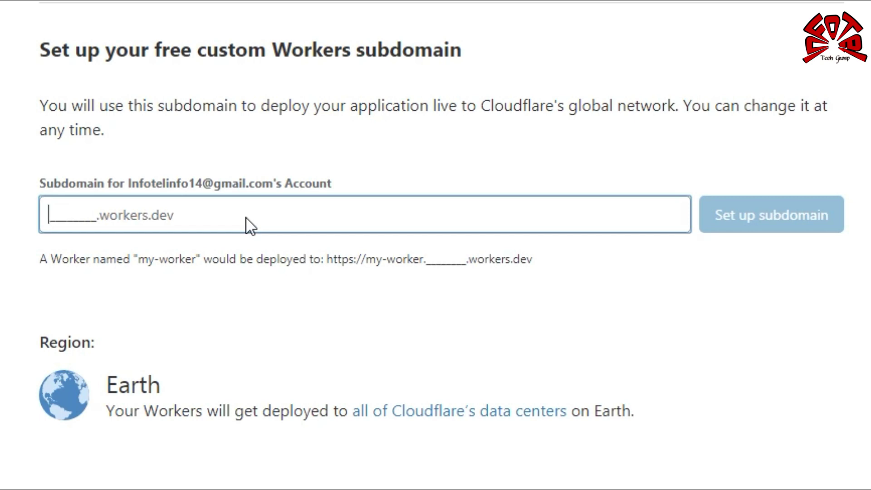
pyautogui.write('a')
pyautogui.press('BackSpace')
pyautogui.write('dan')
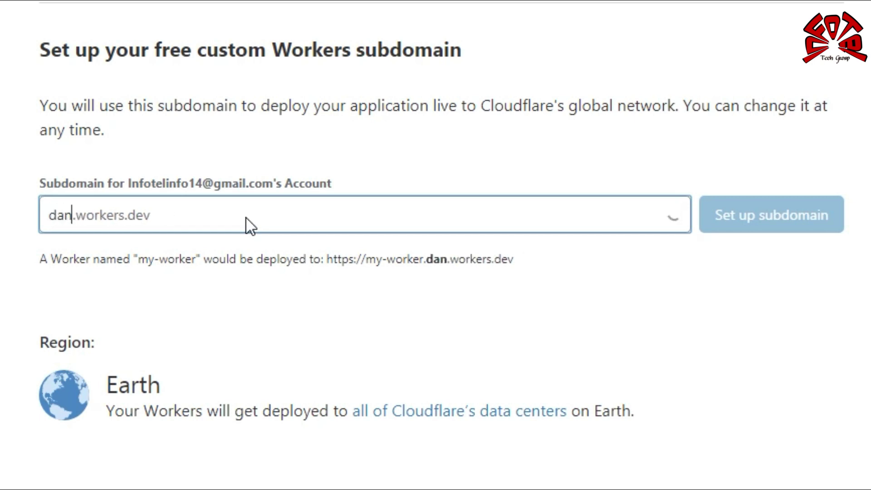
pyautogui.write('iken')
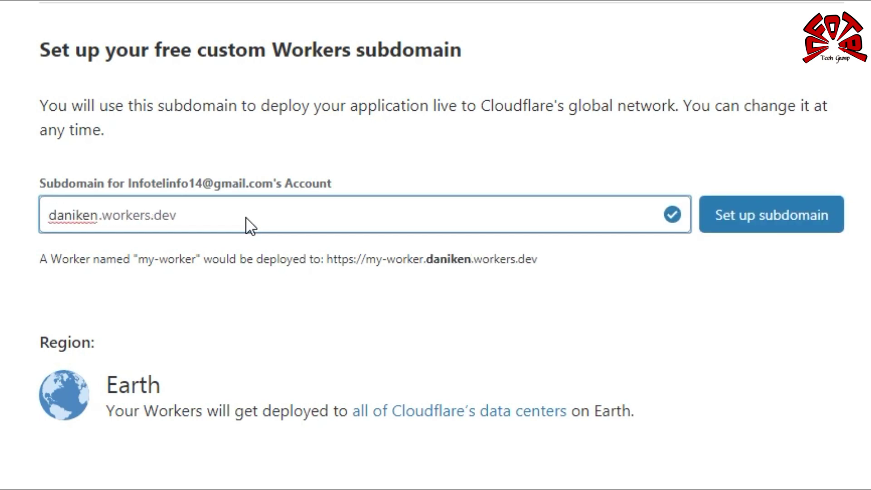
pyautogui.click(761, 222)
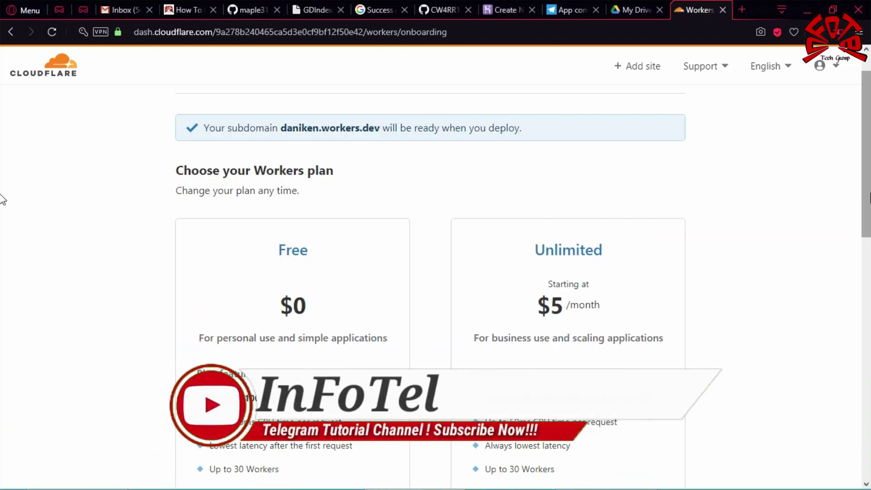
# Step: Continue on the Free Workers plan and switch to the Gmail inbox
pyautogui.scroll(-8, 2, 193)
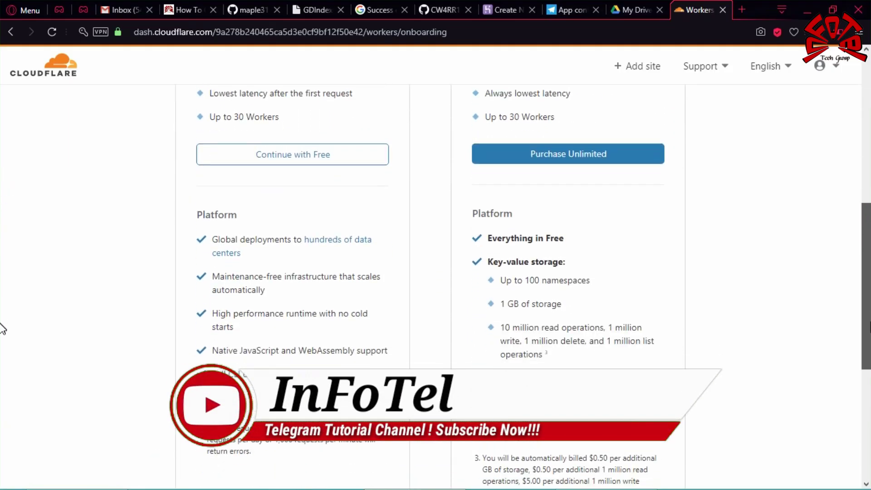
pyautogui.click(322, 143)
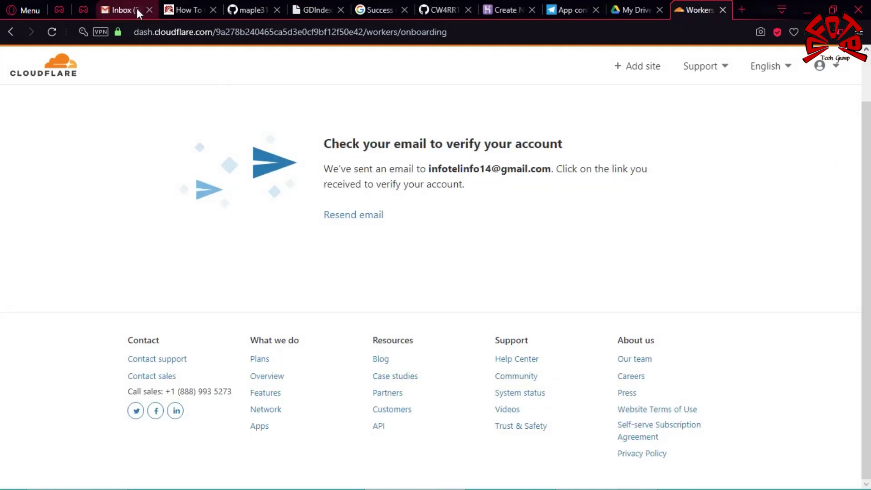
pyautogui.click(123, 7)
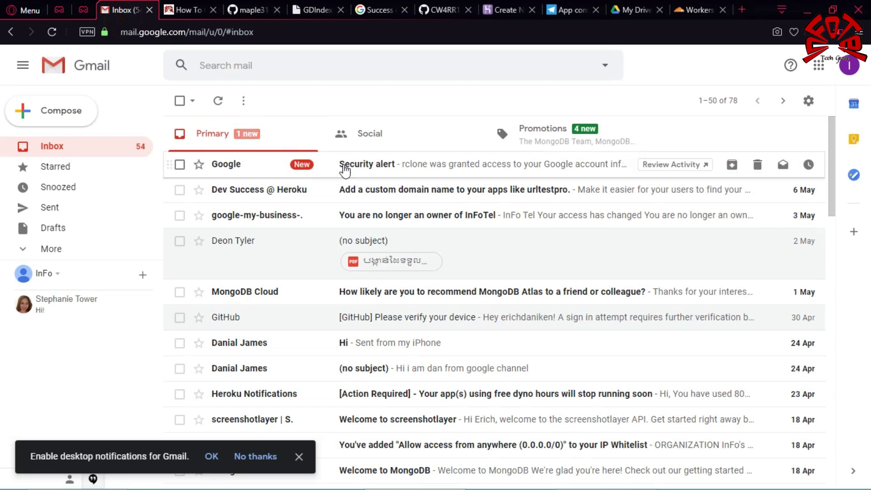
# Step: Refresh Gmail, open the Cloudflare verification email and open its link in a new tab
pyautogui.click(218, 107)
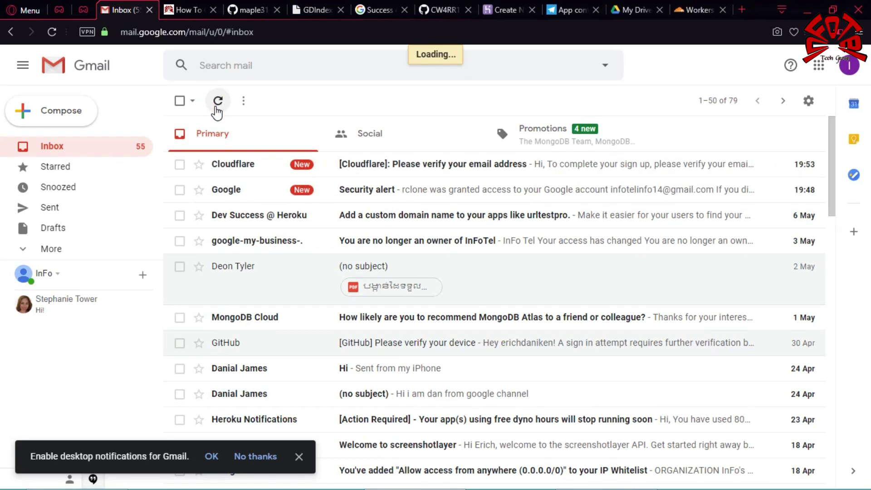
pyautogui.click(363, 170)
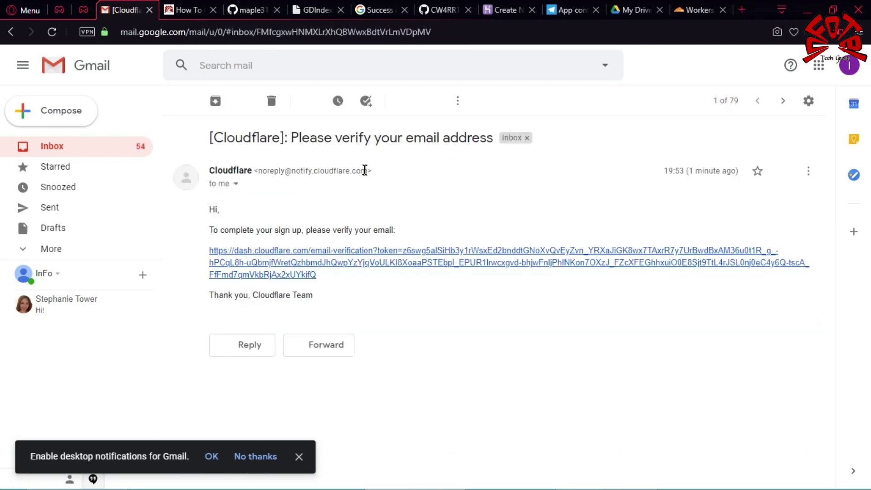
pyautogui.rightClick(275, 256)
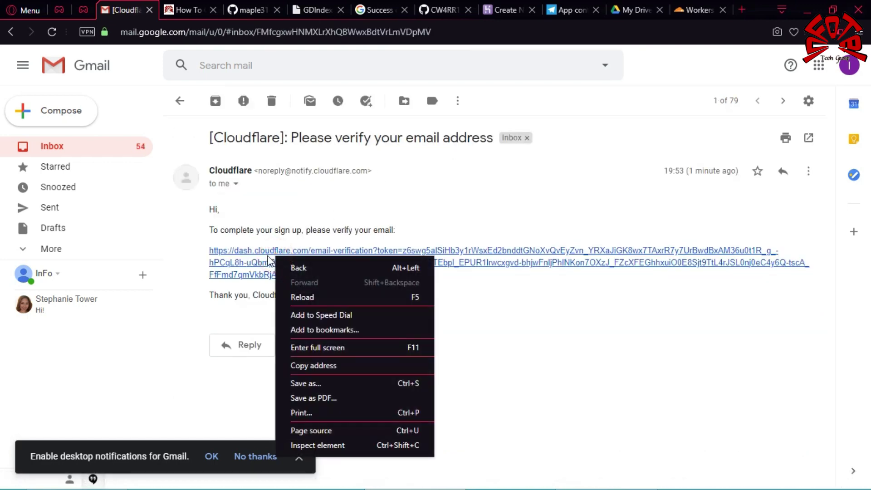
pyautogui.press('Escape')
pyautogui.rightClick(260, 253)
pyautogui.click(258, 253)
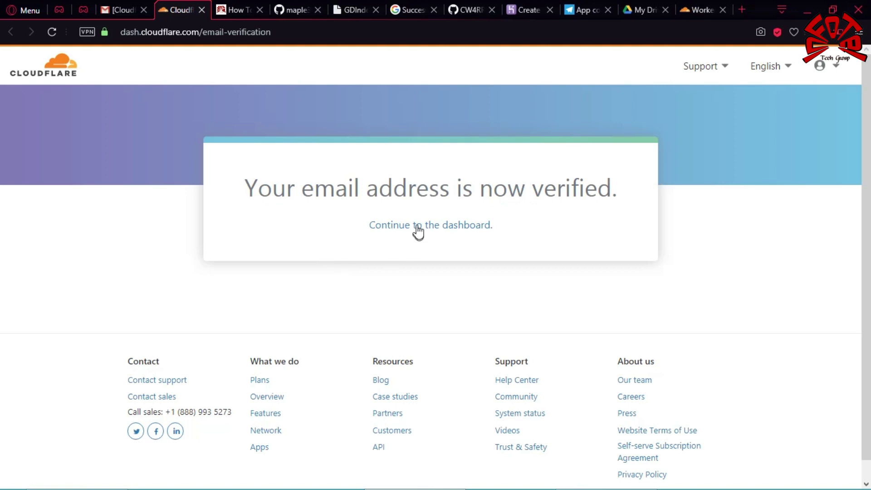
# Step: Continue to the Cloudflare dashboard's Workers overview and start creating a new worker
pyautogui.click(418, 226)
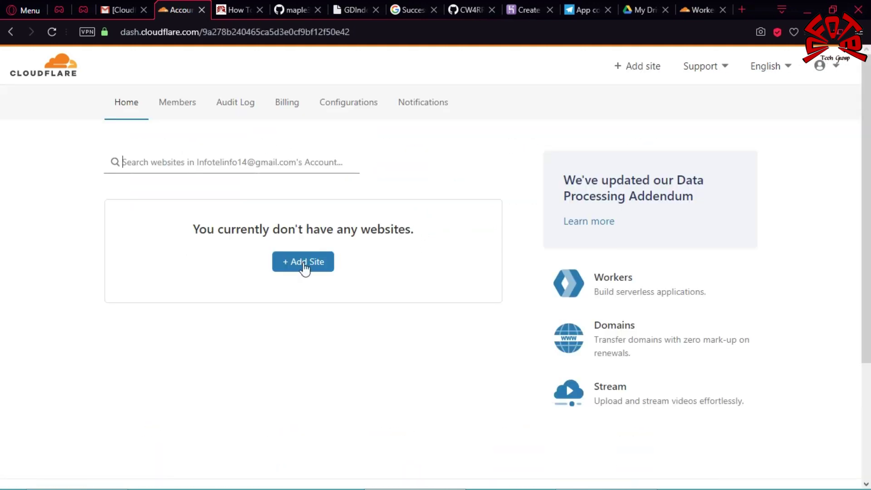
pyautogui.click(609, 279)
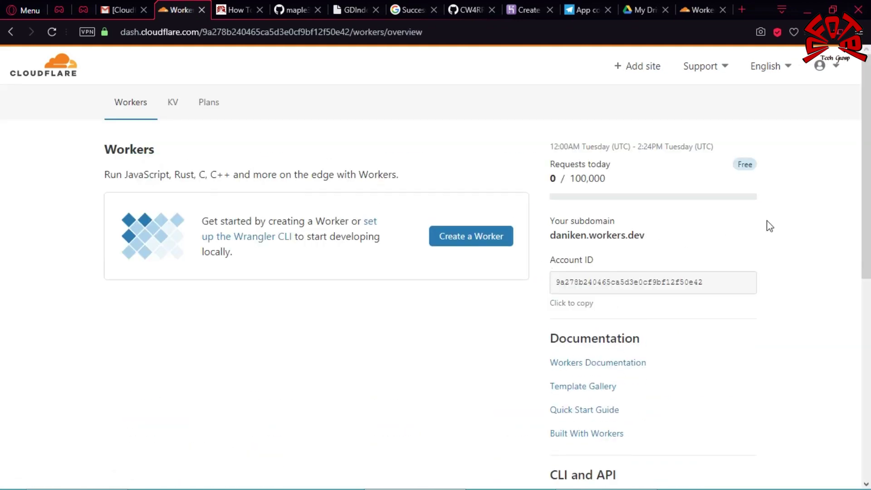
pyautogui.scroll(-3, 2, 233)
pyautogui.scroll(3, 860, 160)
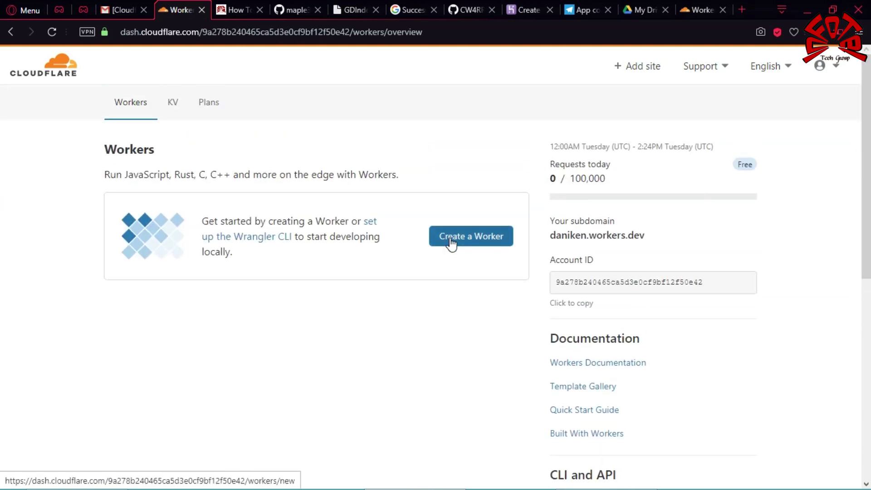
pyautogui.click(478, 237)
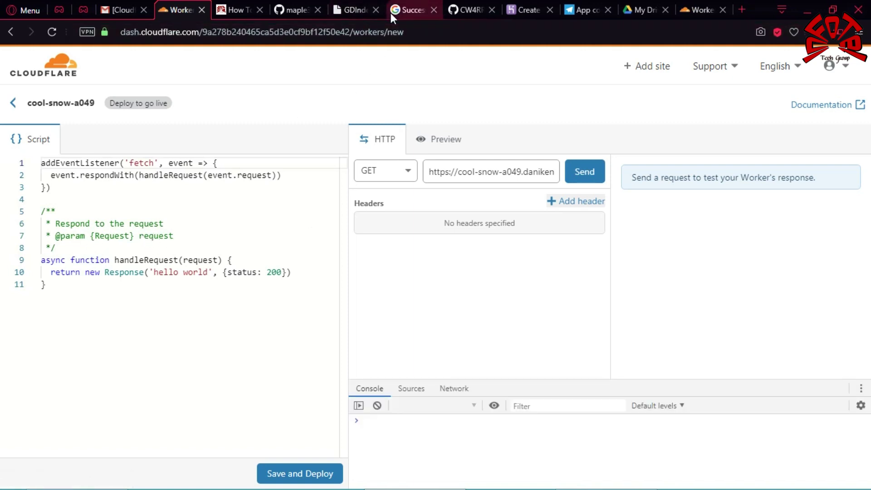
# Step: Copy the generated GDIndex code from the code builder page
pyautogui.click(356, 9)
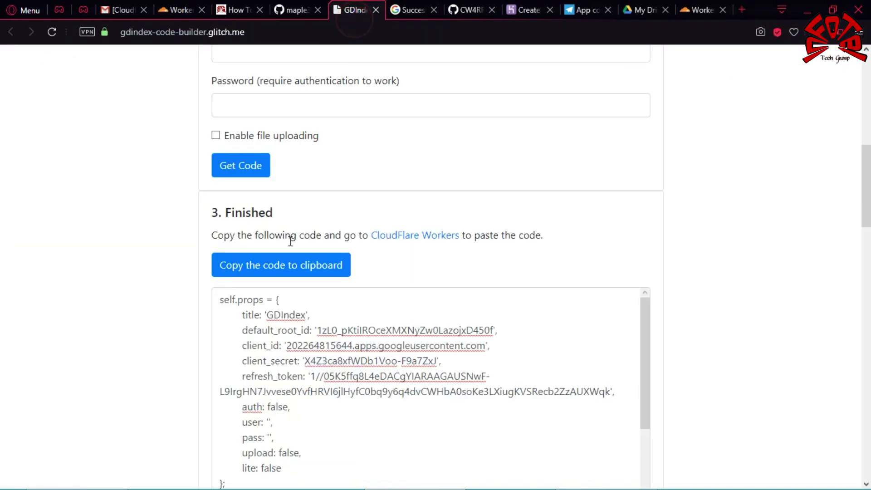
pyautogui.click(247, 269)
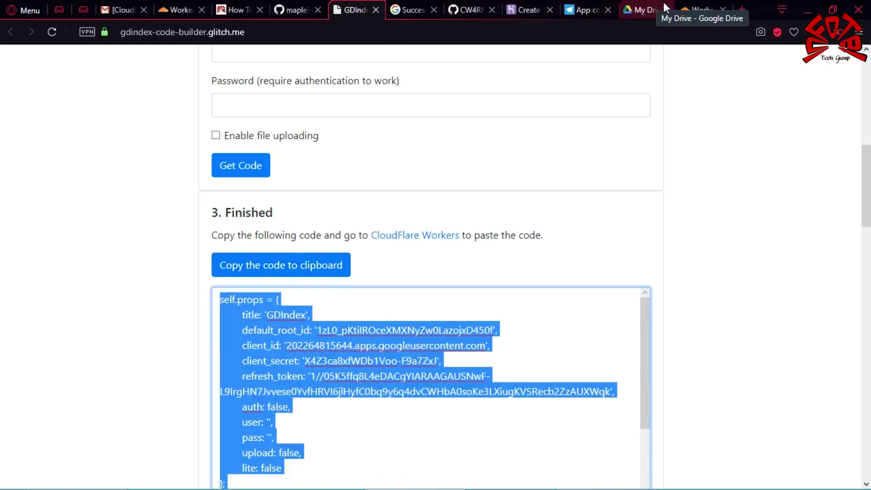
pyautogui.click(694, 5)
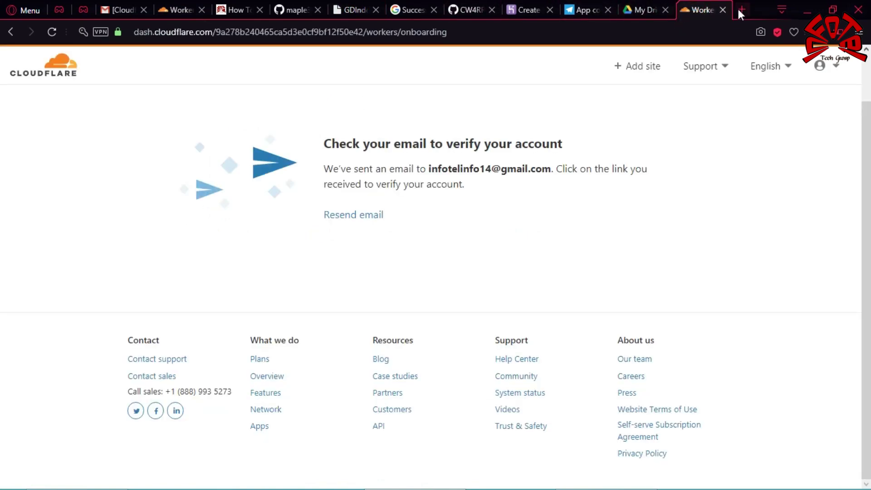
pyautogui.click(723, 10)
# Step: Replace worker cool-snow-a049's default script with the GDIndex code, then save and deploy
pyautogui.click(186, 10)
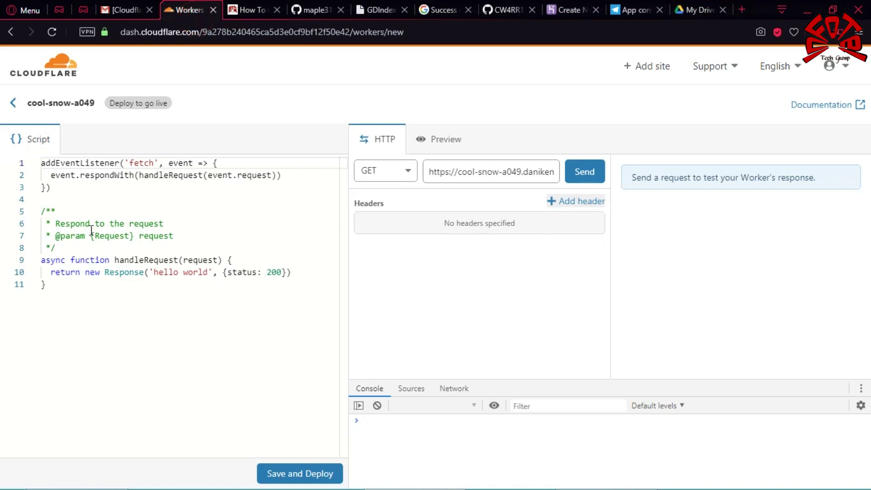
pyautogui.click(60, 295)
pyautogui.hotkey('ctrl', 'a')
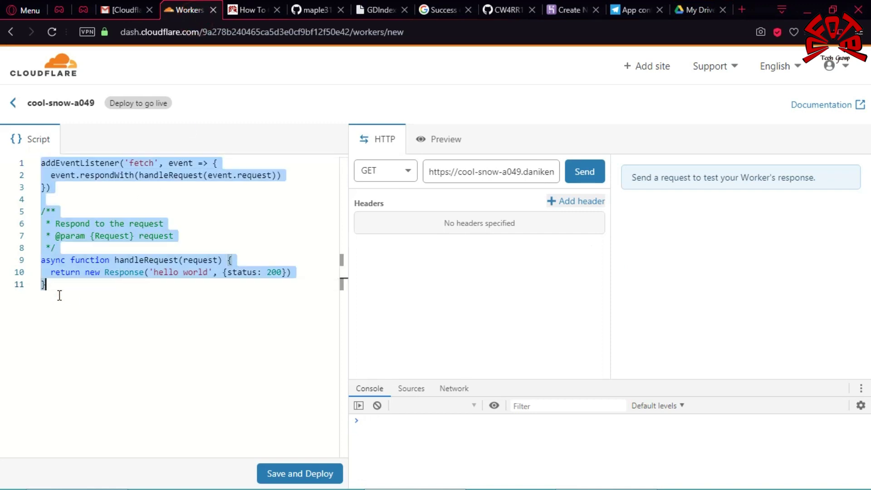
pyautogui.press('BackSpace')
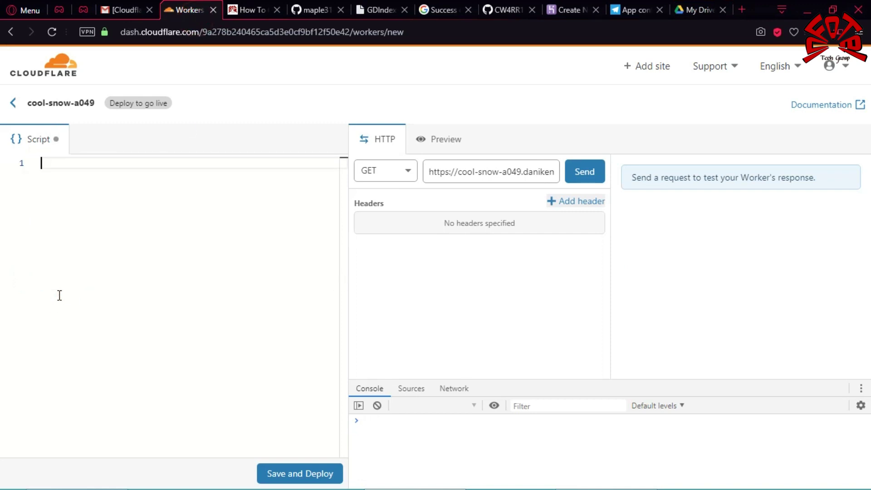
pyautogui.rightClick(54, 166)
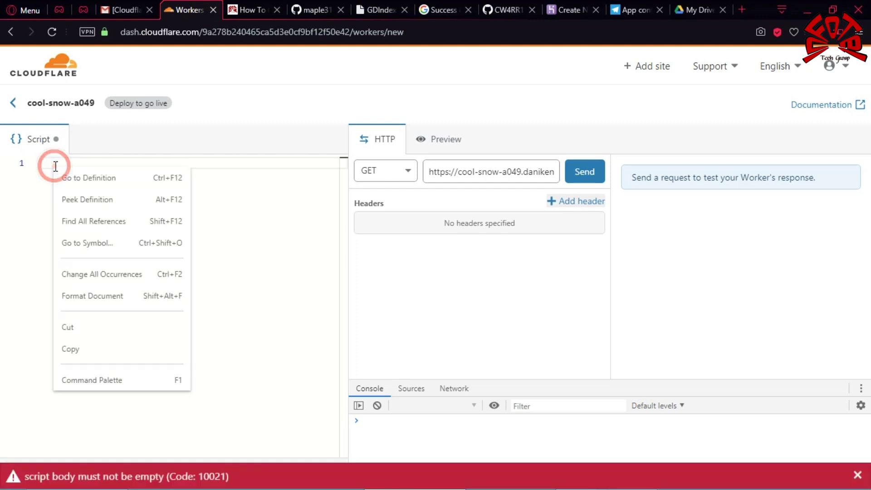
pyautogui.hotkey('ctrl', 'v')
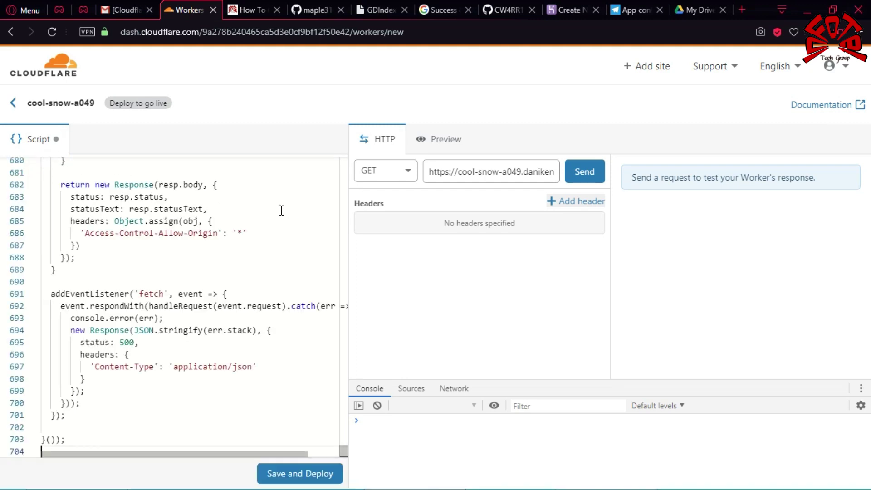
pyautogui.click(287, 474)
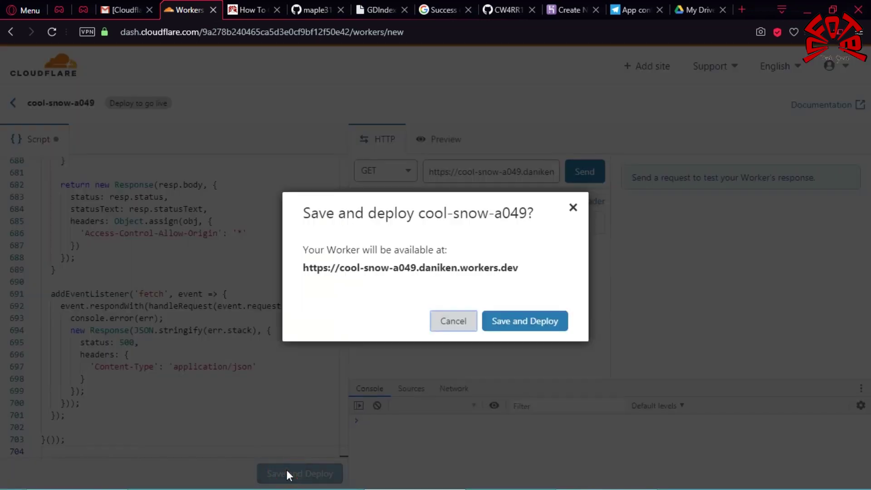
pyautogui.click(515, 324)
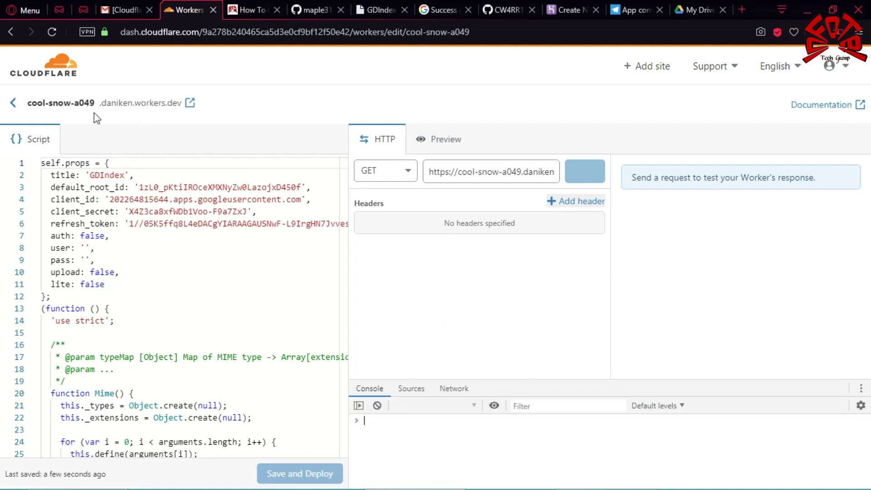
# Step: Rename the worker from cool-snow-a049 to erich
pyautogui.click(14, 103)
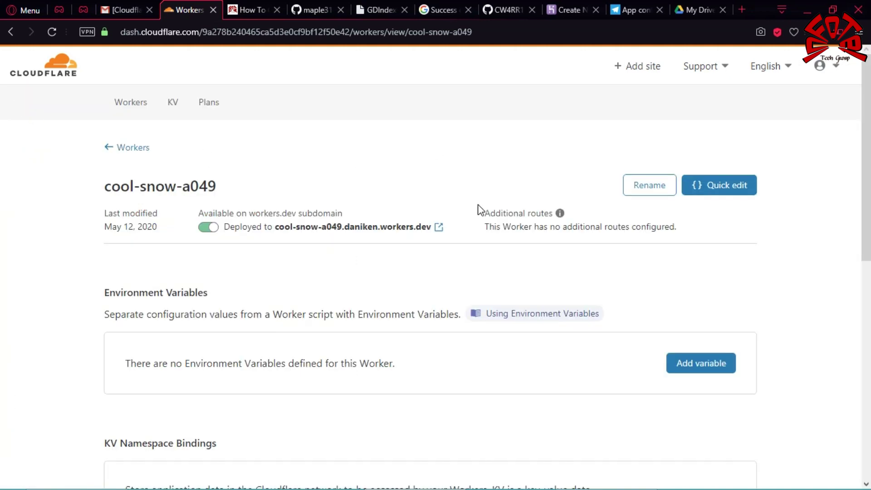
pyautogui.click(648, 189)
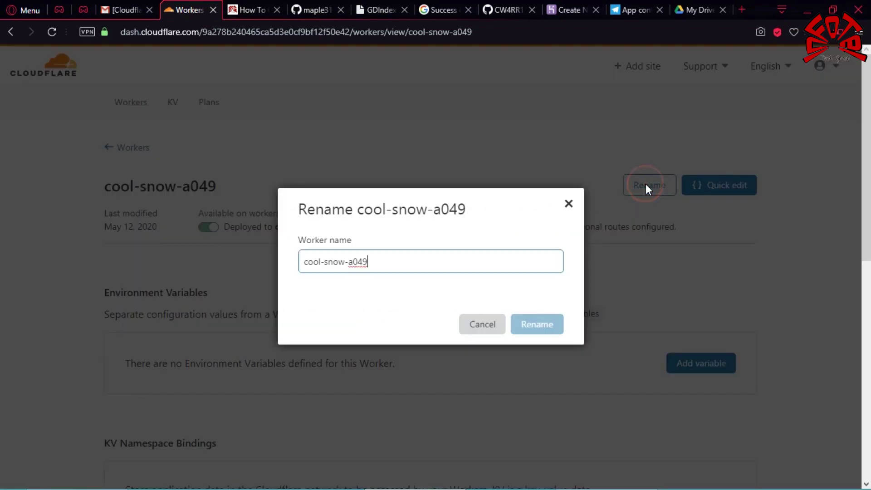
pyautogui.moveTo(385, 260); pyautogui.dragTo(295, 261)
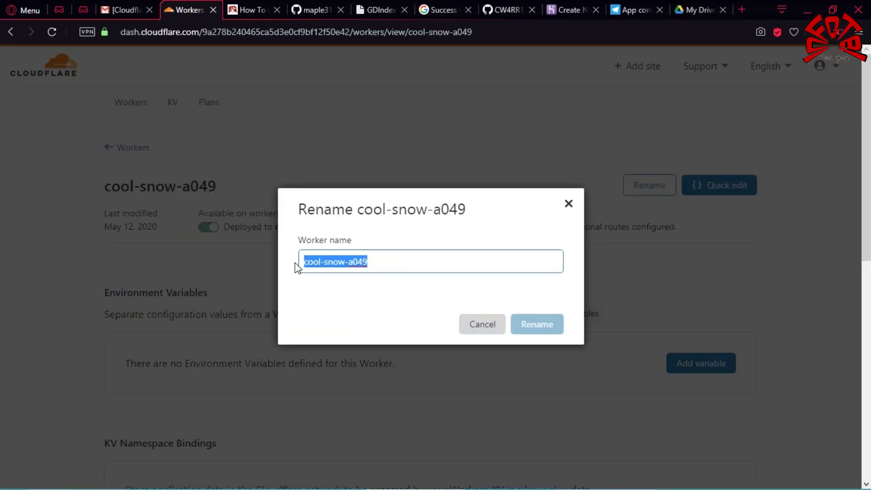
pyautogui.write('erich')
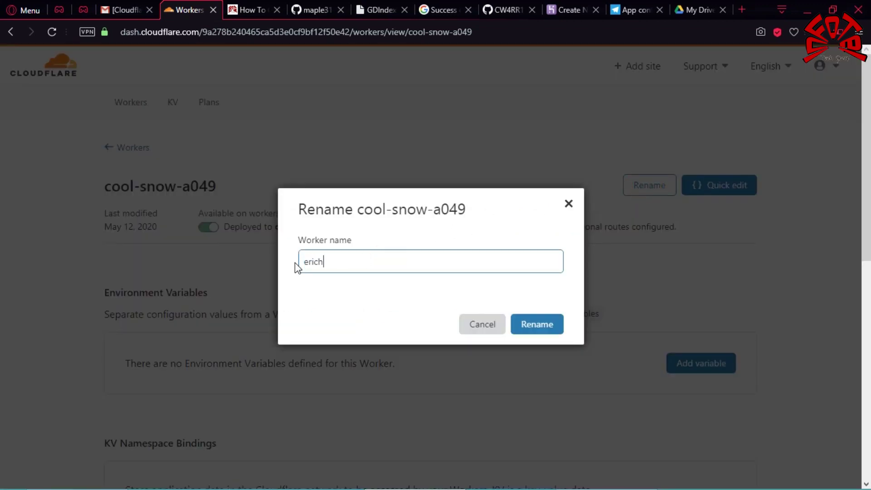
pyautogui.write('wo')
pyautogui.press('BackSpace')
pyautogui.press('BackSpace')
pyautogui.click(528, 319)
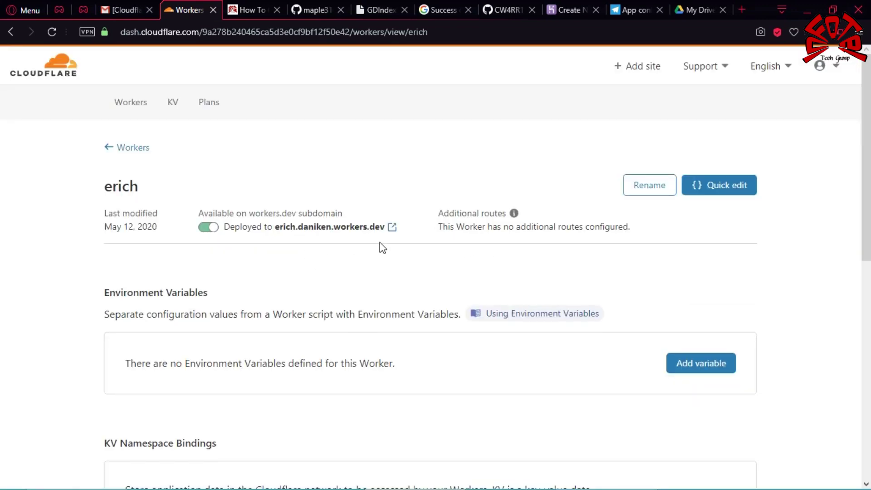
# Step: Copy the address erich.daniken.workers.dev from the opened worker site, then close that tab
pyautogui.scroll(-1, 2, 195)
pyautogui.scroll(-2, 3, 193)
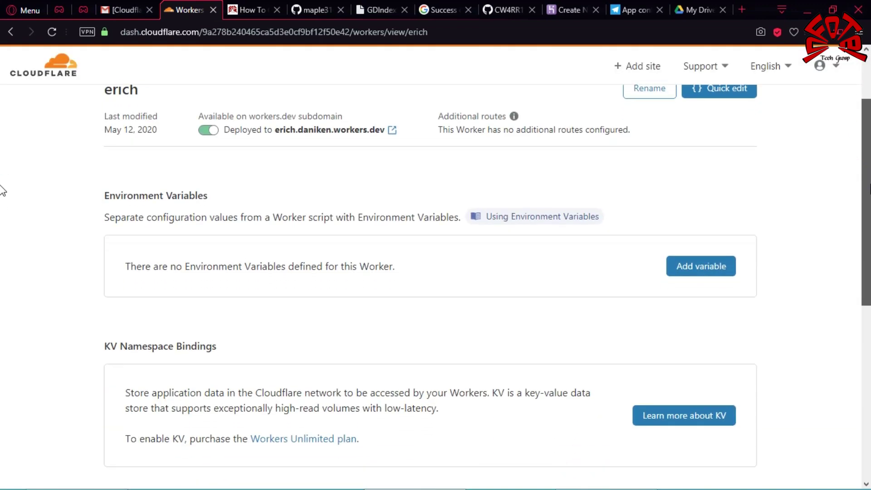
pyautogui.scroll(2, 2, 191)
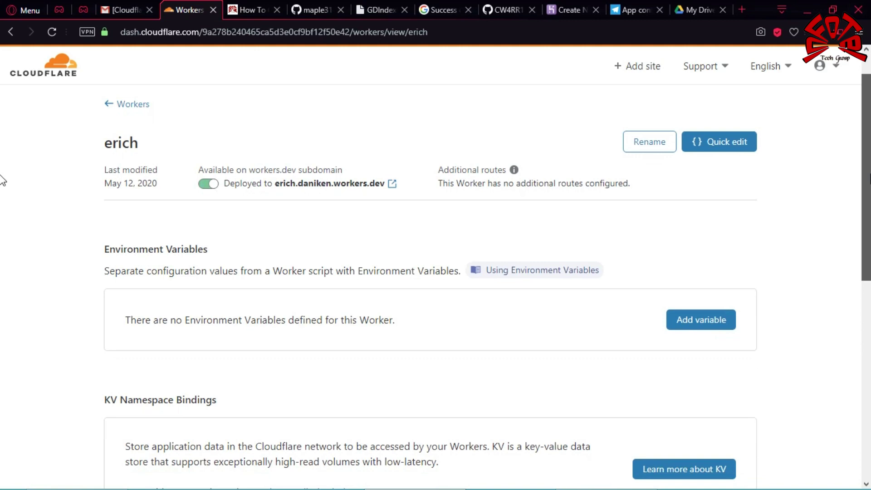
pyautogui.scroll(-1, 2, 188)
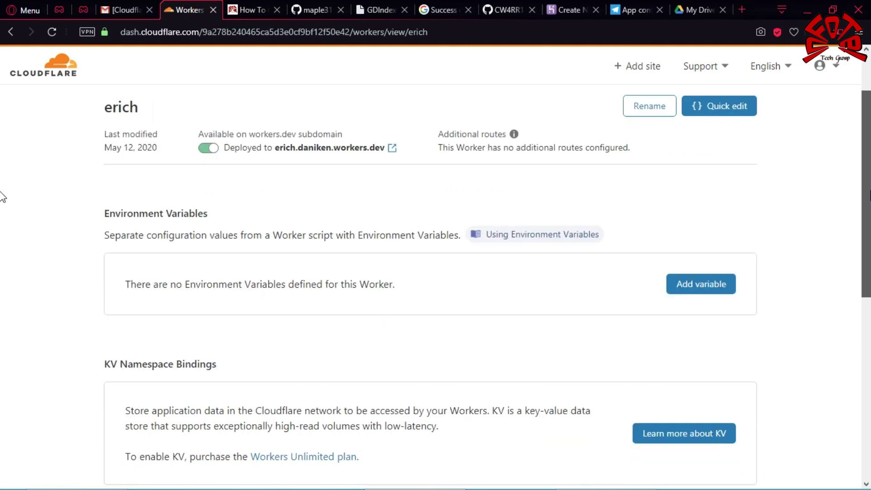
pyautogui.scroll(-2, 2, 215)
pyautogui.scroll(3, 2, 216)
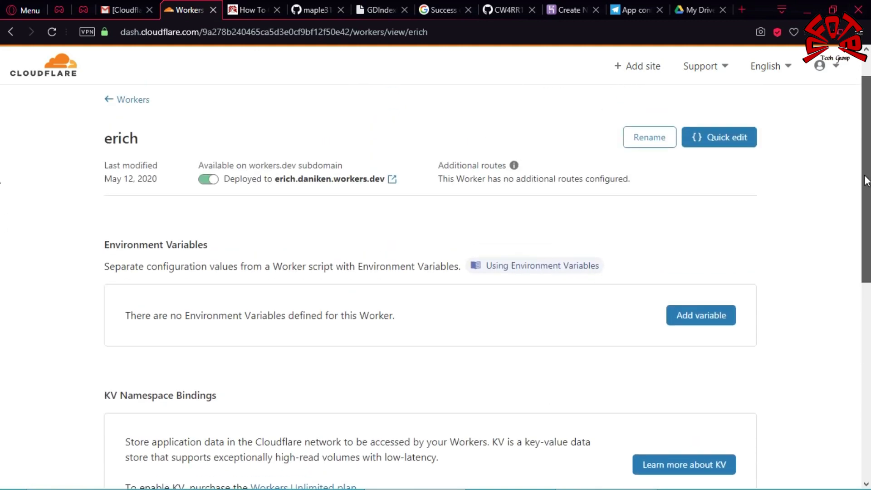
pyautogui.click(392, 179)
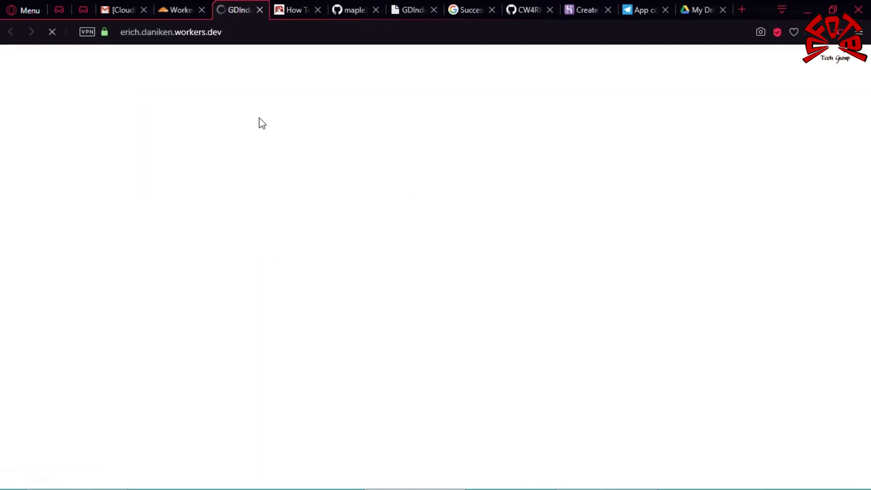
pyautogui.doubleClick(153, 36)
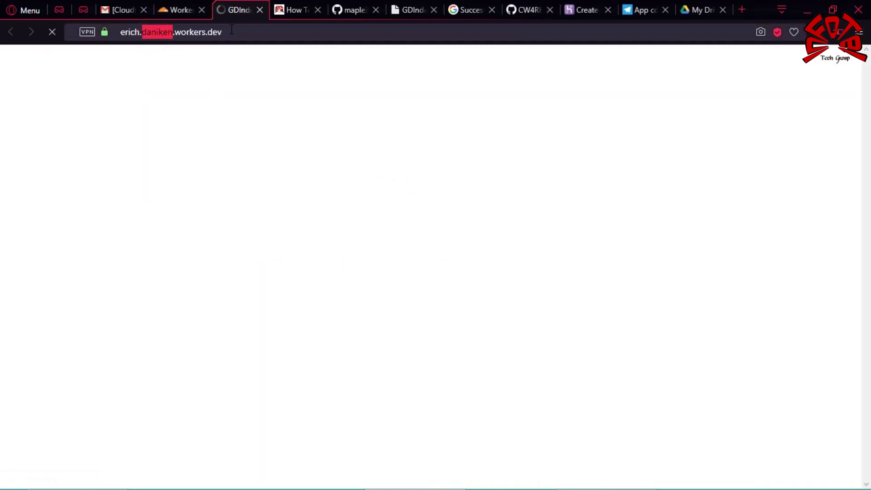
pyautogui.tripleClick(231, 30)
pyautogui.rightClick(123, 30)
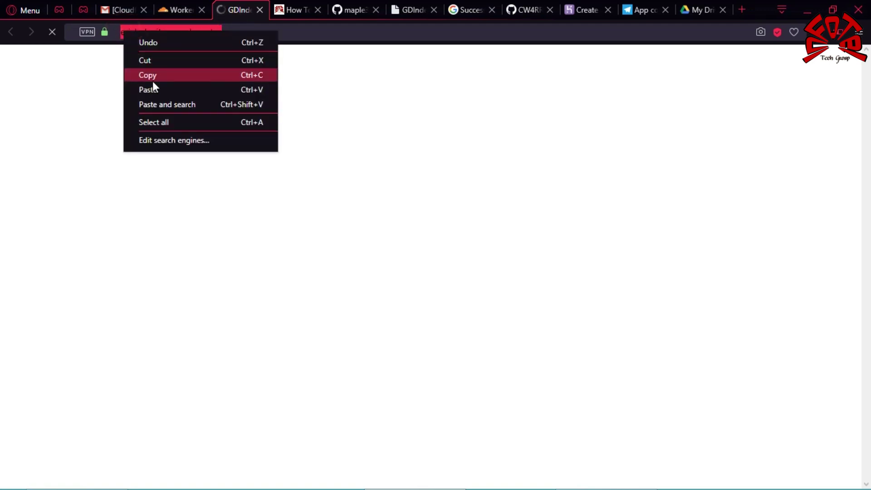
pyautogui.click(153, 77)
pyautogui.click(259, 10)
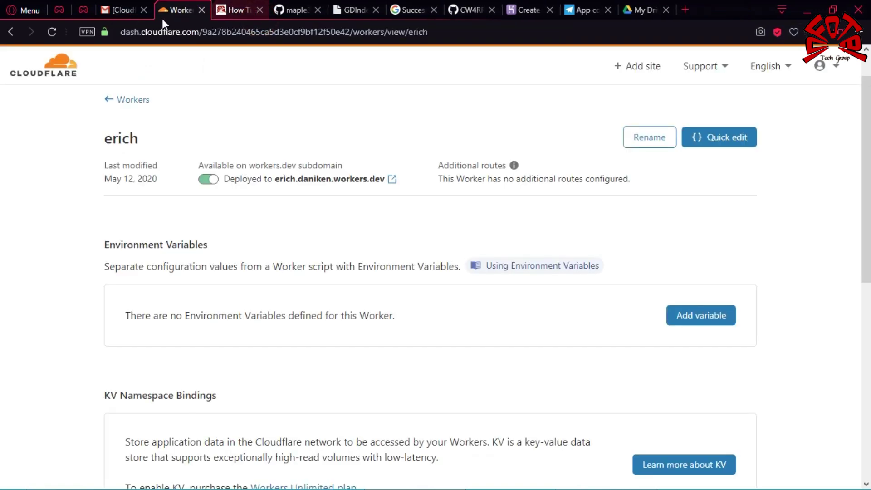
pyautogui.click(511, 11)
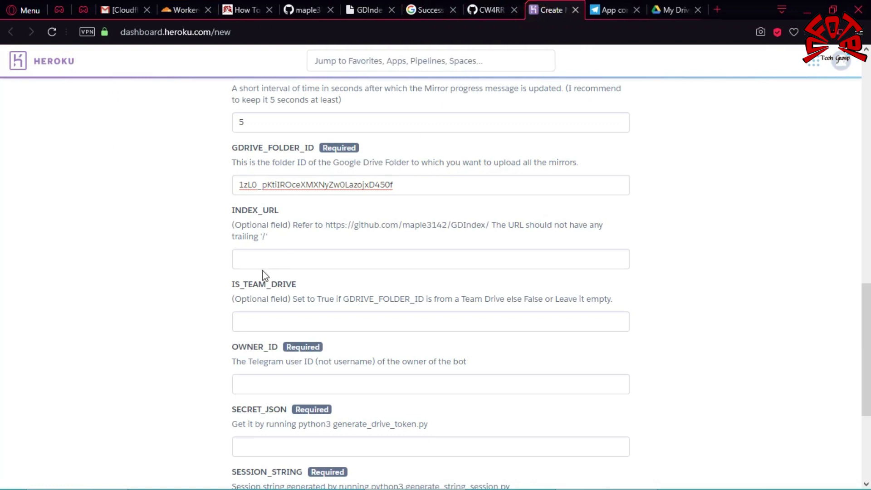
pyautogui.click(249, 255)
pyautogui.rightClick(249, 254)
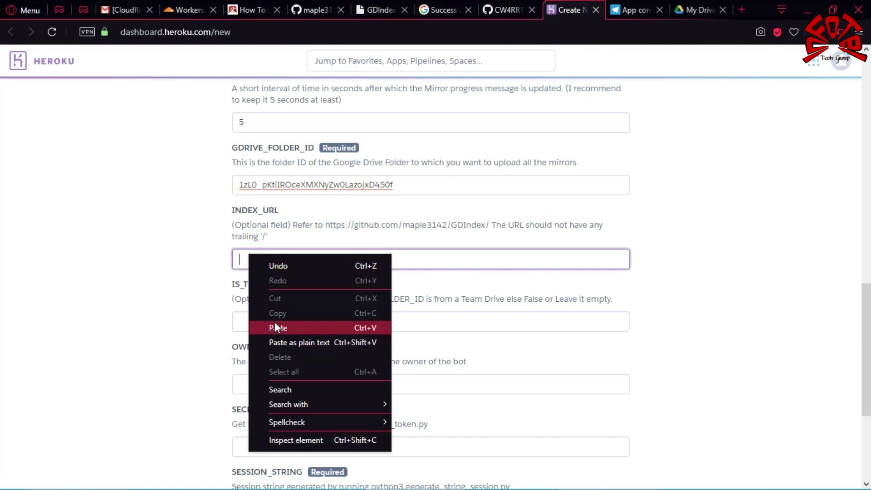
pyautogui.click(275, 327)
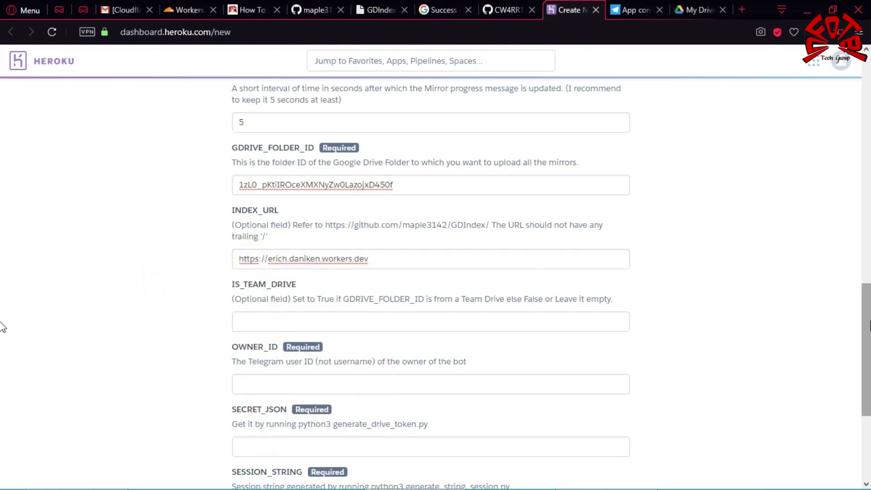
# Step: Set IS_TEAM_DRIVE to True and move on to the empty OWNER_ID field
pyautogui.scroll(-2, 2, 327)
pyautogui.click(388, 257)
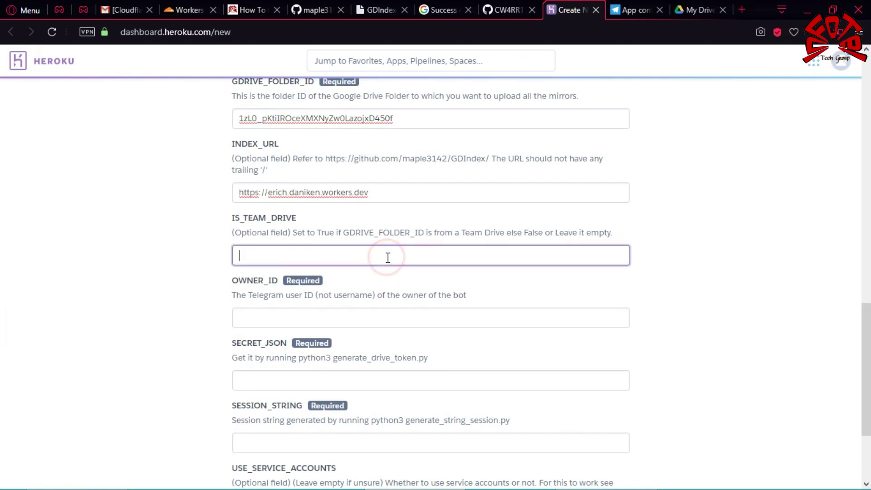
pyautogui.write('True')
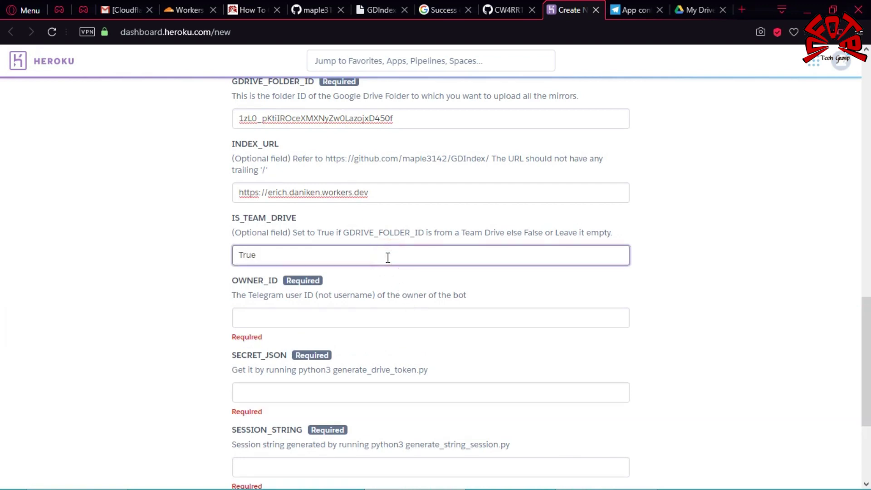
pyautogui.scroll(-2, 2, 325)
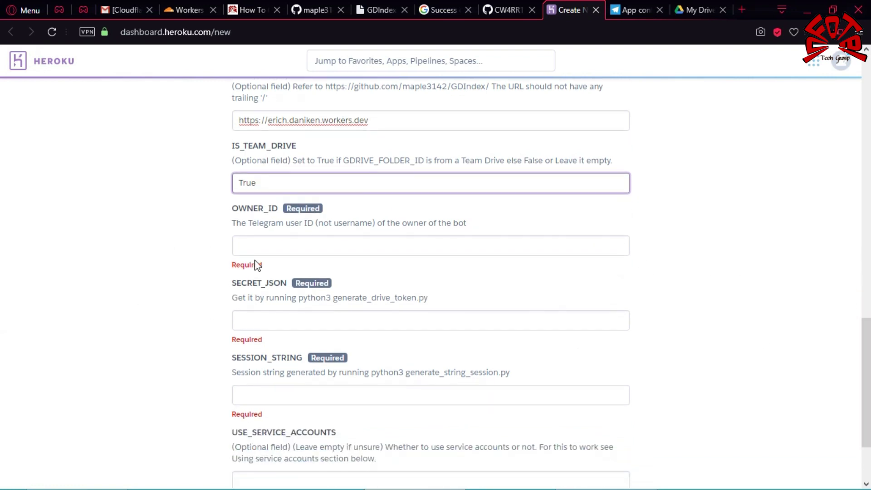
pyautogui.click(254, 247)
pyautogui.moveTo(230, 208); pyautogui.dragTo(263, 209)
pyautogui.click(263, 210)
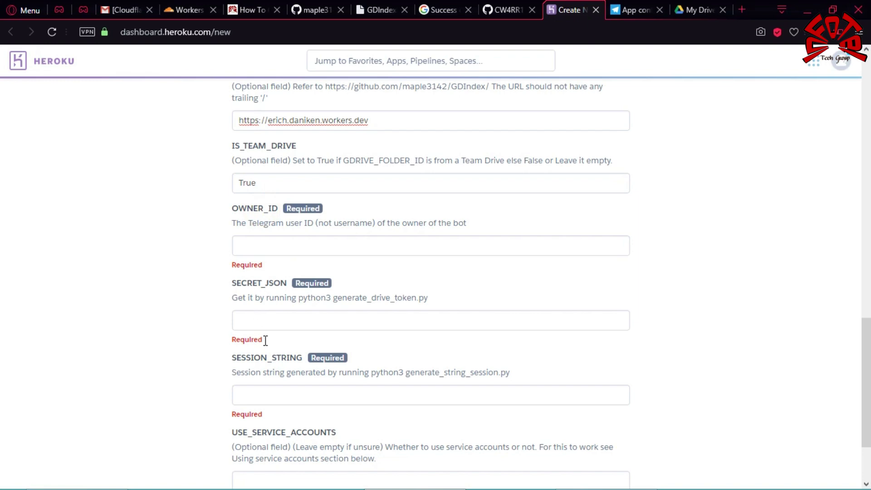
pyautogui.moveTo(349, 483)
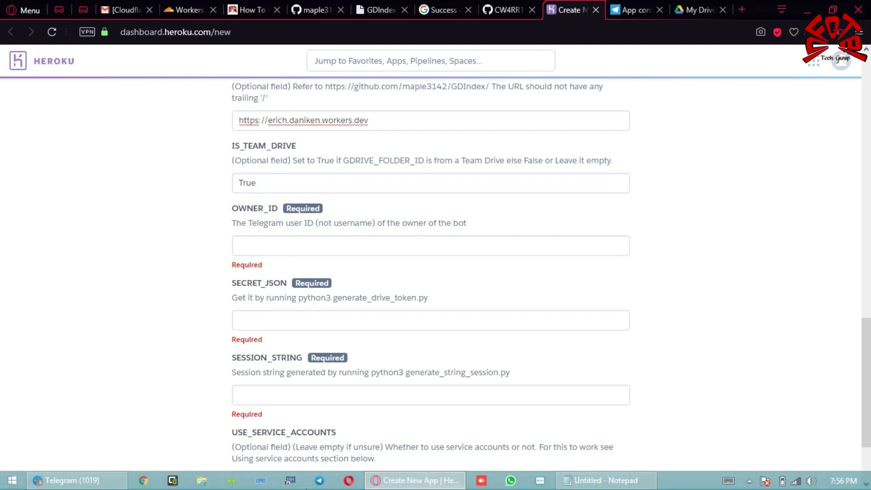
pyautogui.click(121, 482)
pyautogui.click(356, 36)
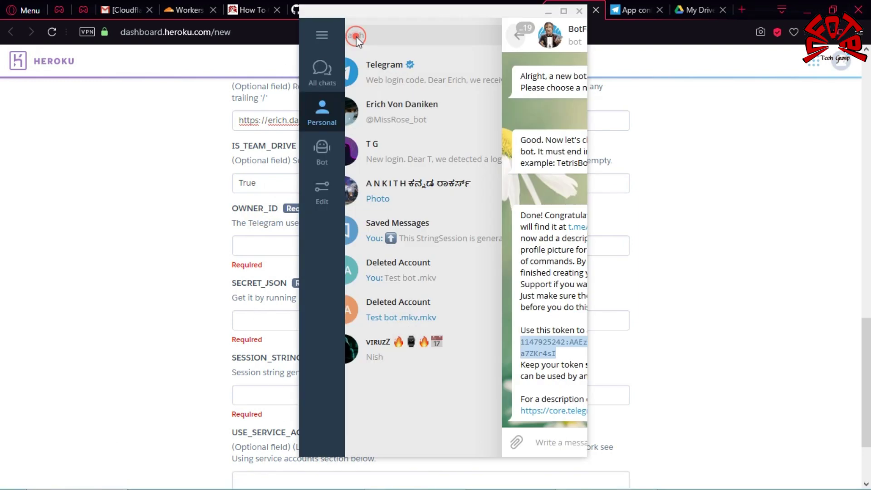
pyautogui.click(405, 119)
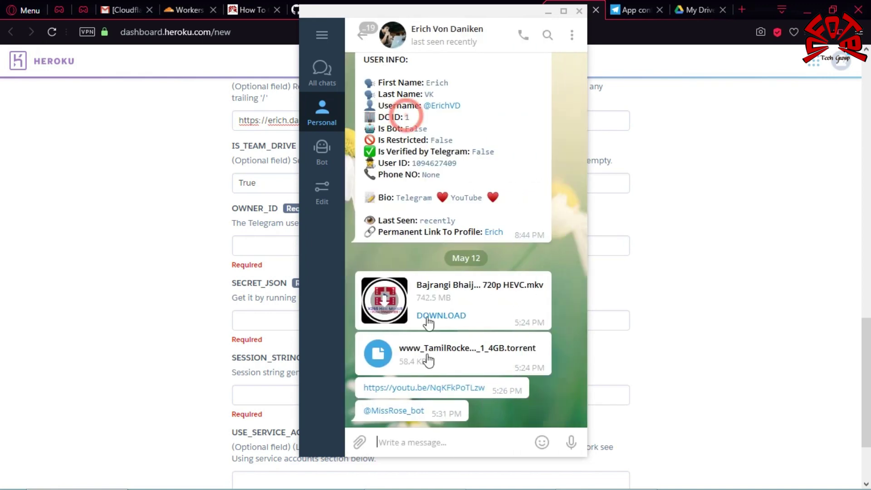
pyautogui.click(397, 410)
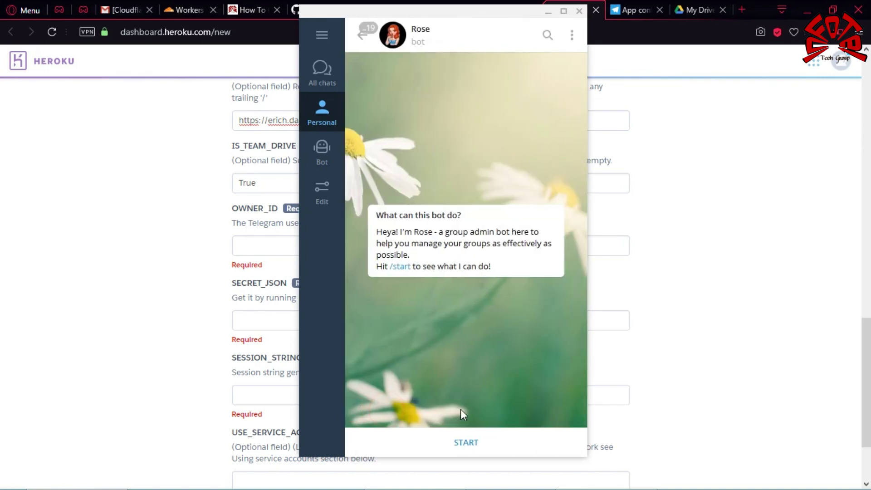
pyautogui.click(443, 435)
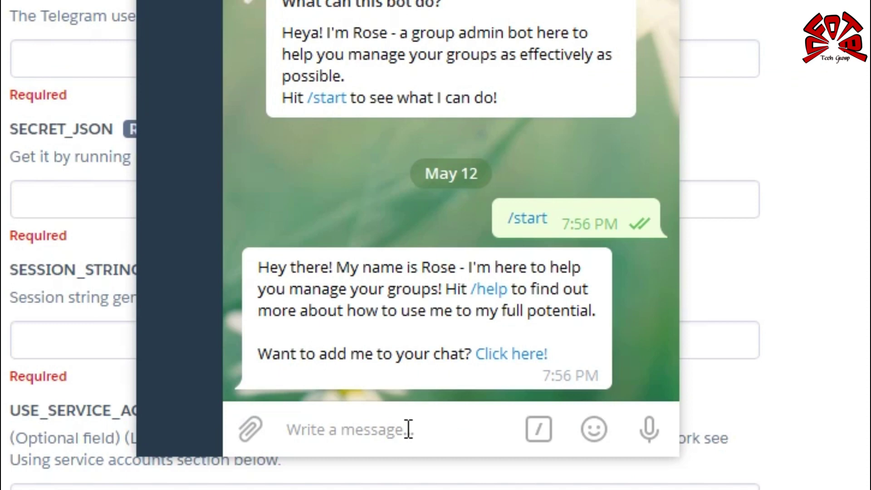
# Step: Send /info to Rose and copy the user ID from its reply
pyautogui.click(408, 429)
pyautogui.write('/info')
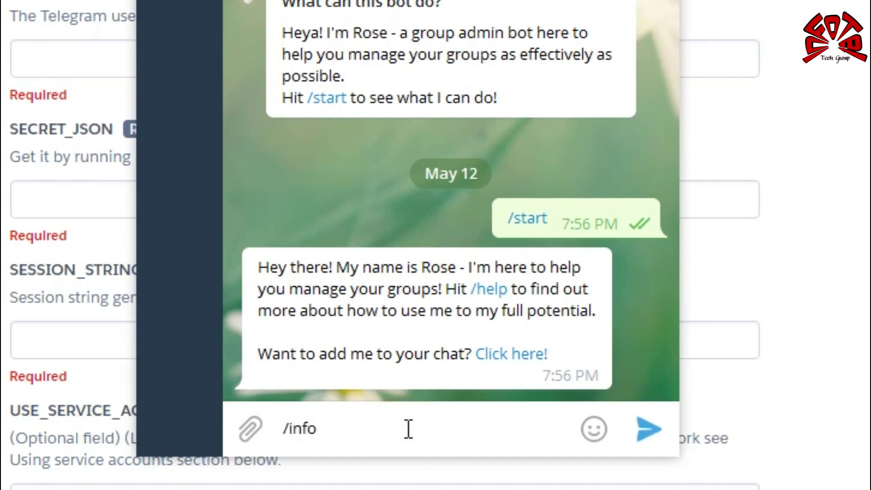
pyautogui.press('Return')
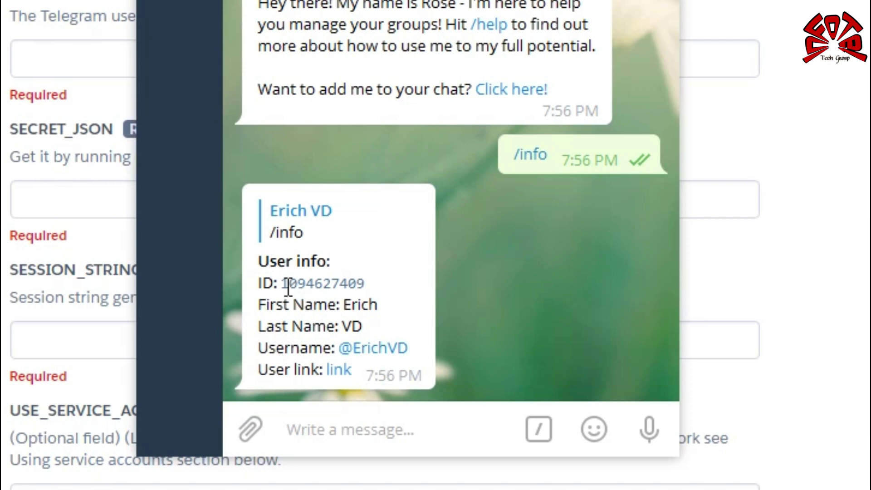
pyautogui.moveTo(286, 282); pyautogui.dragTo(348, 285)
pyautogui.rightClick(347, 285)
pyautogui.click(443, 69)
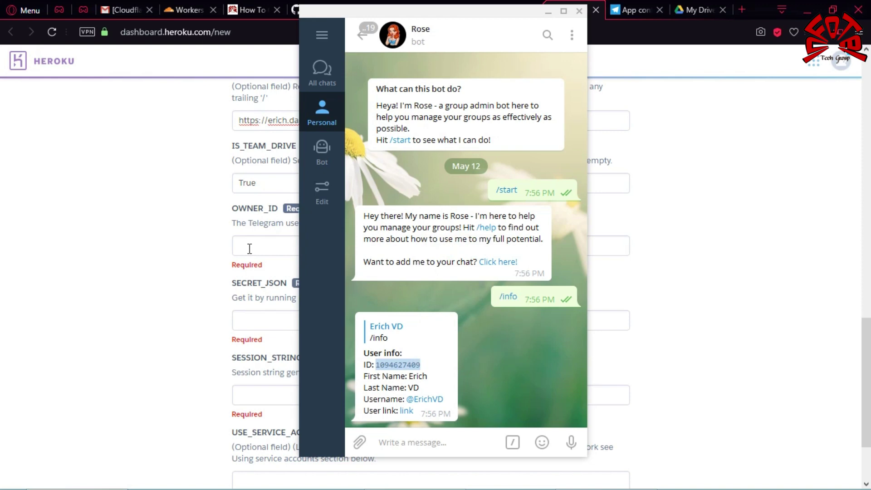
pyautogui.click(250, 249)
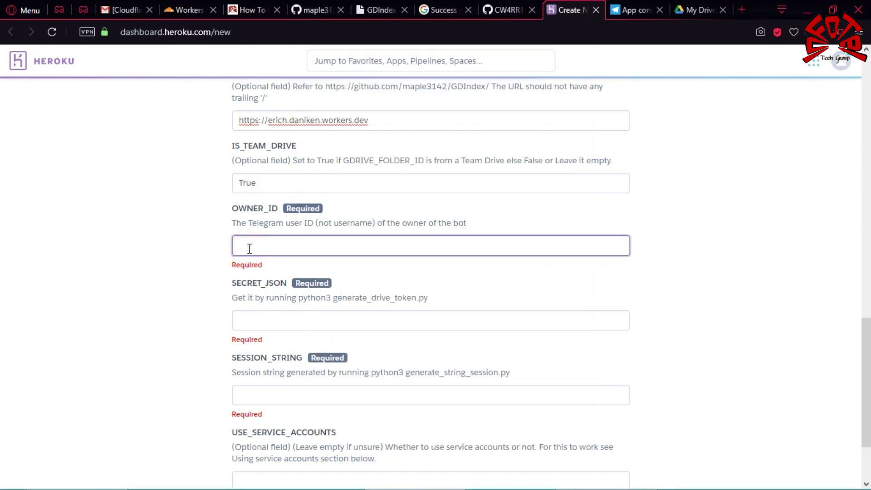
# Step: Paste the copied Telegram user ID into OWNER_ID
pyautogui.rightClick(249, 248)
pyautogui.click(285, 317)
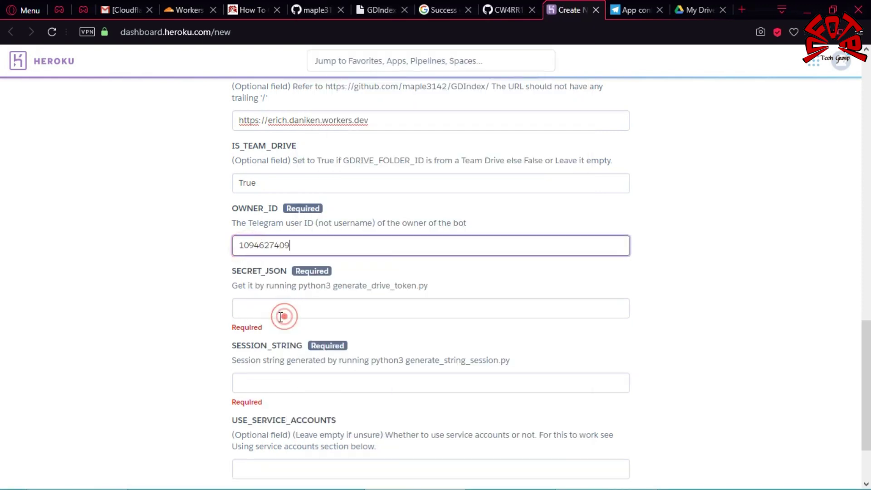
pyautogui.click(143, 272)
# Step: Focus the empty SECRET_JSON field, then go back to the InfoTelBot tutorial page
pyautogui.scroll(-1, 4, 356)
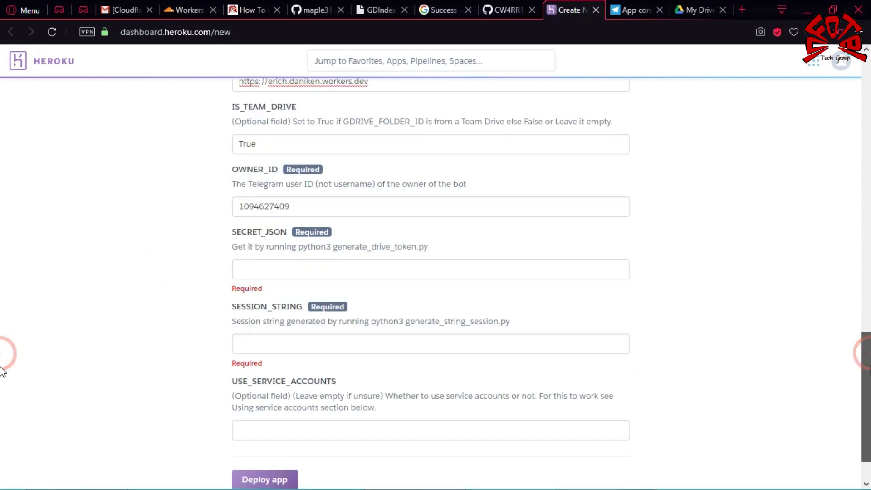
pyautogui.moveTo(231, 232); pyautogui.dragTo(287, 233)
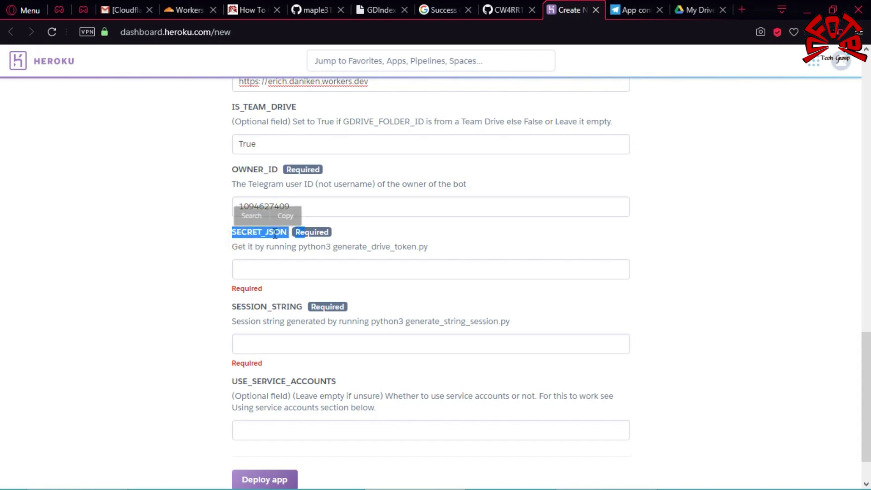
pyautogui.click(268, 236)
pyautogui.click(253, 265)
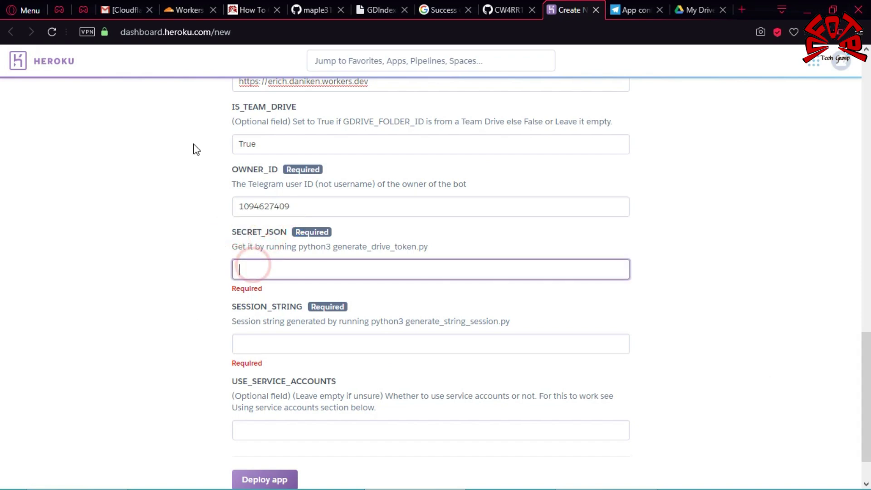
pyautogui.click(249, 10)
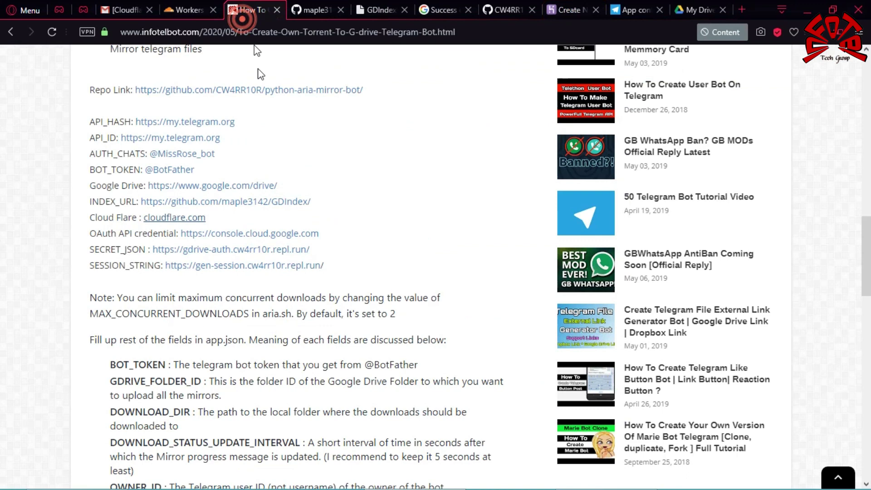
# Step: Open the tutorial's gdrive-auth.cw4rr10r.repl.run link in a new tab and view it
pyautogui.click(176, 221)
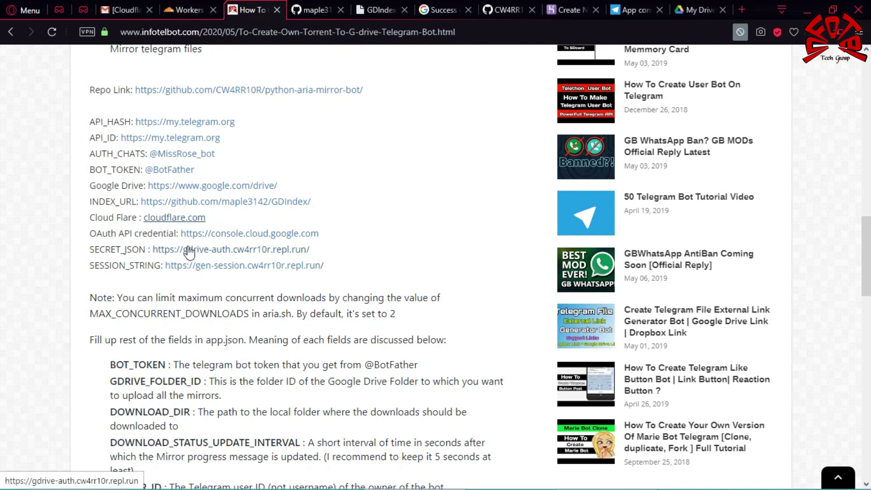
pyautogui.moveTo(85, 250); pyautogui.dragTo(144, 249)
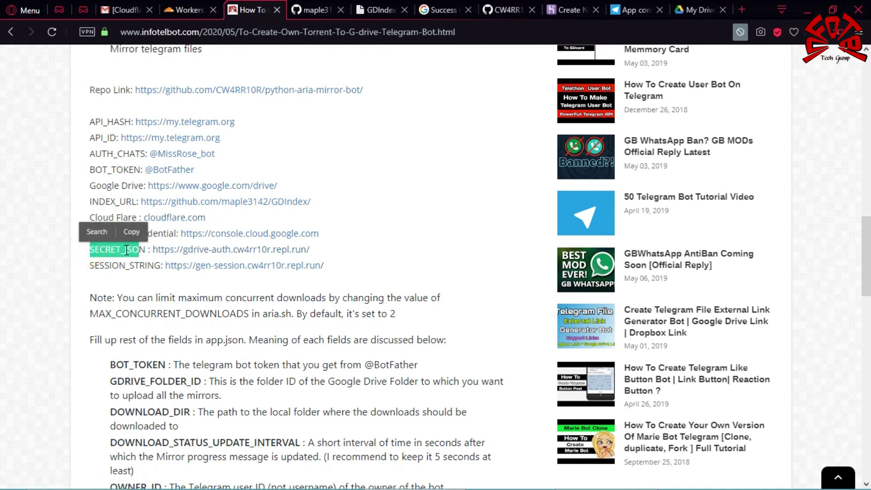
pyautogui.click(129, 249)
pyautogui.rightClick(197, 256)
pyautogui.click(224, 256)
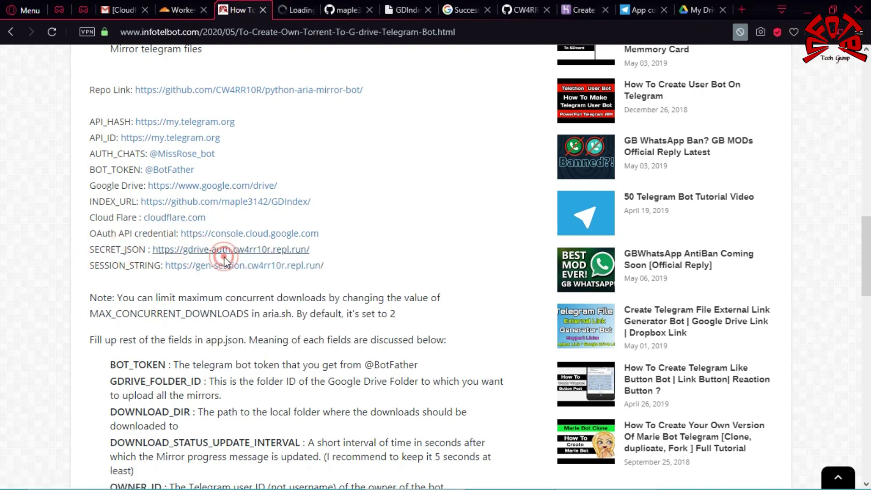
pyautogui.click(312, 6)
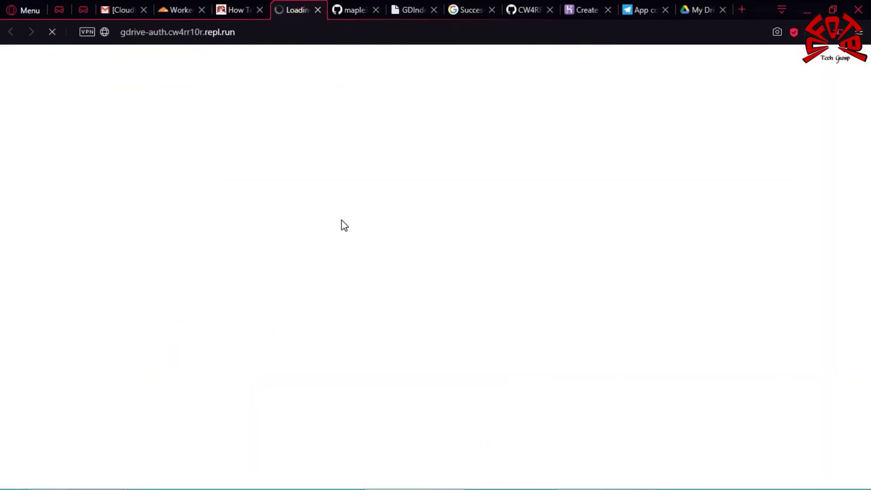
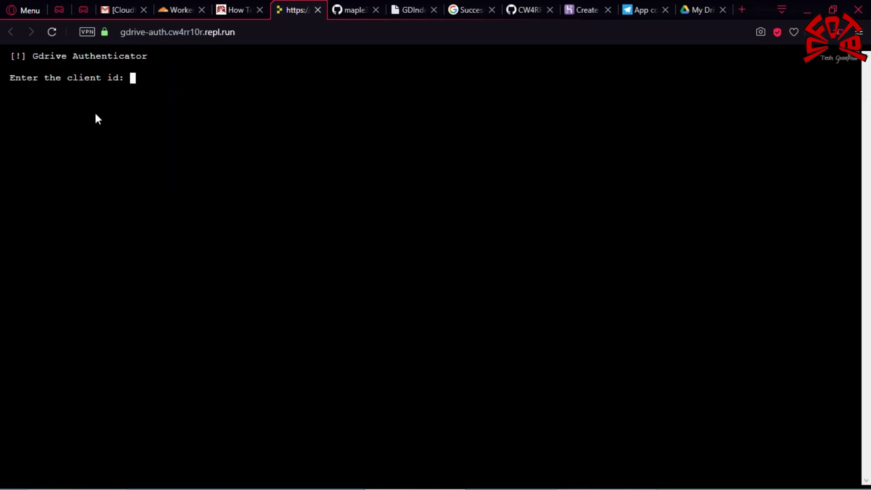
# Step: Leave the Repl.it client-ID prompt and switch to the infotelbot 'How To' article tab
pyautogui.doubleClick(90, 78)
pyautogui.click(96, 79)
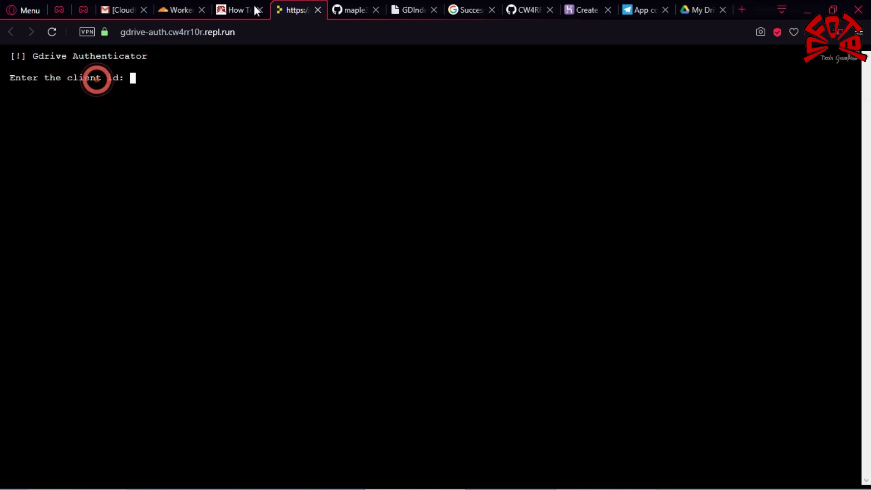
pyautogui.click(234, 9)
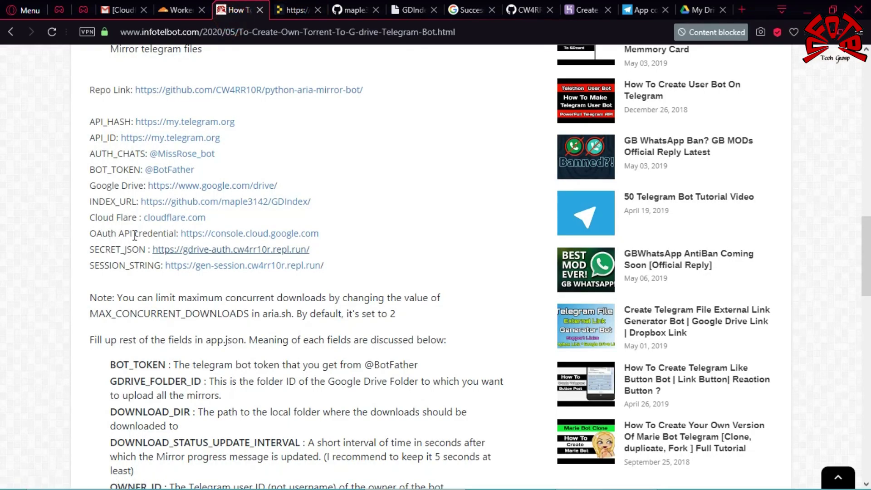
# Step: Open the article's console.cloud.google.com link in a new tab and switch to it
pyautogui.rightClick(206, 233)
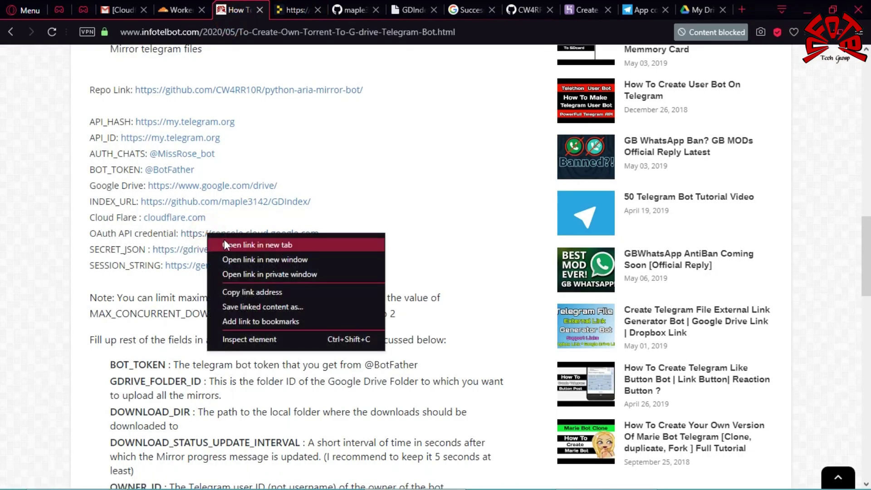
pyautogui.click(224, 245)
pyautogui.click(336, 11)
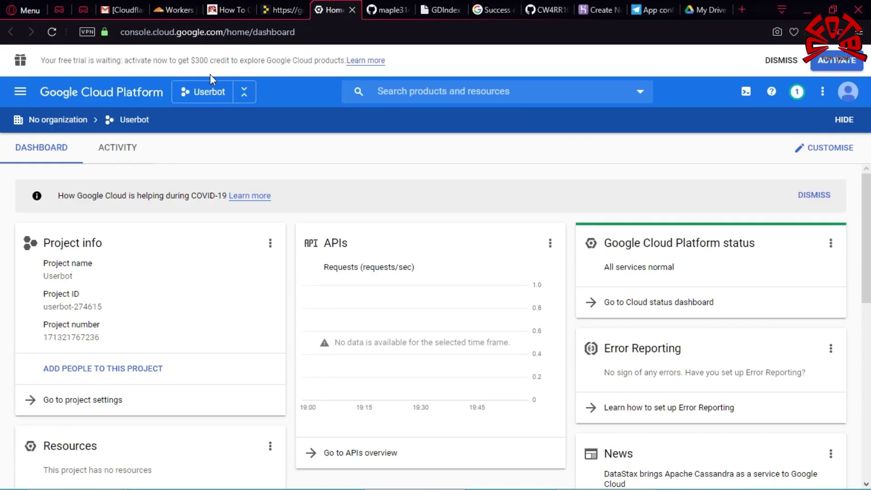
# Step: Create a new project named torrent-gdrive from the project picker
pyautogui.click(246, 94)
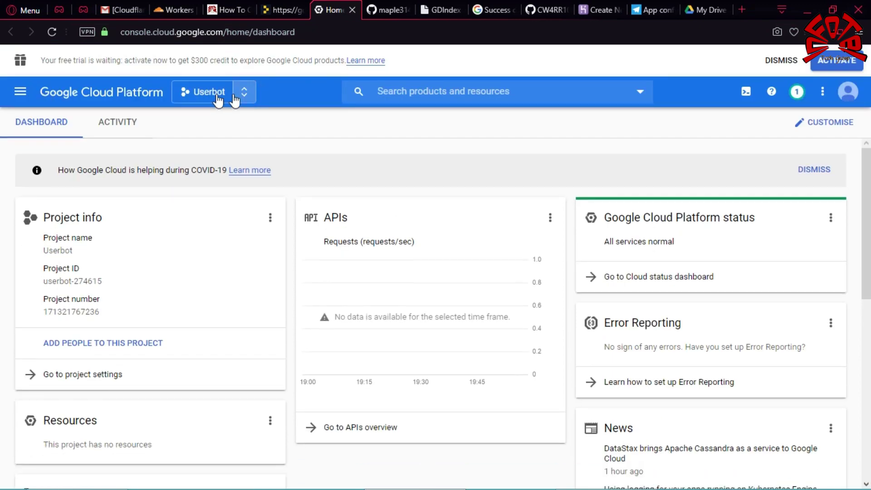
pyautogui.click(204, 98)
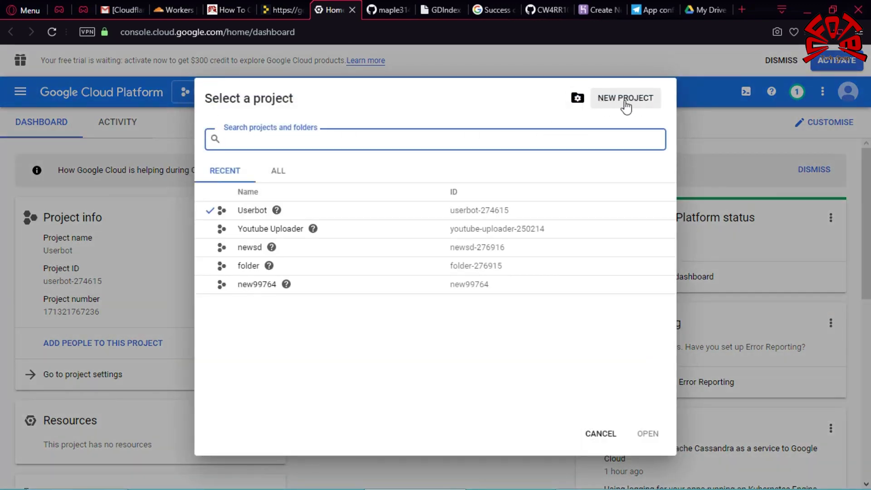
pyautogui.click(610, 105)
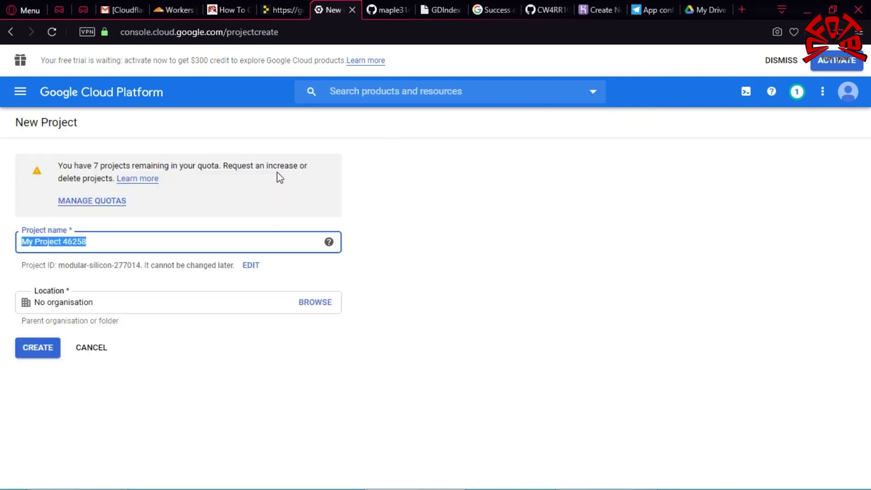
pyautogui.write('torrent-gdrive')
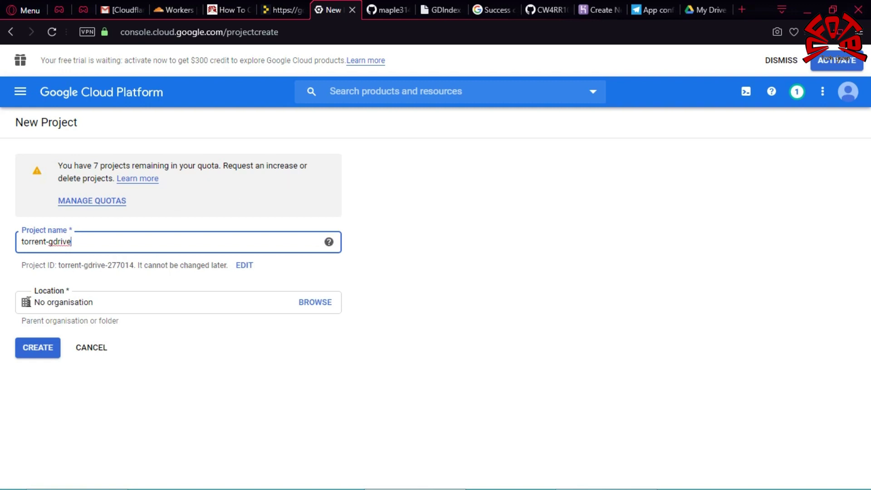
pyautogui.click(40, 351)
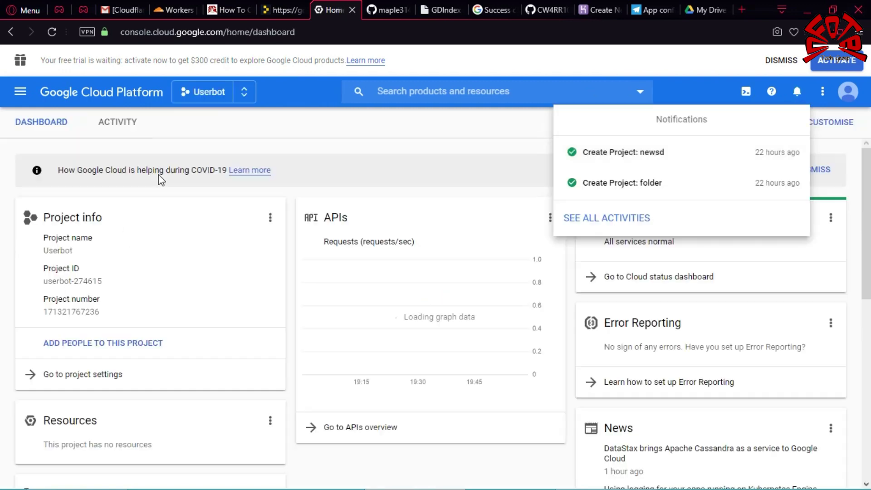
# Step: Make torrent-gdrive the active project in the console
pyautogui.click(246, 100)
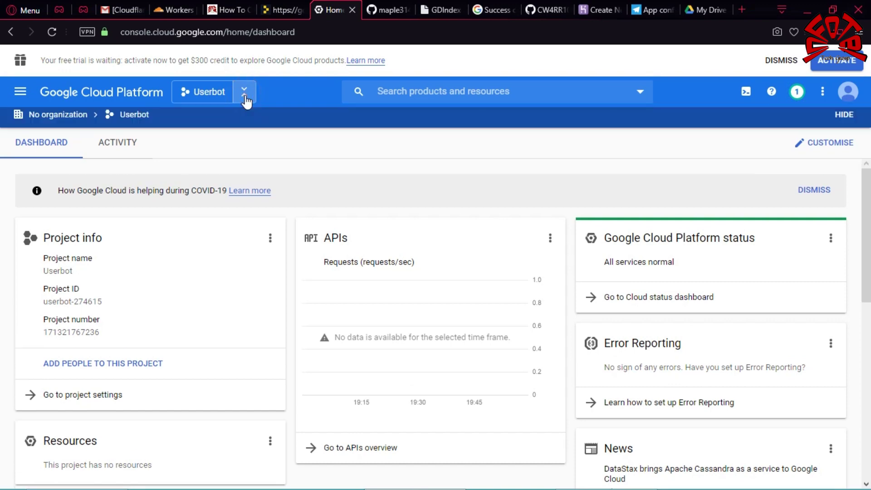
pyautogui.click(218, 98)
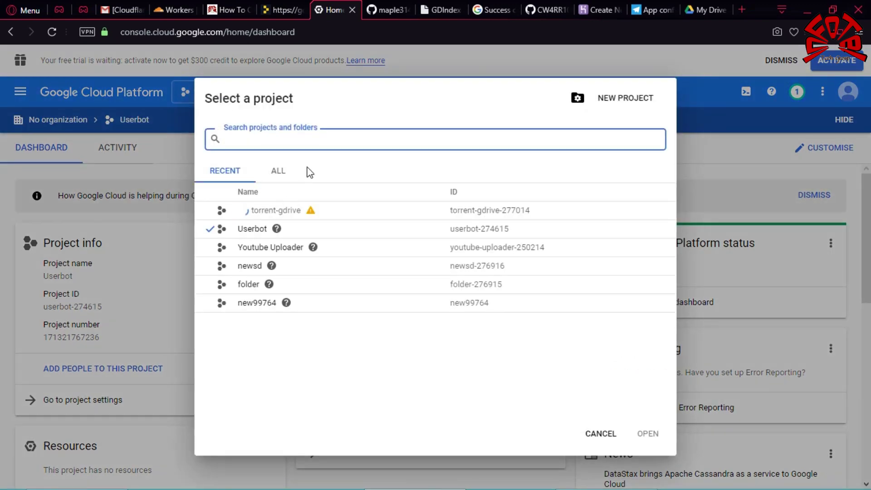
pyautogui.click(265, 212)
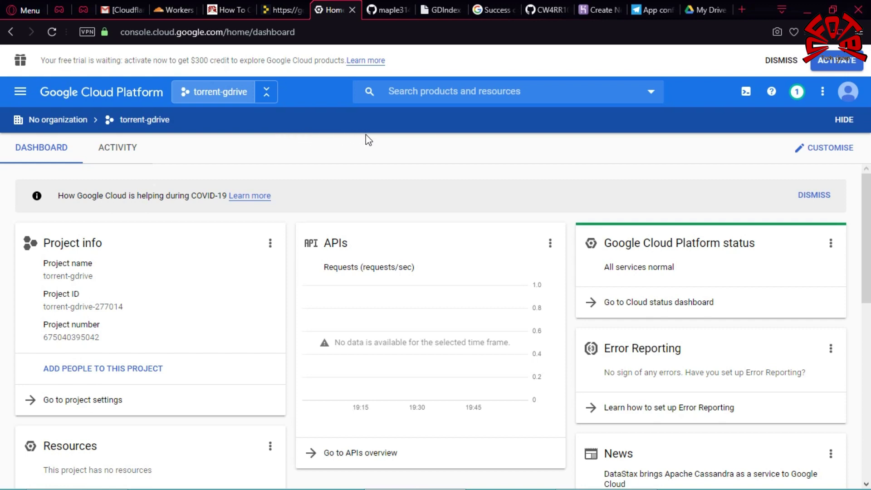
# Step: Go to the API Library under APIs & Services
pyautogui.click(46, 149)
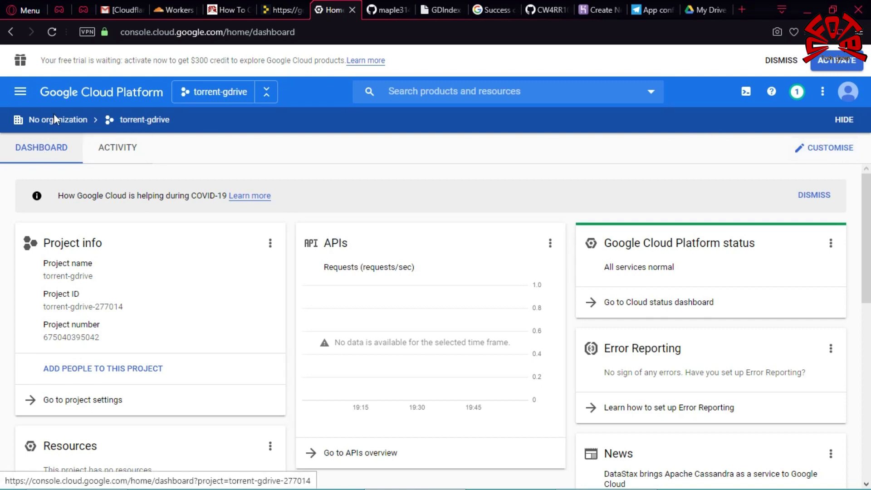
pyautogui.click(20, 95)
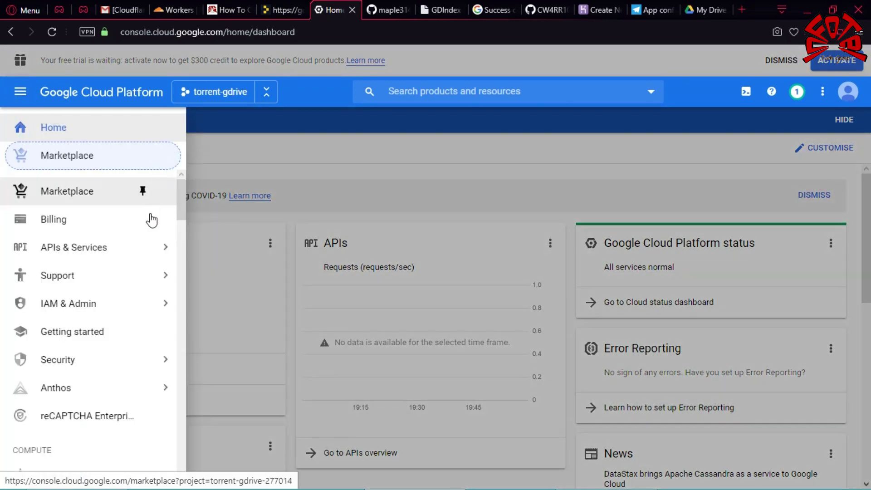
pyautogui.moveTo(161, 257)
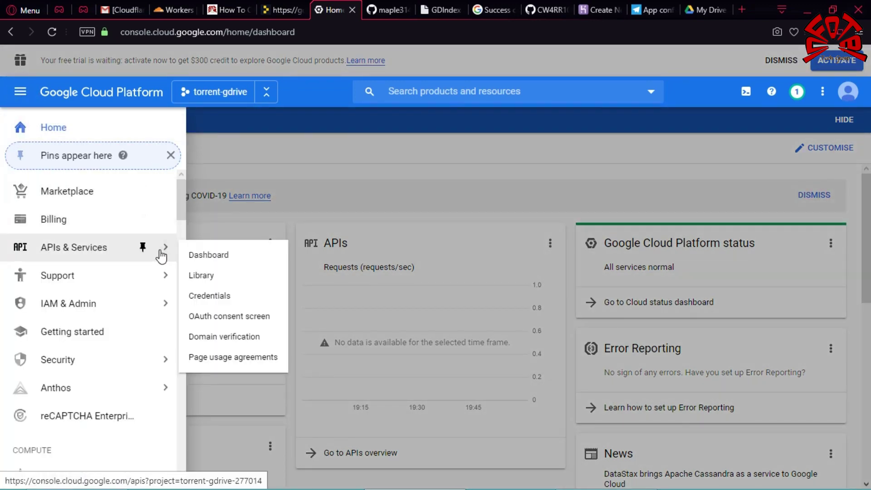
pyautogui.click(208, 259)
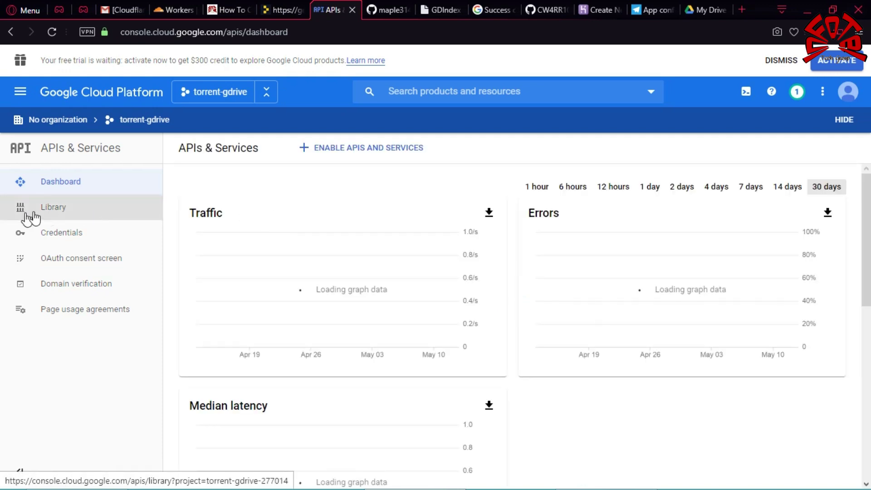
pyautogui.click(72, 215)
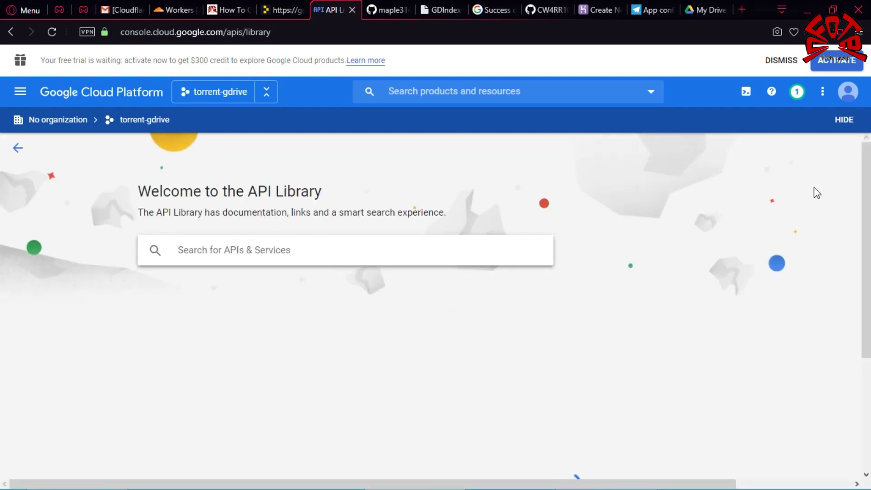
# Step: Open the Google Drive API page and enable it for torrent-gdrive
pyautogui.moveTo(866, 180); pyautogui.dragTo(867, 270)
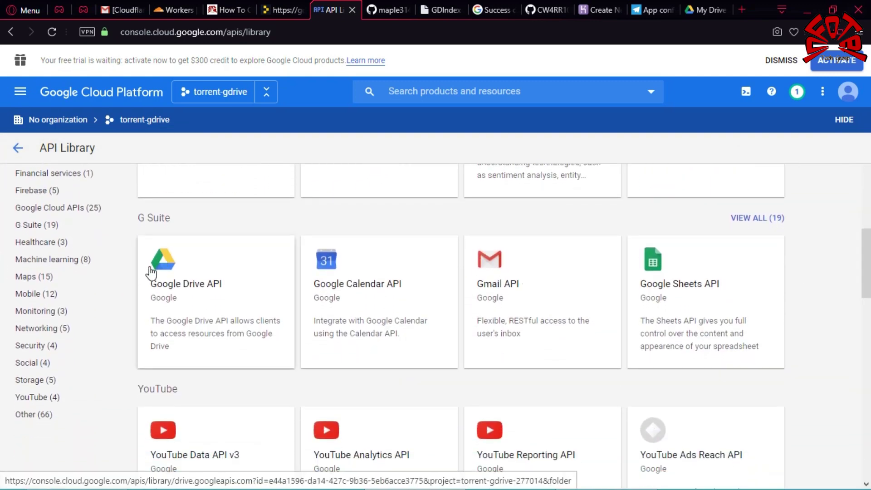
pyautogui.click(195, 287)
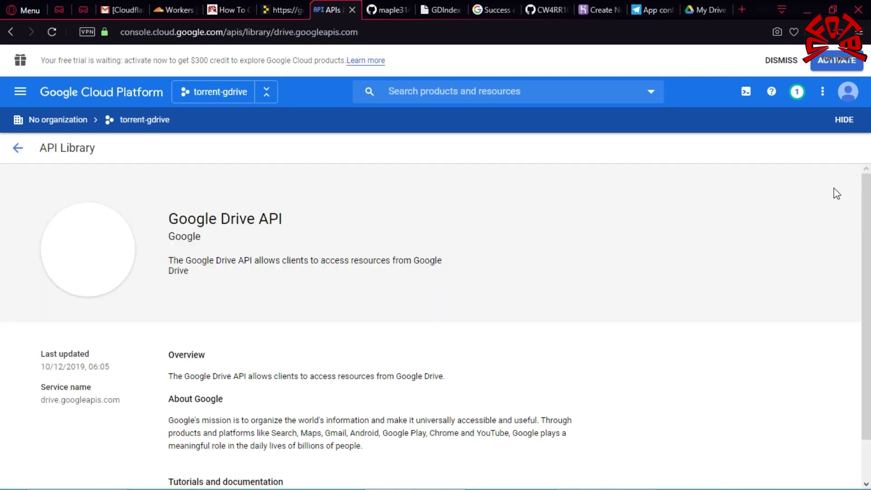
pyautogui.scroll(-1, 2, 199)
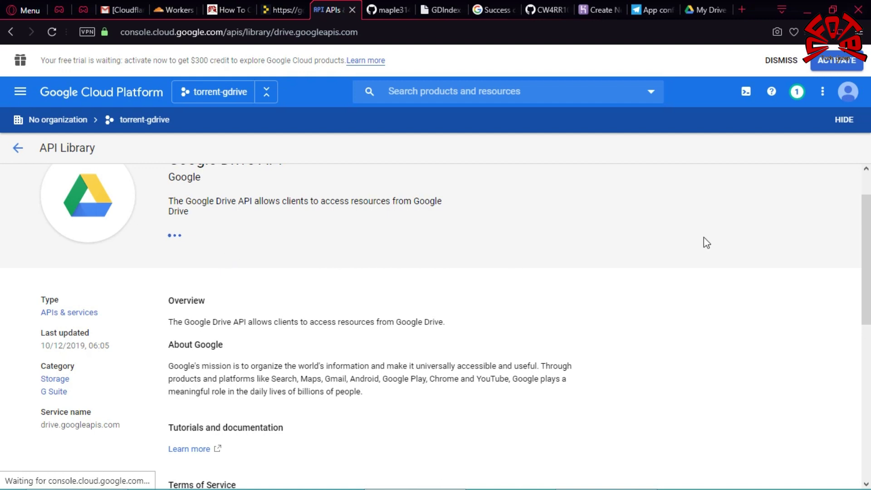
pyautogui.scroll(1, 2, 227)
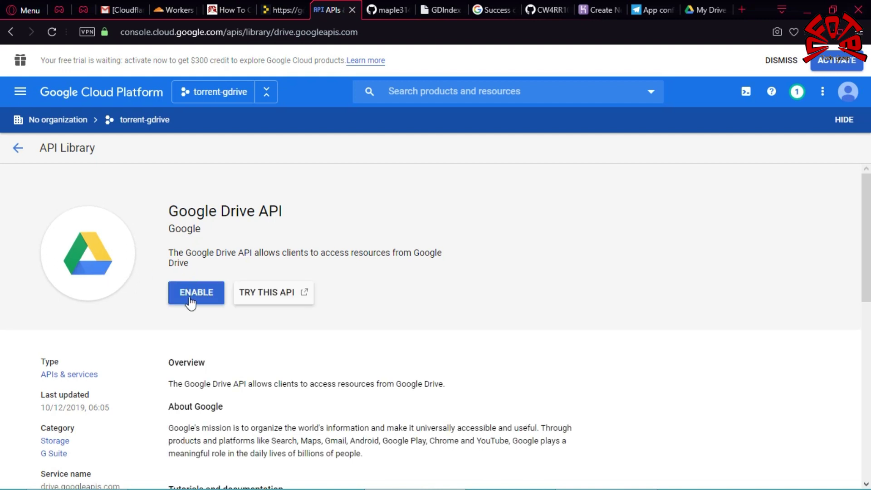
pyautogui.click(191, 296)
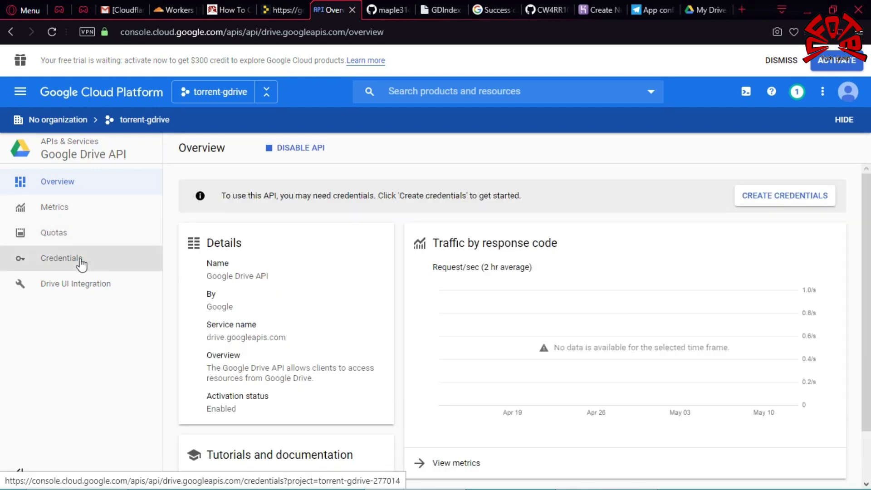
# Step: Start an OAuth consent screen with user type External
pyautogui.click(773, 196)
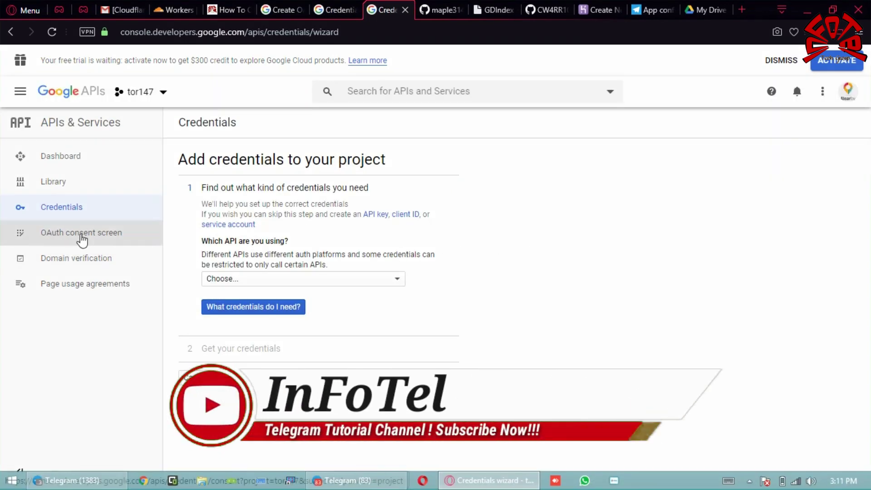
pyautogui.click(86, 233)
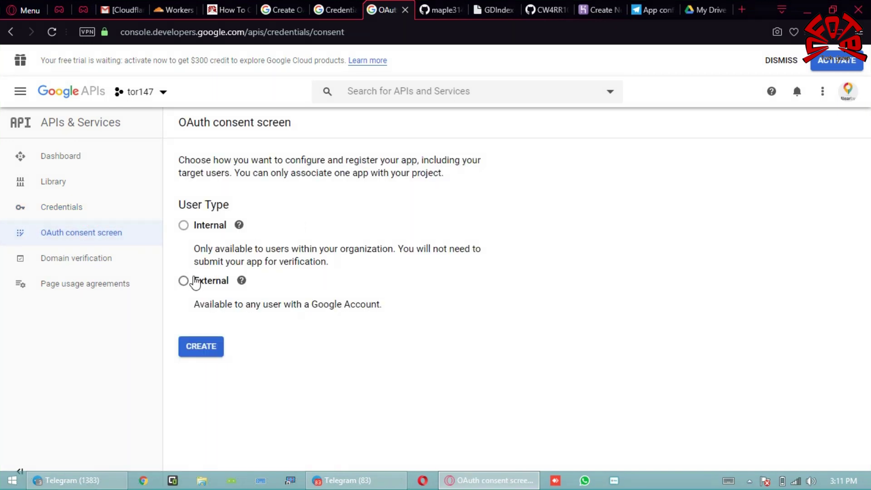
pyautogui.click(183, 280)
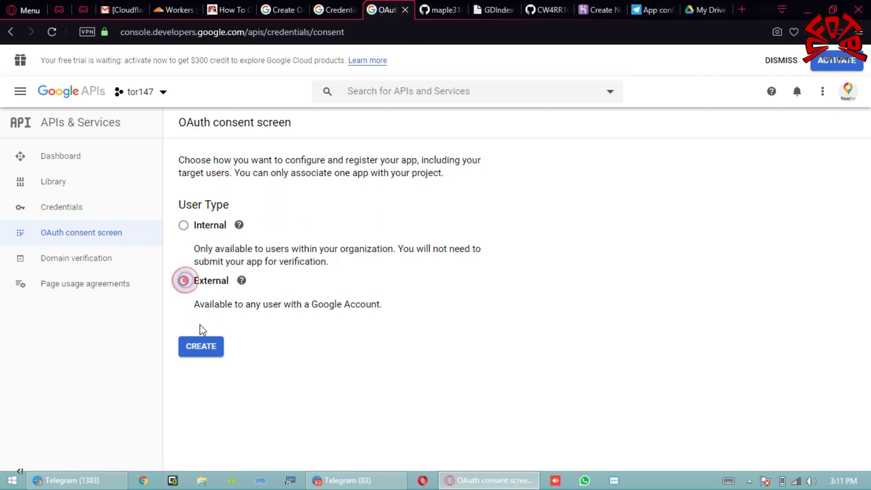
pyautogui.click(210, 349)
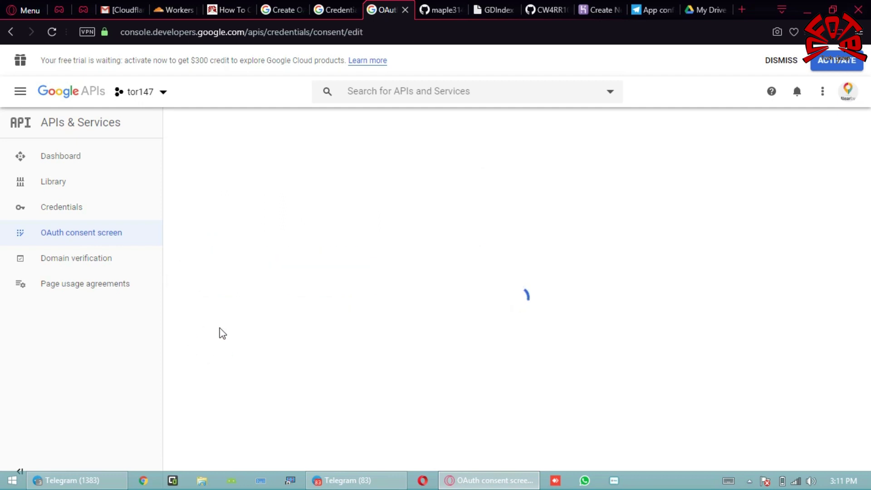
# Step: Name the application tor1111, save the consent screen, and view the Credentials list
pyautogui.click(260, 272)
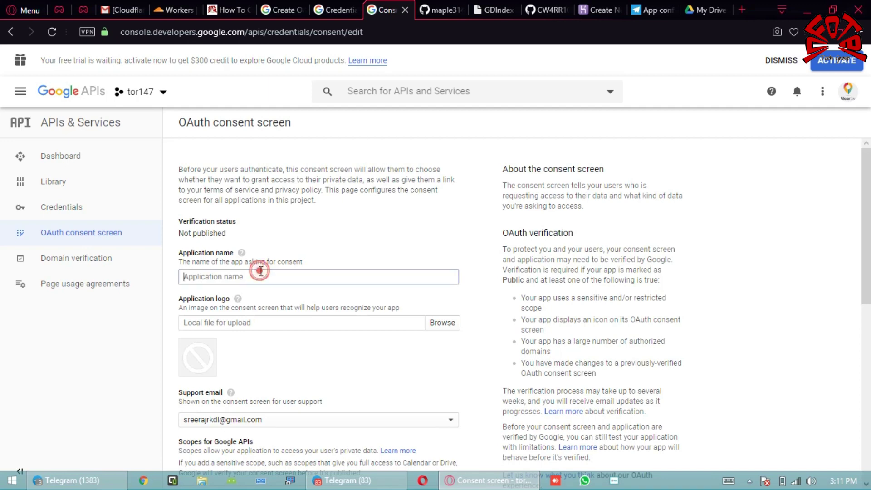
pyautogui.write('tor1111')
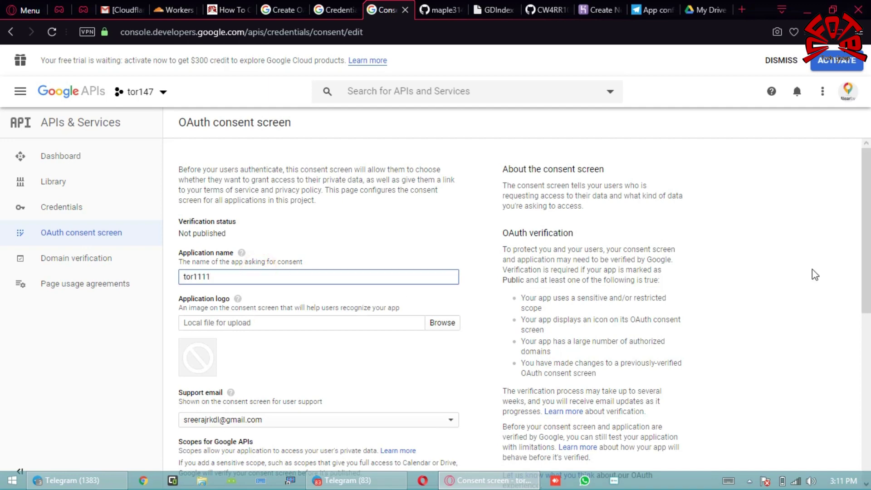
pyautogui.scroll(-8, 5, 247)
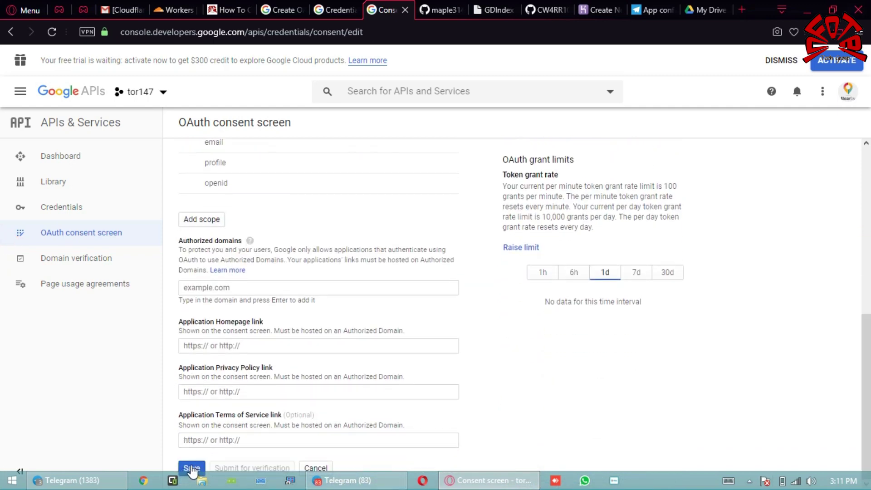
pyautogui.click(192, 469)
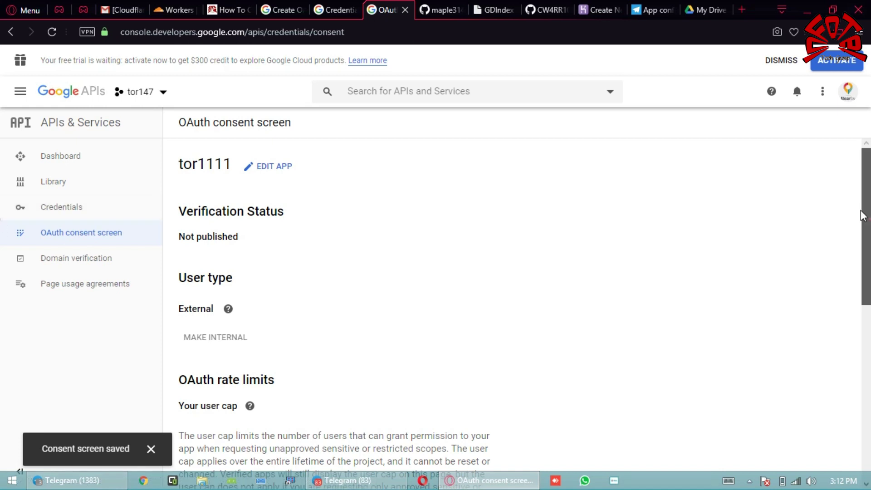
pyautogui.click(58, 212)
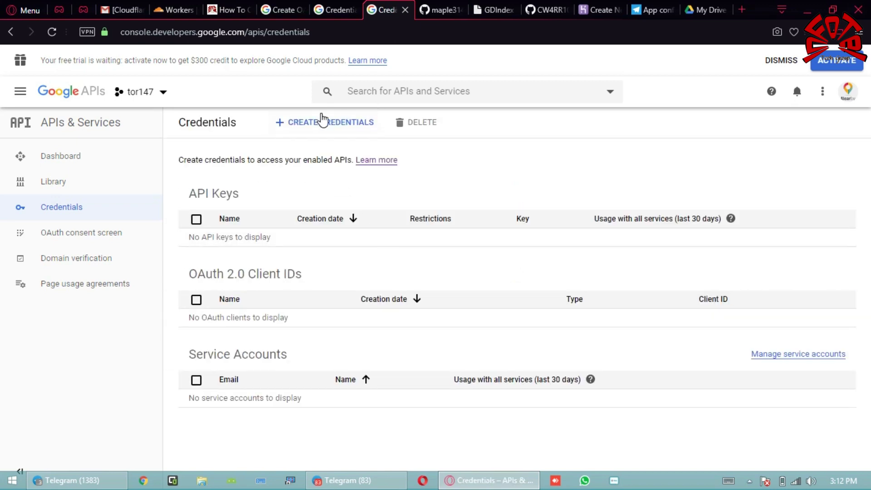
# Step: Create an OAuth client ID with application type Other
pyautogui.click(317, 130)
pyautogui.click(356, 193)
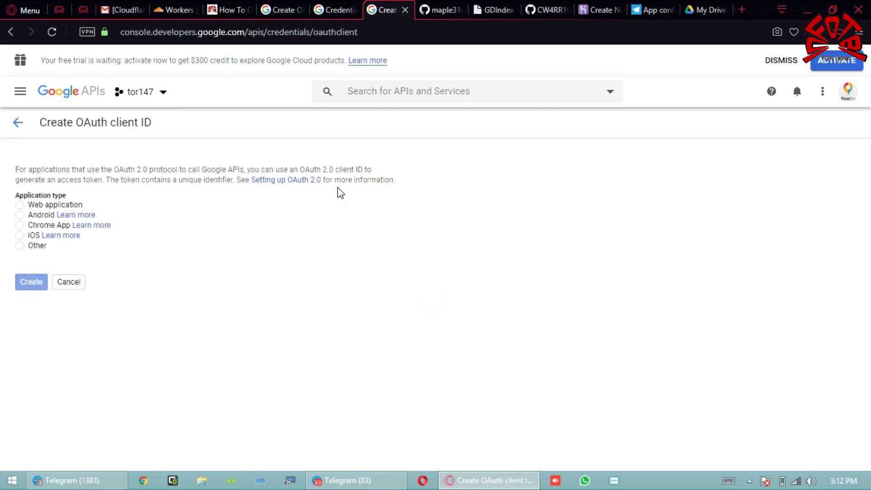
pyautogui.click(20, 248)
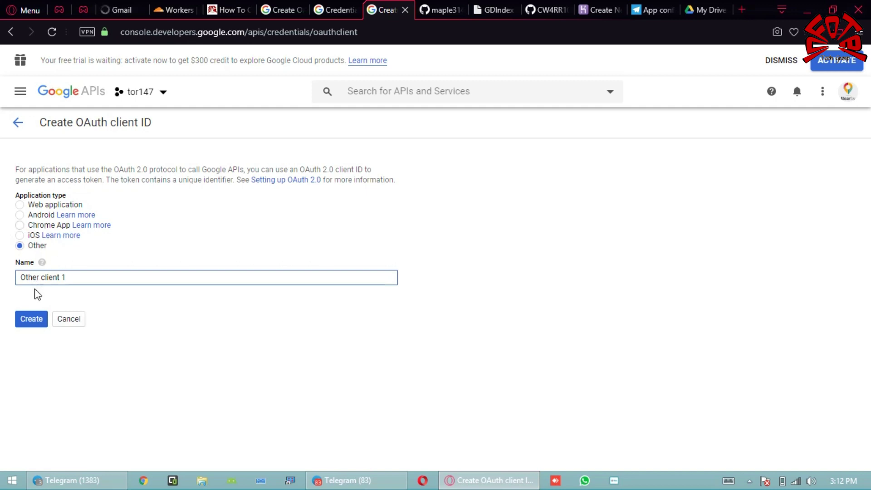
pyautogui.click(31, 325)
pyautogui.click(30, 324)
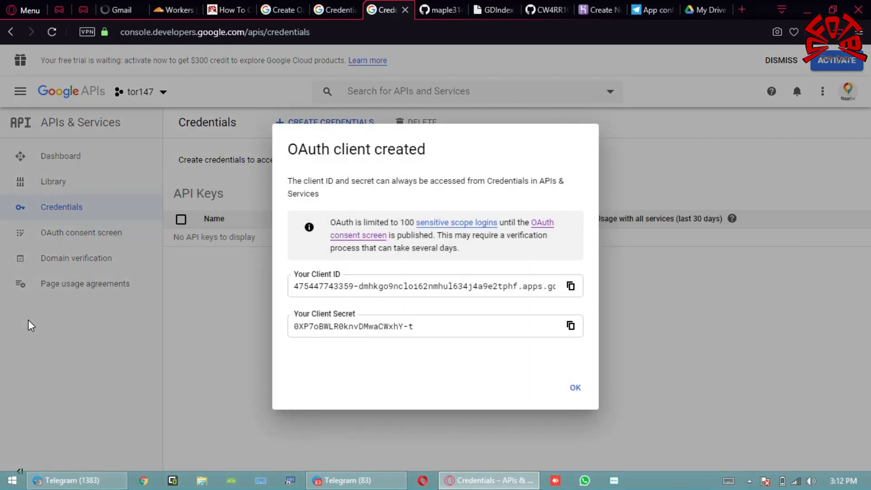
# Step: Copy the new client ID, close the duplicate create-client tab, and return to the tutorial
pyautogui.click(570, 289)
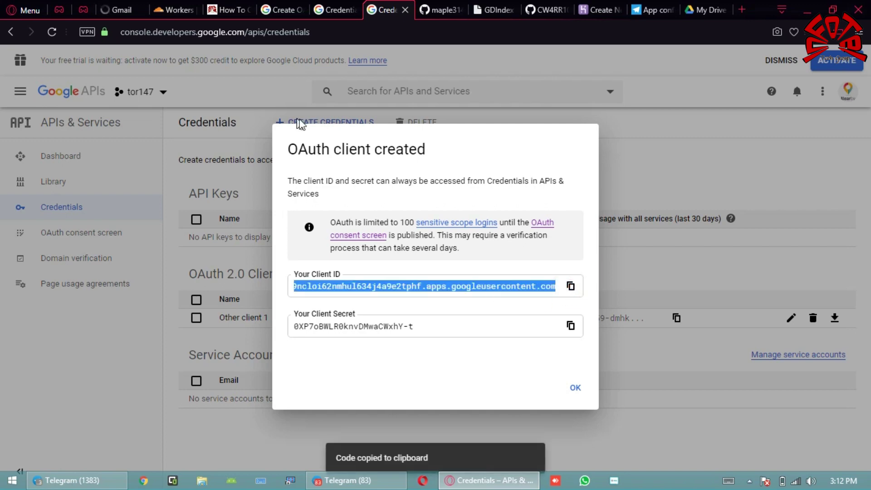
pyautogui.click(284, 10)
pyautogui.click(334, 10)
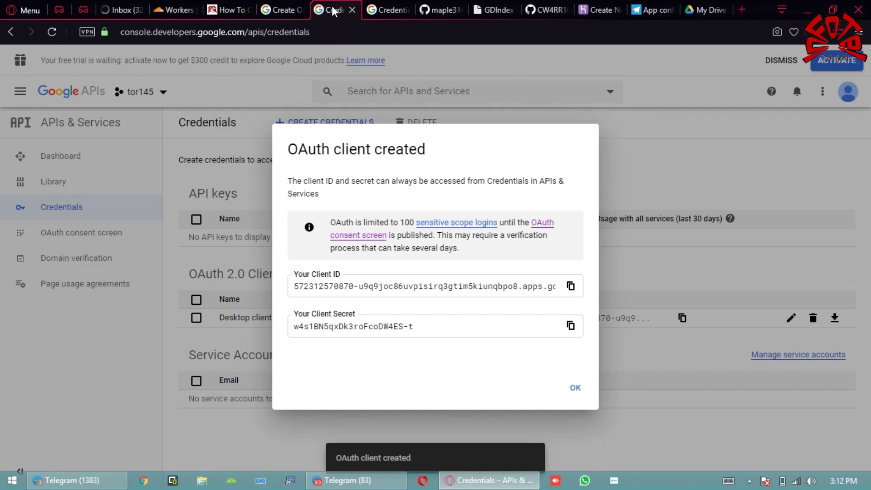
pyautogui.click(287, 10)
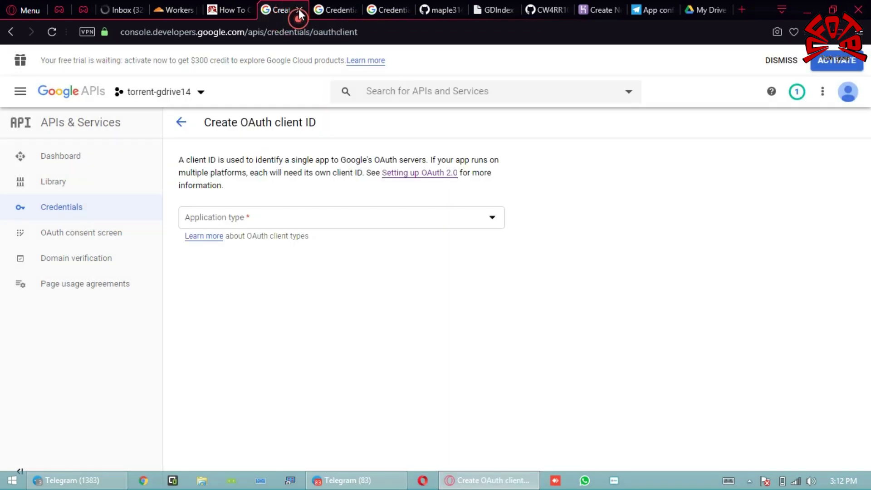
pyautogui.click(298, 9)
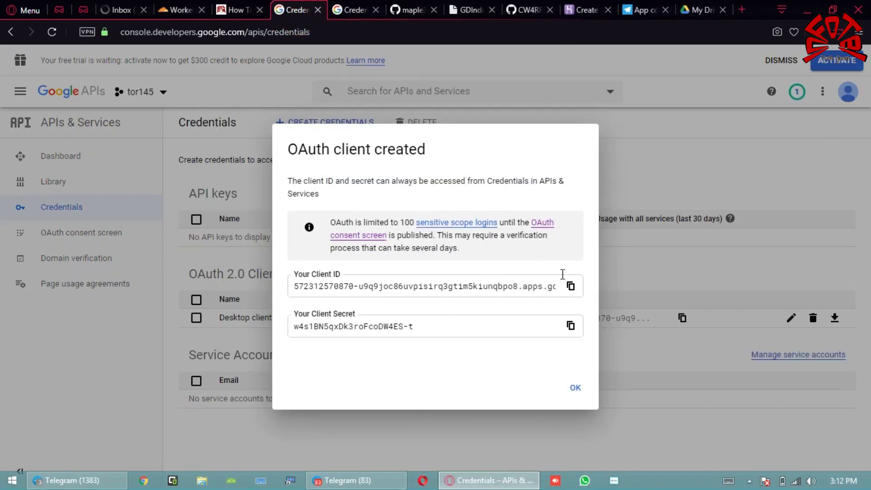
pyautogui.click(571, 287)
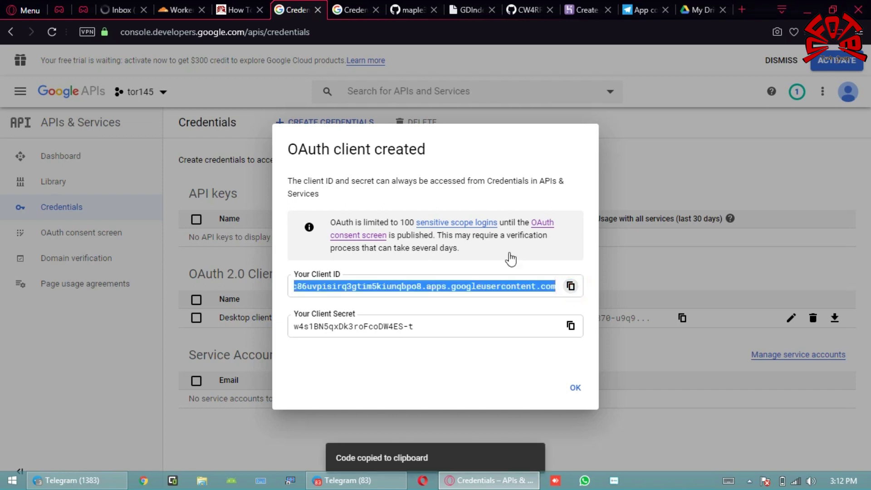
pyautogui.click(237, 7)
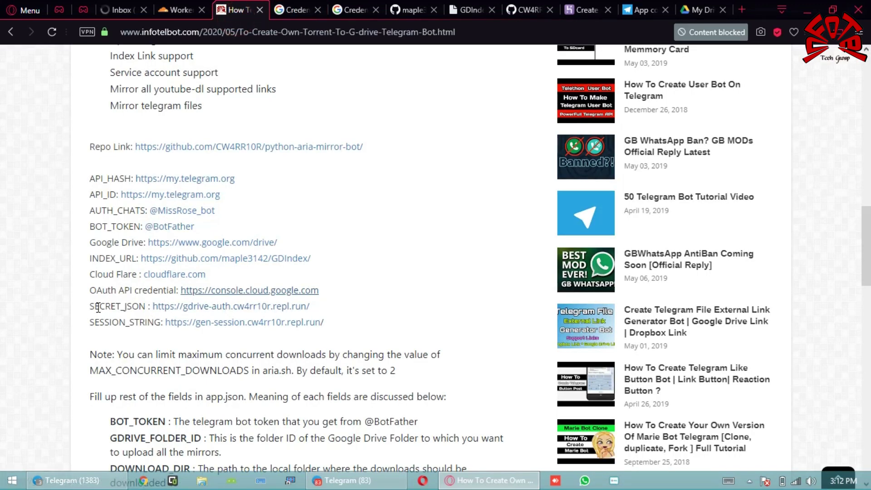
# Step: Open the gdrive-auth link beside SECRET_JSON in a new tab and switch to it
pyautogui.moveTo(90, 307); pyautogui.dragTo(145, 308)
pyautogui.click(144, 307)
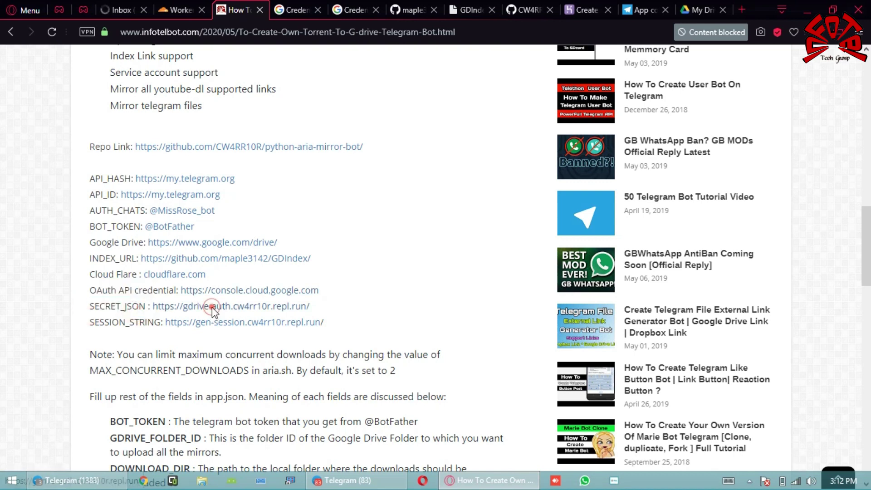
pyautogui.rightClick(211, 307)
pyautogui.click(242, 315)
pyautogui.click(281, 10)
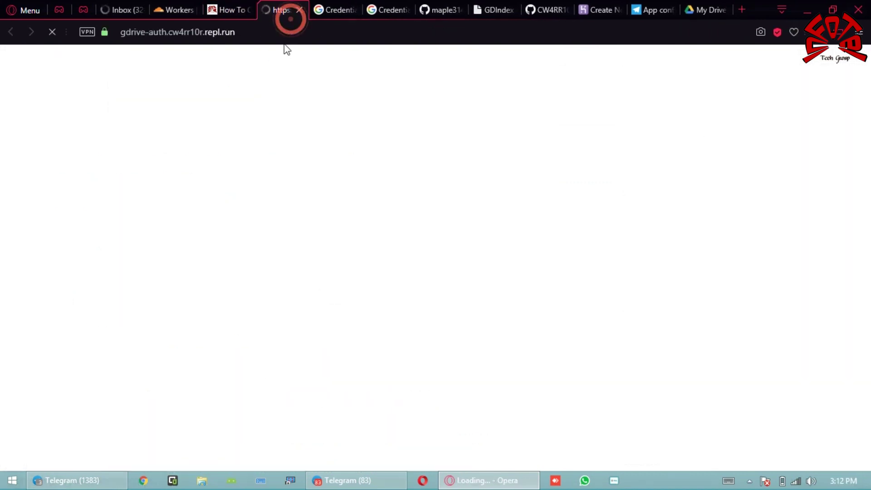
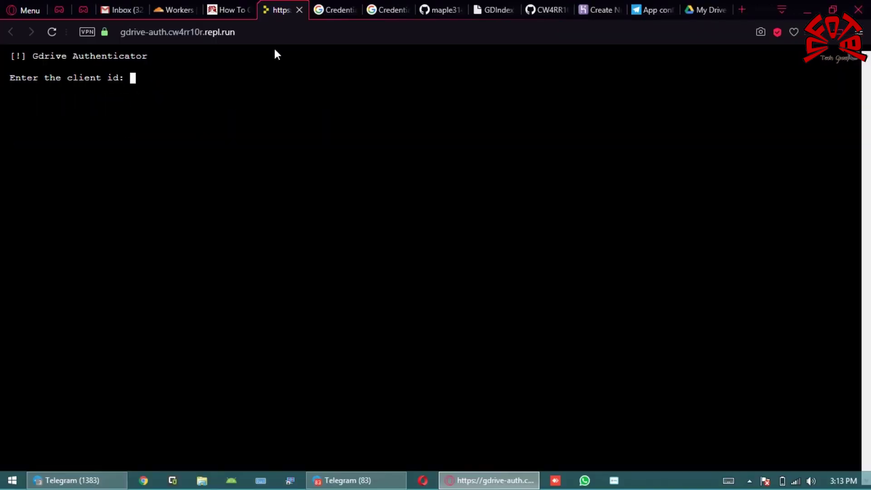
# Step: Paste the OAuth client ID from the credentials page at the authenticator prompt and submit it
pyautogui.click(338, 9)
pyautogui.click(572, 286)
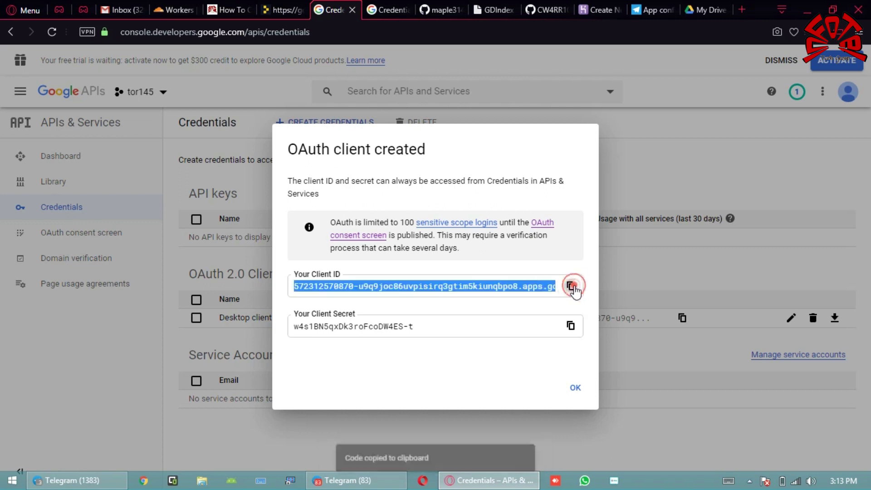
pyautogui.click(275, 9)
pyautogui.rightClick(146, 80)
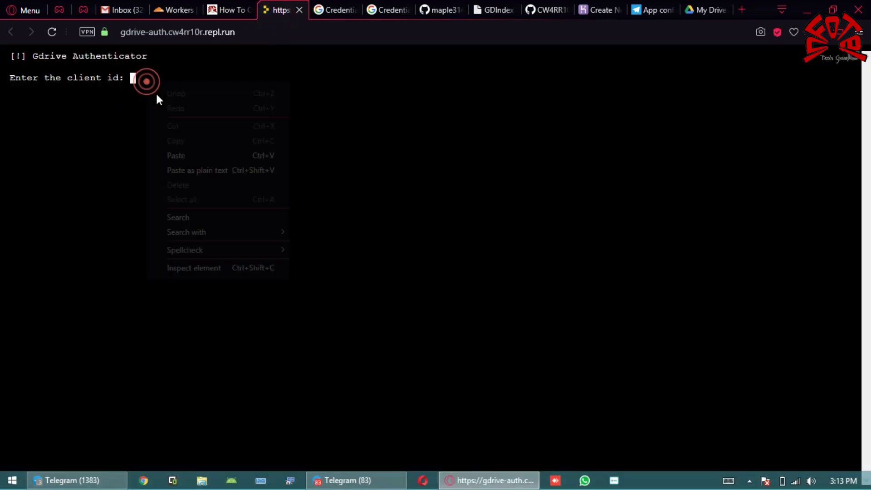
pyautogui.click(173, 155)
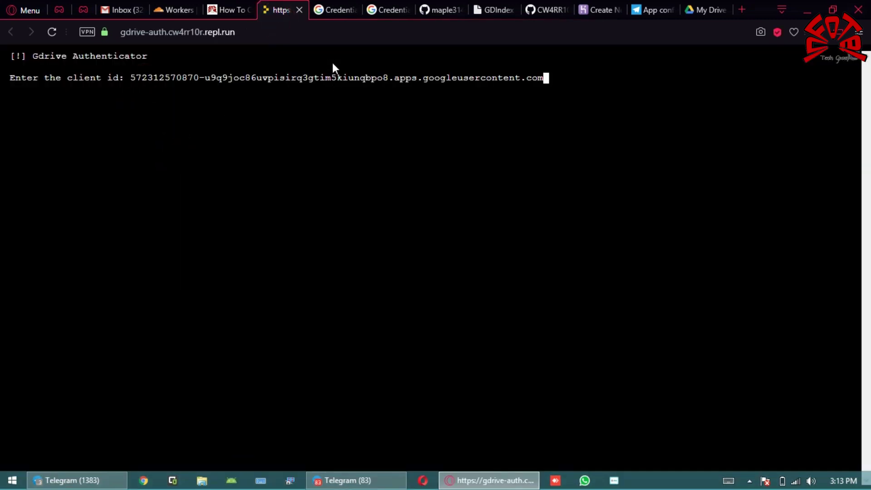
pyautogui.press('Return')
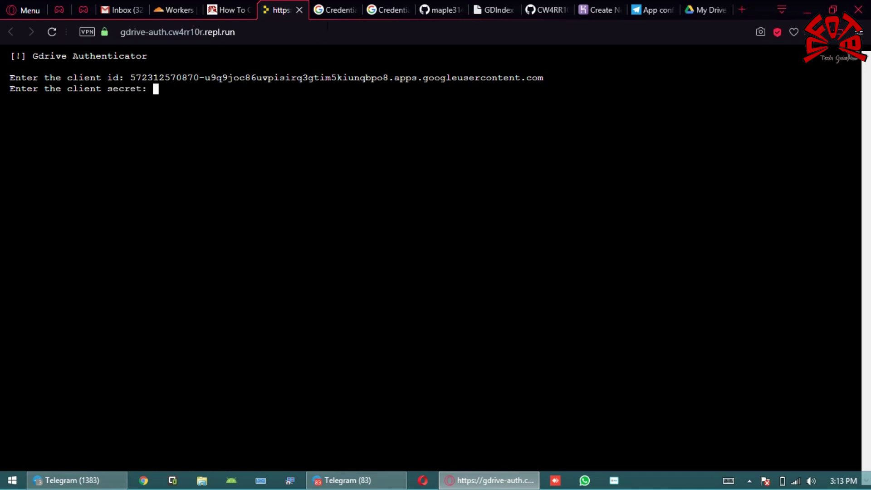
# Step: Paste the client secret at the next prompt, submit it, and follow the printed authorization link
pyautogui.click(329, 13)
pyautogui.click(571, 325)
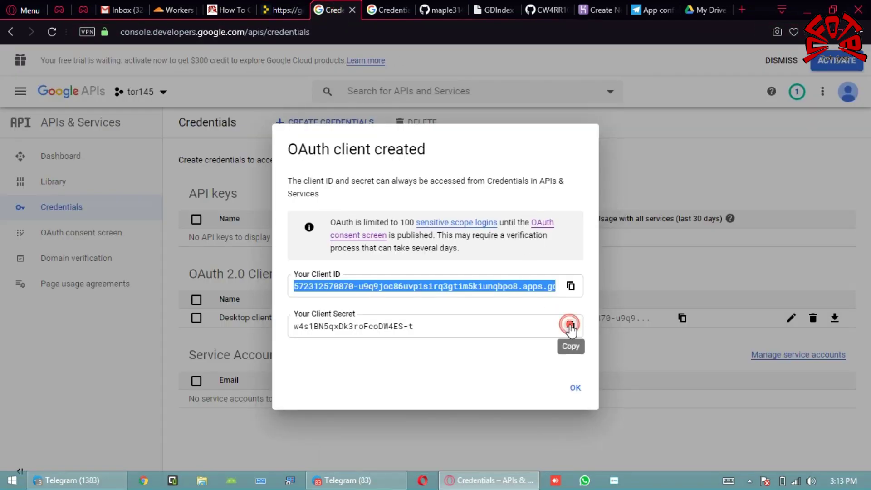
pyautogui.click(286, 10)
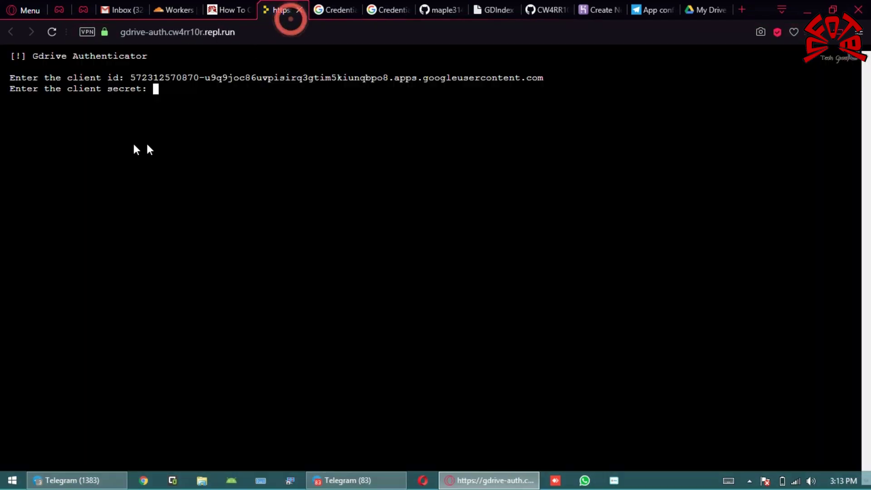
pyautogui.rightClick(147, 89)
pyautogui.click(198, 163)
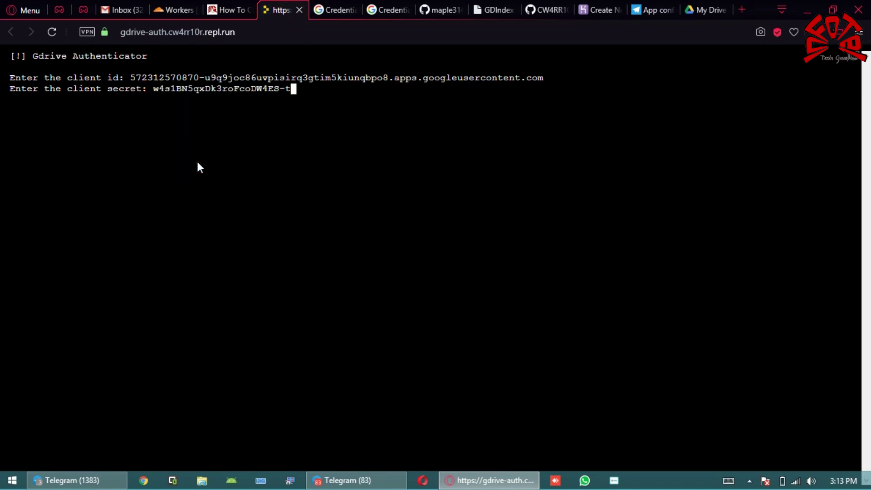
pyautogui.press('Return')
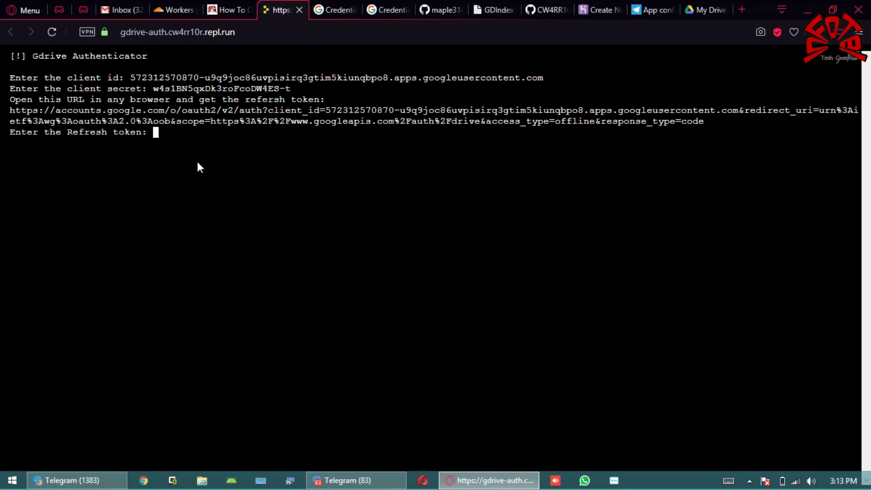
pyautogui.click(171, 121)
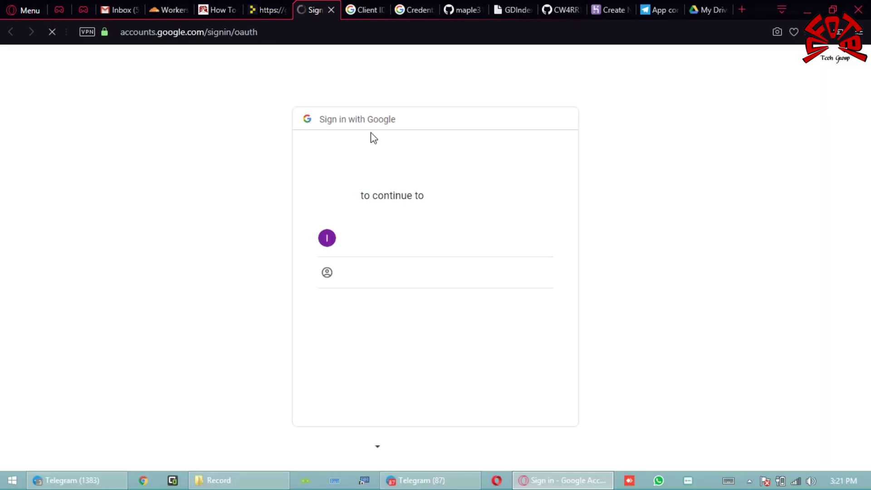
# Step: Choose the Google account and proceed past the warning to the unverified Youtube Uploader app
pyautogui.click(369, 236)
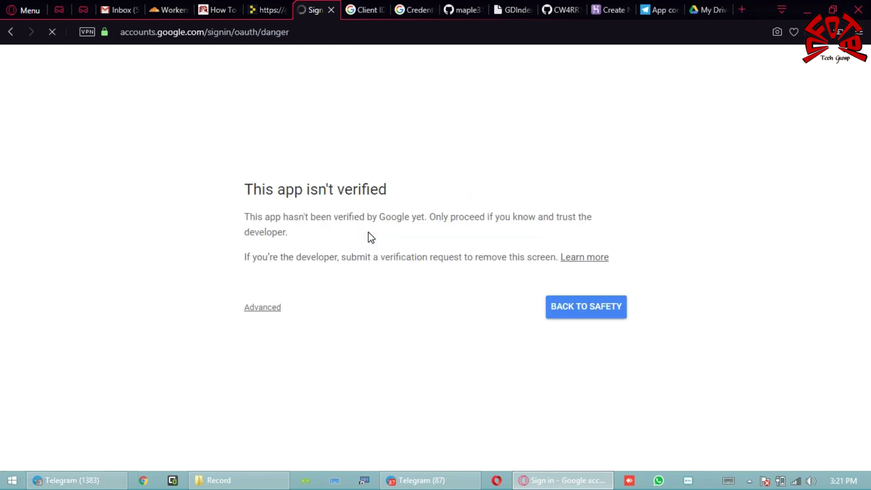
pyautogui.click(273, 307)
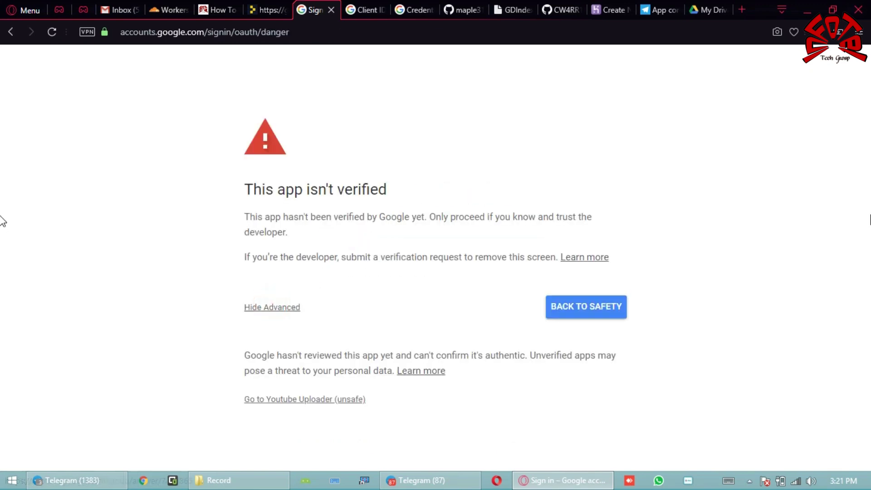
pyautogui.click(297, 400)
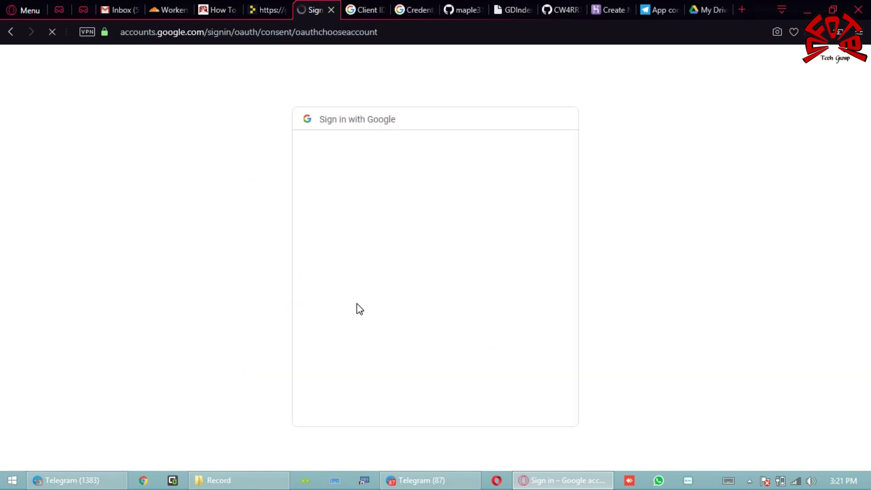
# Step: Allow Youtube Uploader access to Google Drive files and copy the resulting authorization code
pyautogui.click(393, 250)
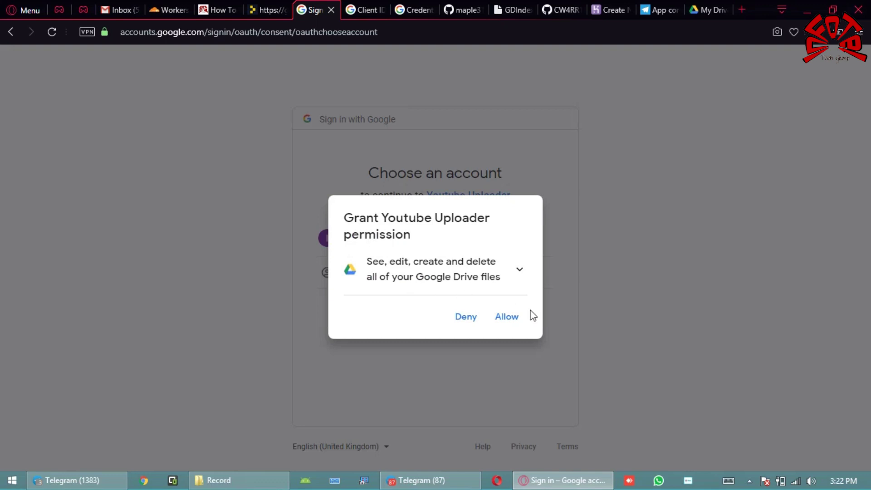
pyautogui.click(508, 317)
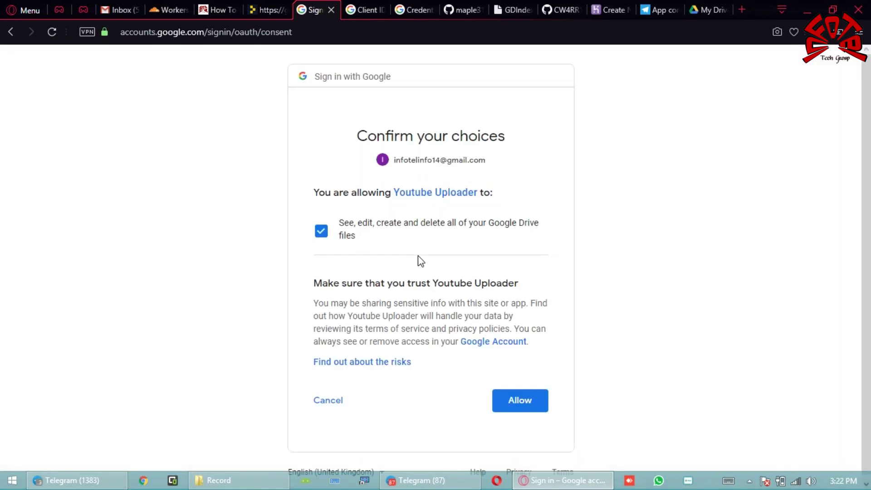
pyautogui.click(524, 405)
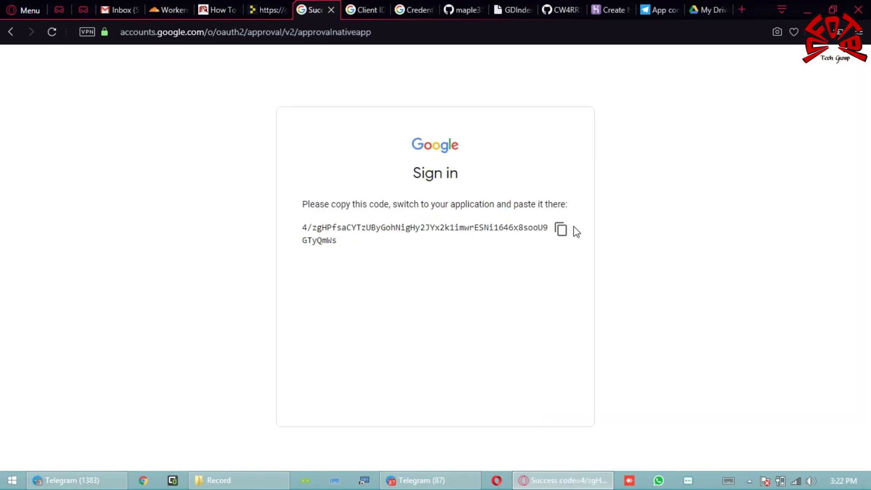
pyautogui.click(561, 229)
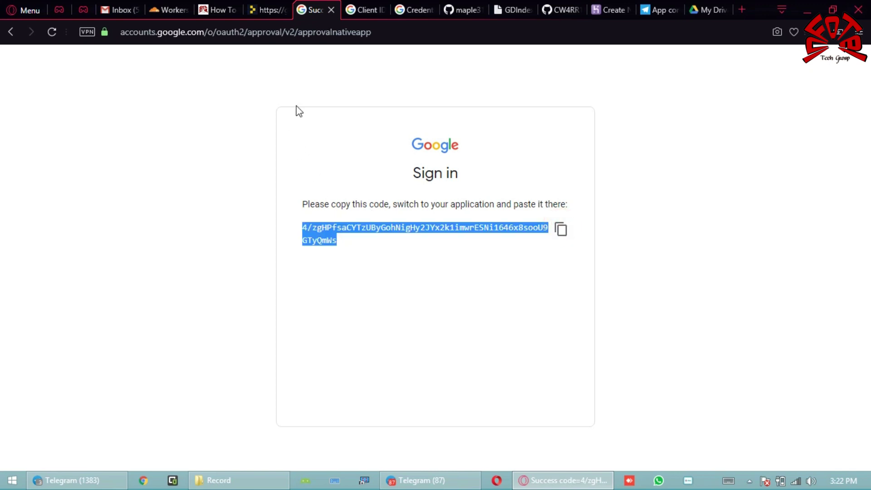
# Step: Paste the copied authorization code at the authenticator's refresh token prompt
pyautogui.click(258, 11)
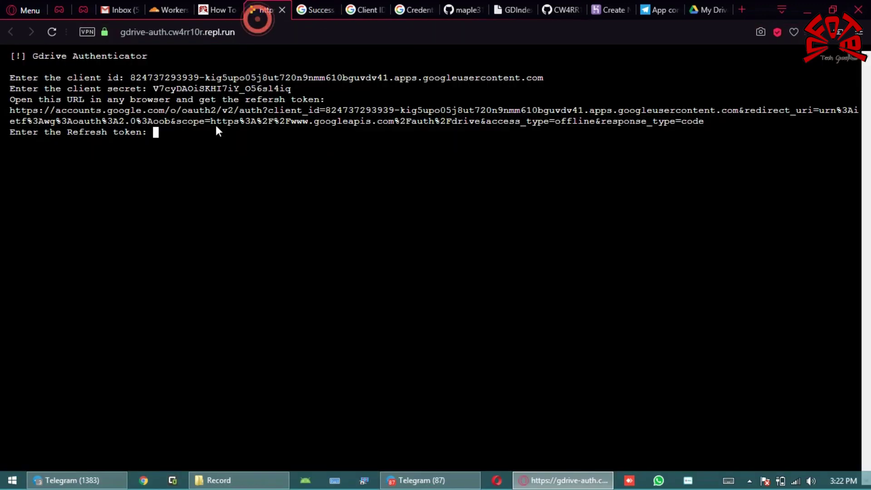
pyautogui.rightClick(169, 130)
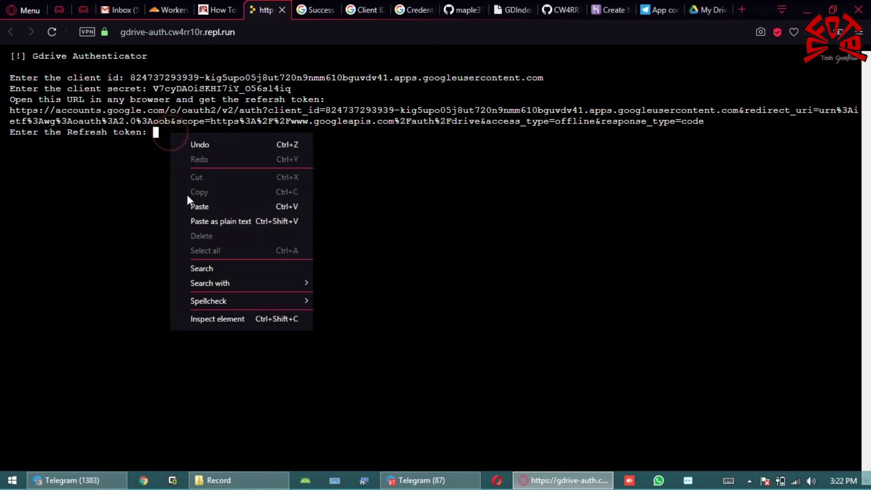
pyautogui.click(190, 199)
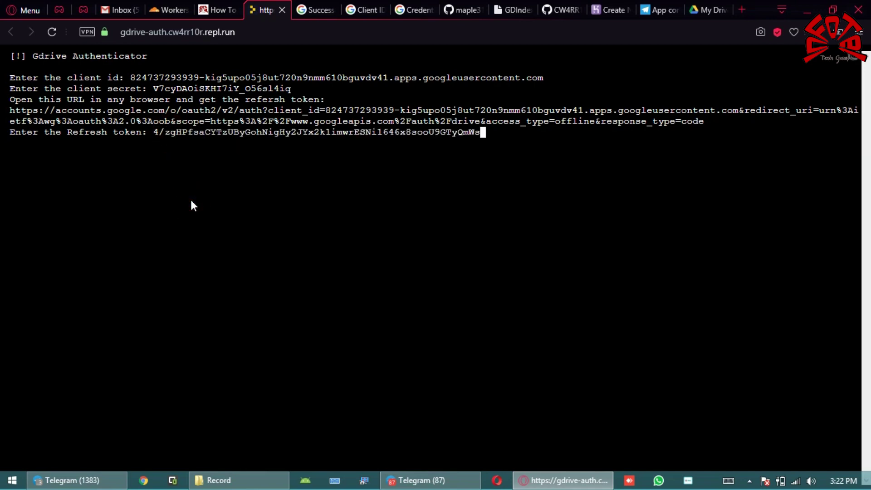
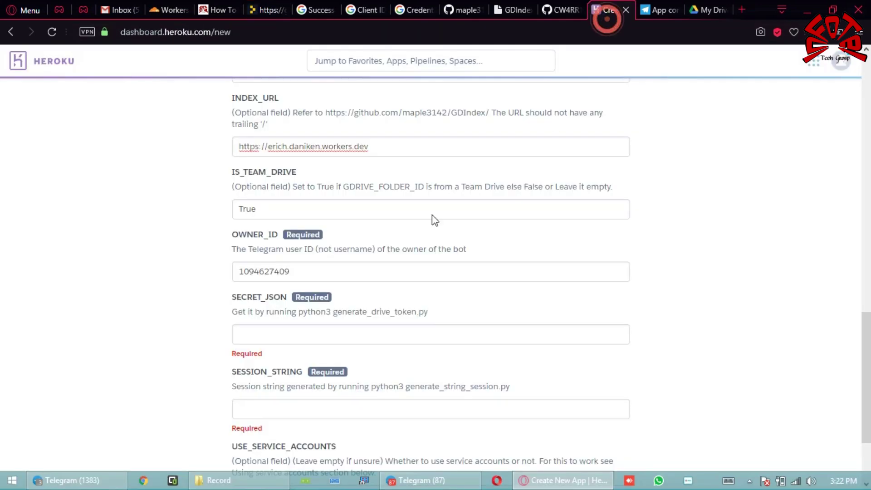
# Step: Paste the generated Drive token JSON into the SECRET_JSON config var field
pyautogui.click(241, 334)
pyautogui.rightClick(242, 332)
pyautogui.click(279, 208)
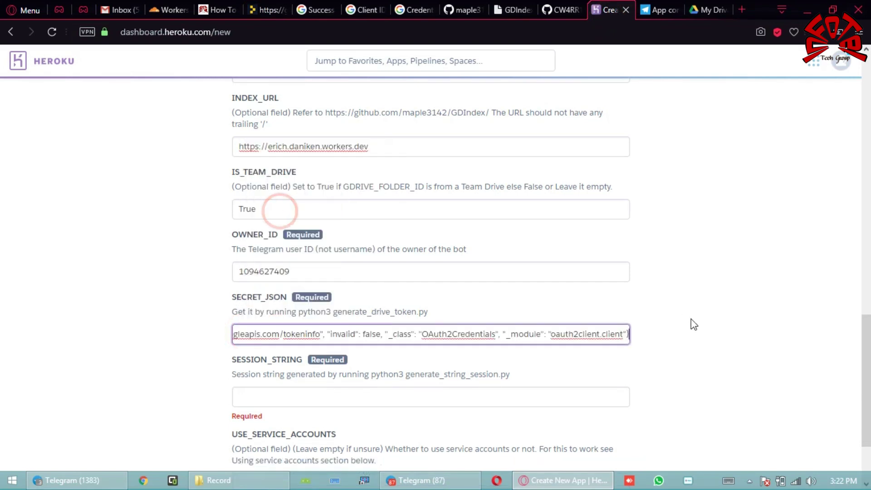
pyautogui.click(696, 320)
# Step: Place the caret in the SESSION_STRING field, then return to the infotelbot tutorial tab
pyautogui.scroll(-3, 696, 320)
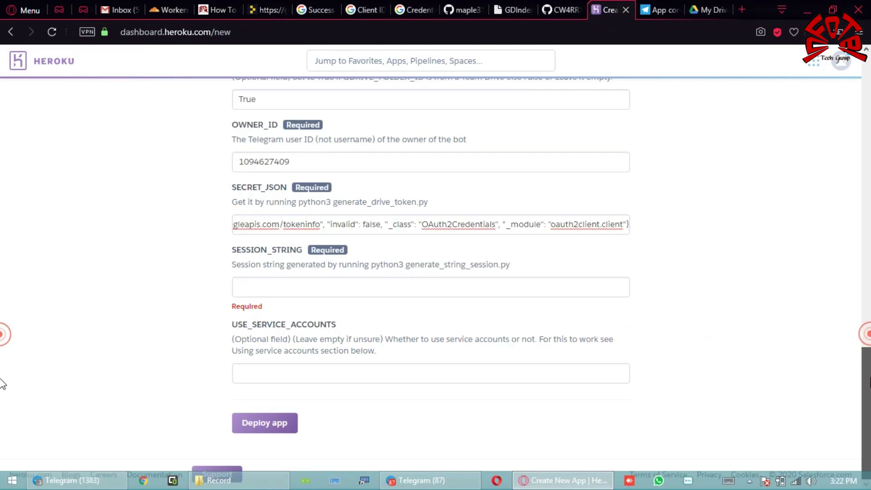
pyautogui.doubleClick(233, 252)
pyautogui.click(268, 249)
pyautogui.click(269, 291)
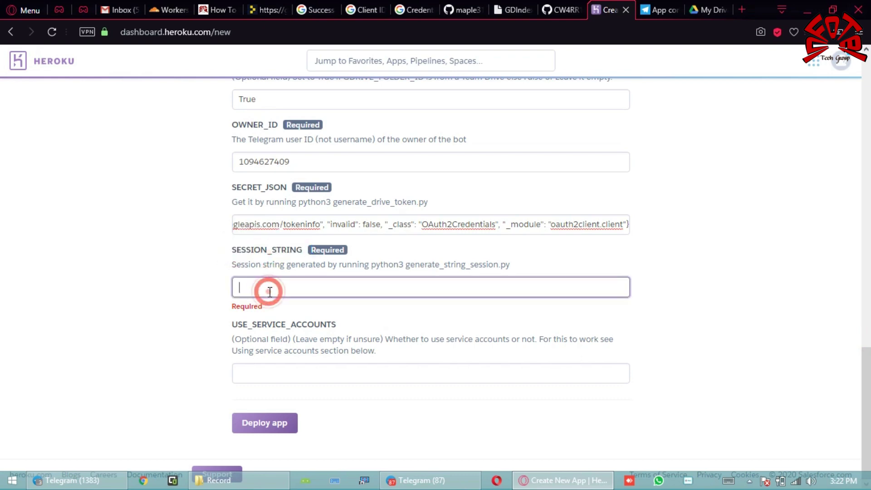
pyautogui.click(219, 10)
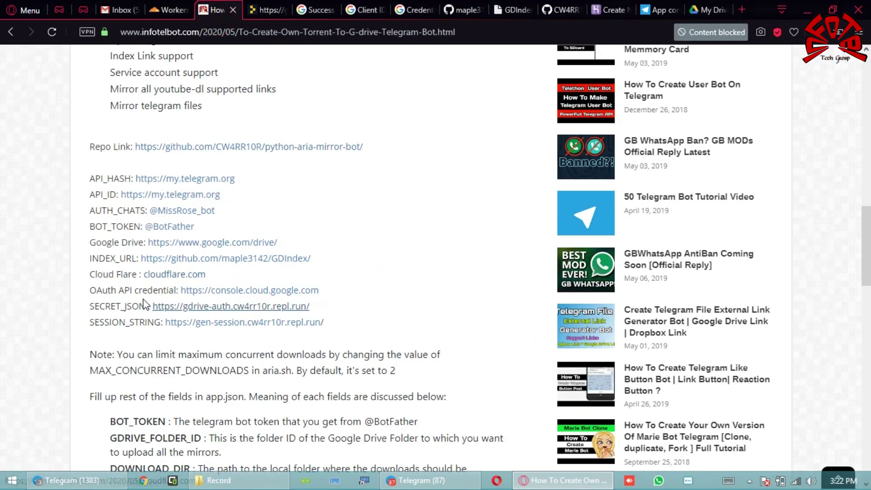
# Step: Open the SESSION_STRING generator link gen-session.cw4rr10r.repl.run in a new browser tab
pyautogui.moveTo(94, 323); pyautogui.dragTo(134, 323)
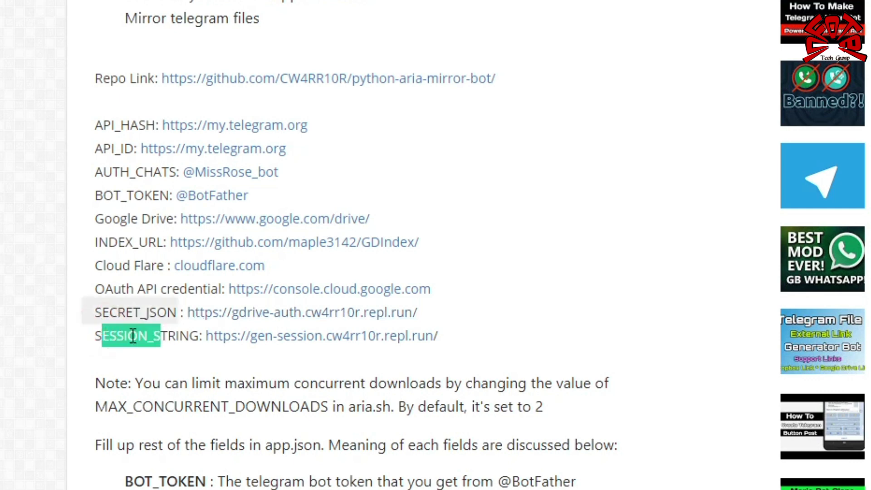
pyautogui.click(131, 335)
pyautogui.rightClick(239, 334)
pyautogui.click(286, 343)
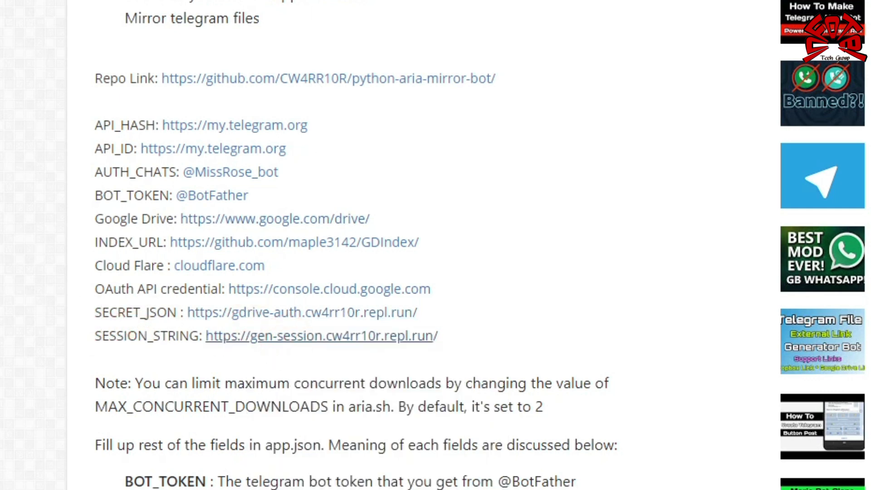
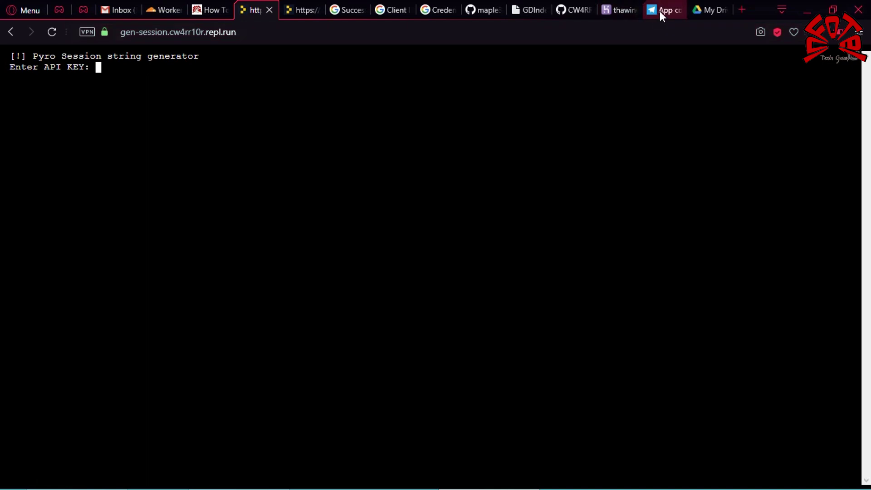
# Step: Copy the App api_id from the Telegram app configuration page and submit it at the API KEY prompt
pyautogui.click(659, 11)
pyautogui.doubleClick(395, 132)
pyautogui.click(402, 116)
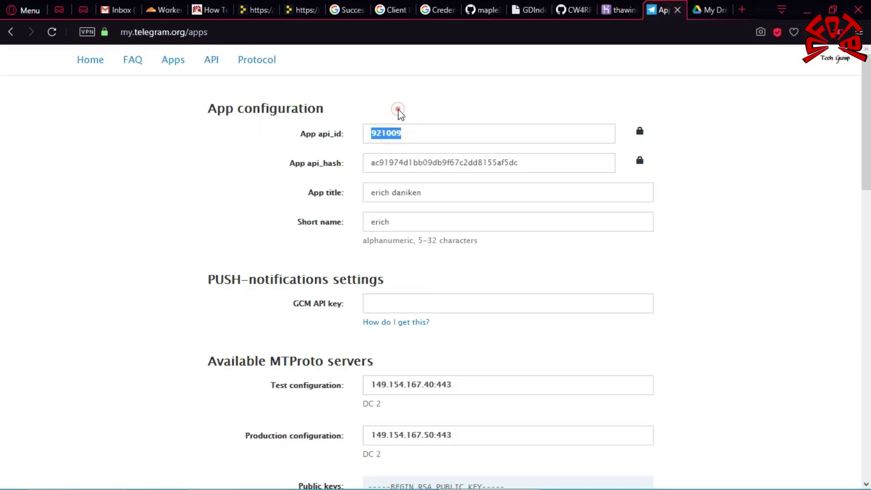
pyautogui.click(250, 9)
pyautogui.click(148, 95)
pyautogui.rightClick(148, 95)
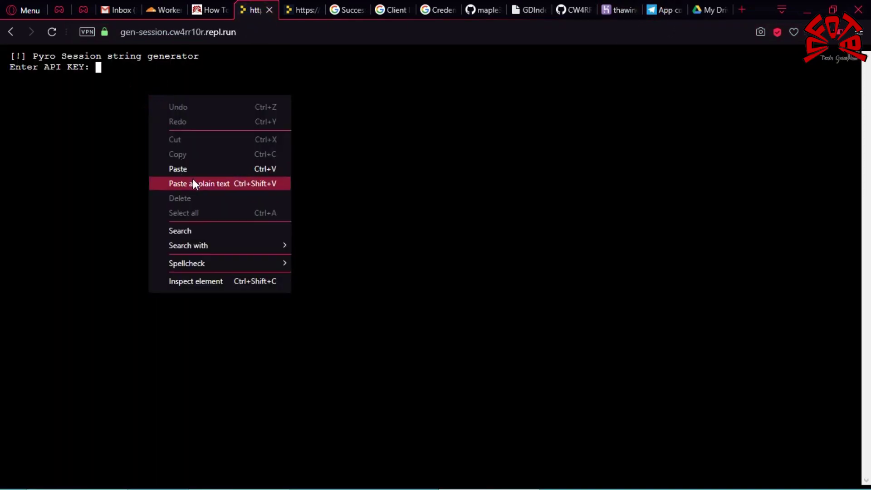
pyautogui.click(193, 171)
pyautogui.press('Return')
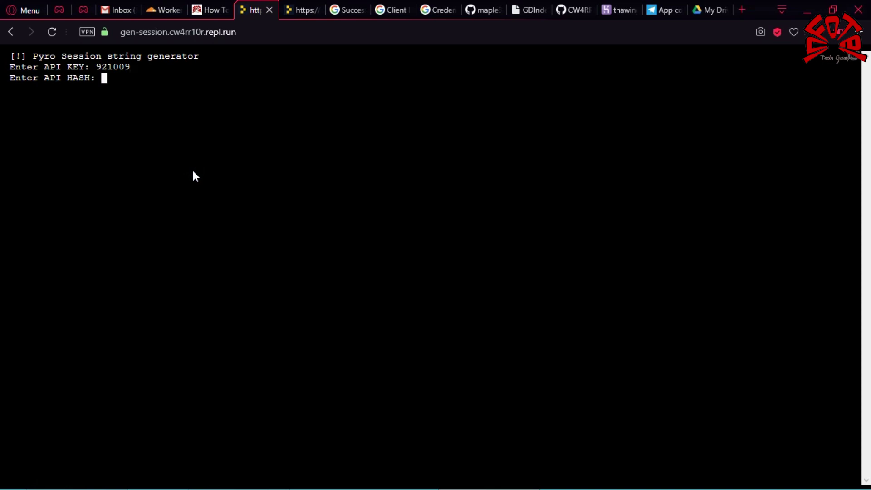
# Step: Copy the App api_hash and paste it at the generator's hash prompt, then submit
pyautogui.click(670, 13)
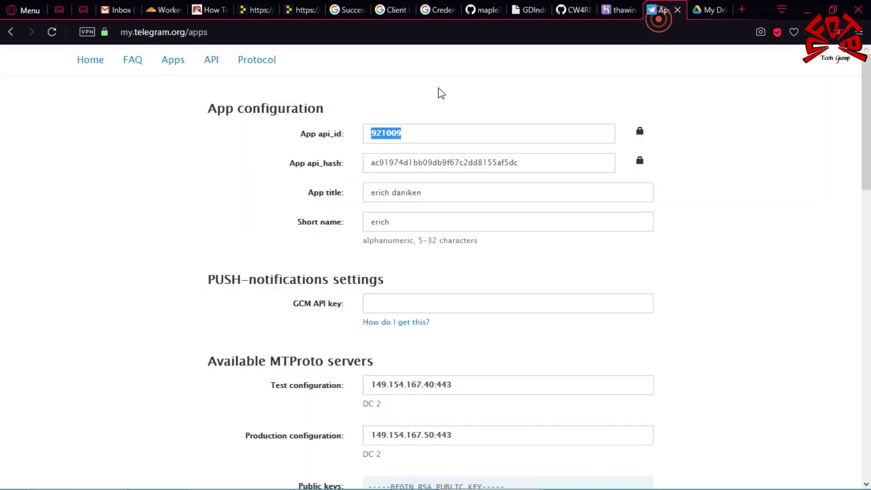
pyautogui.doubleClick(376, 162)
pyautogui.click(456, 147)
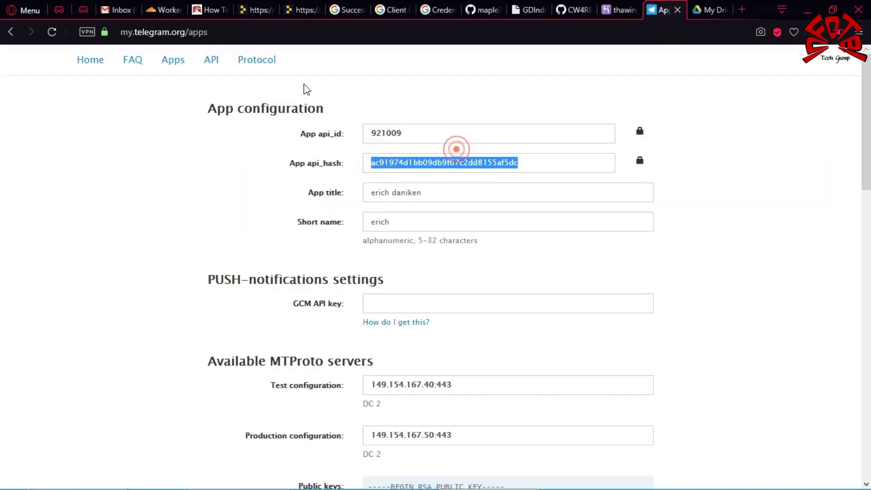
pyautogui.click(253, 10)
pyautogui.rightClick(176, 78)
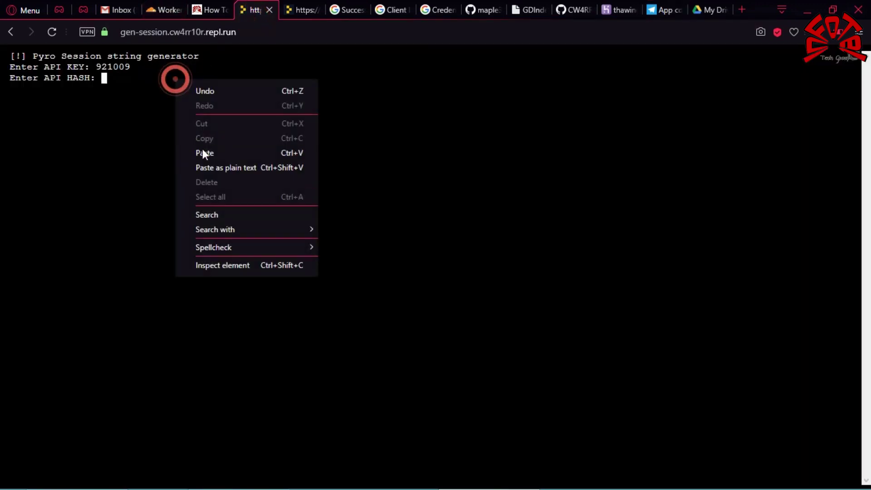
pyautogui.click(214, 156)
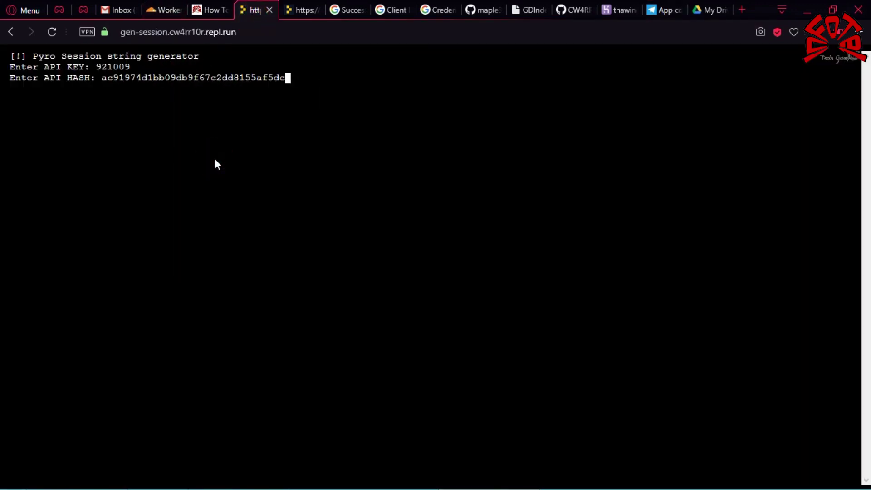
pyautogui.press('Return')
# Step: Copy the account's phone number from Telegram Desktop's Settings profile info page
pyautogui.click(93, 479)
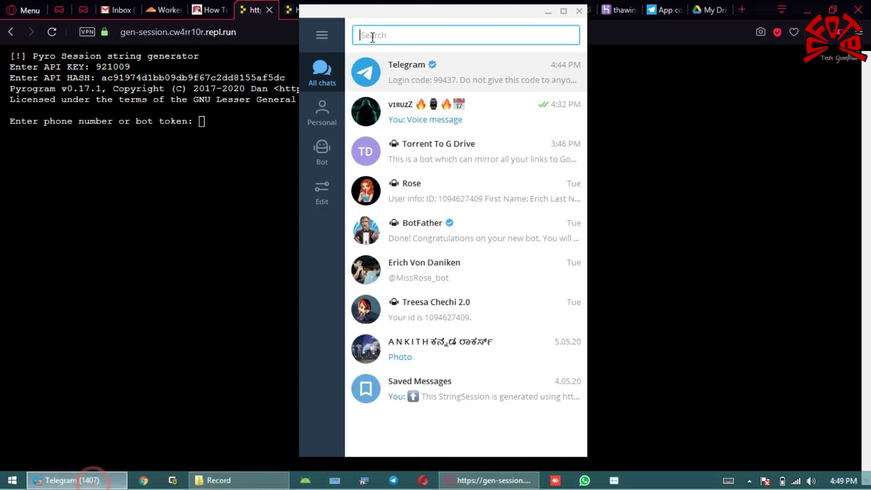
pyautogui.click(322, 35)
pyautogui.click(358, 238)
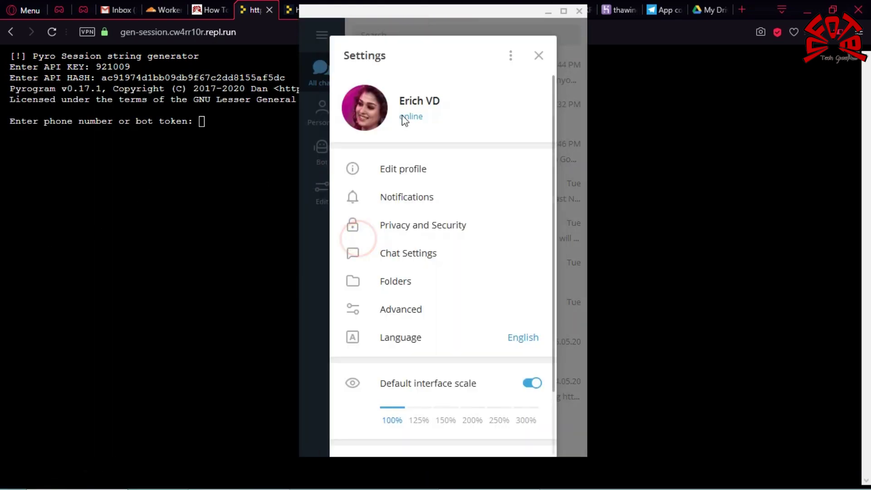
pyautogui.click(401, 174)
pyautogui.rightClick(386, 264)
pyautogui.click(412, 279)
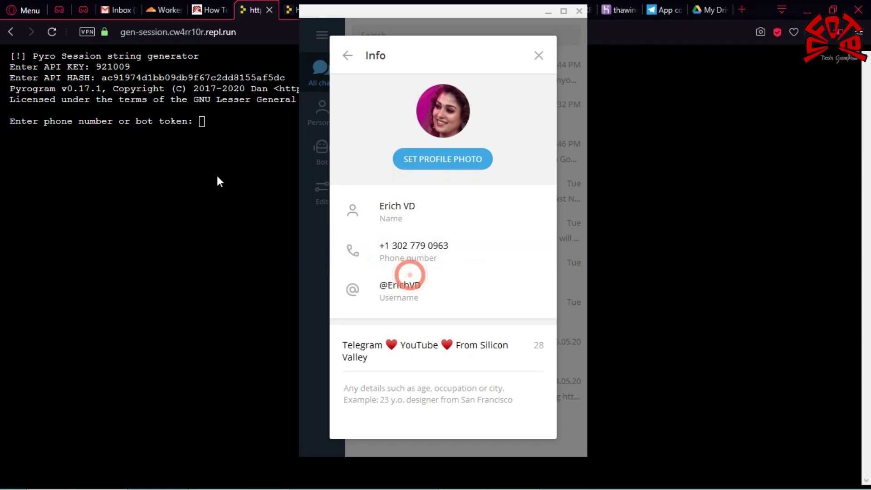
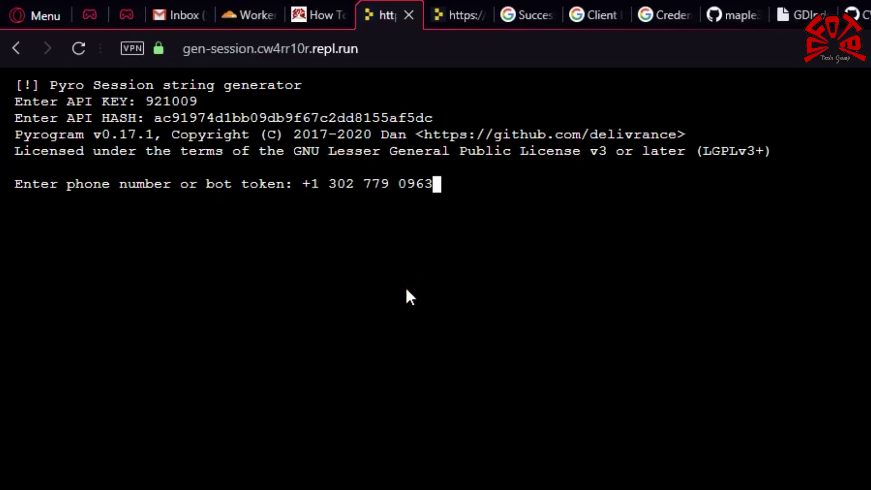
# Step: Submit the Telegram account's phone number and confirm it with 'y' in the session generator
pyautogui.press('Return')
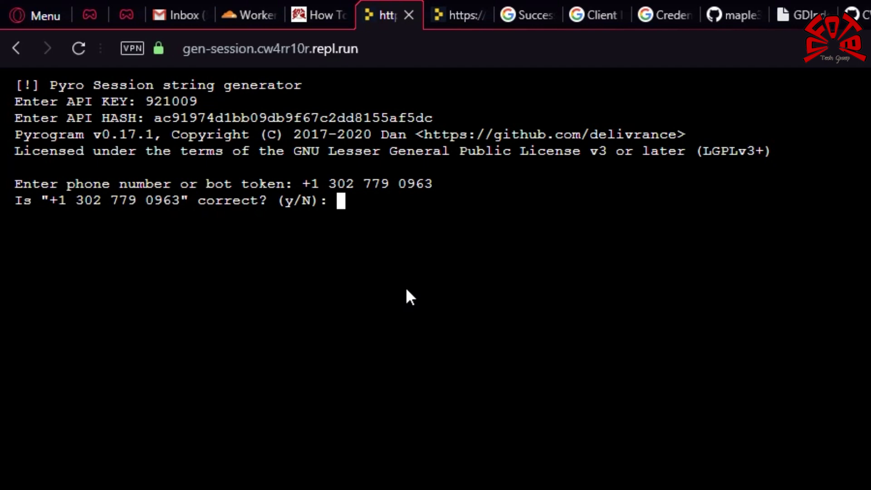
pyautogui.write('y')
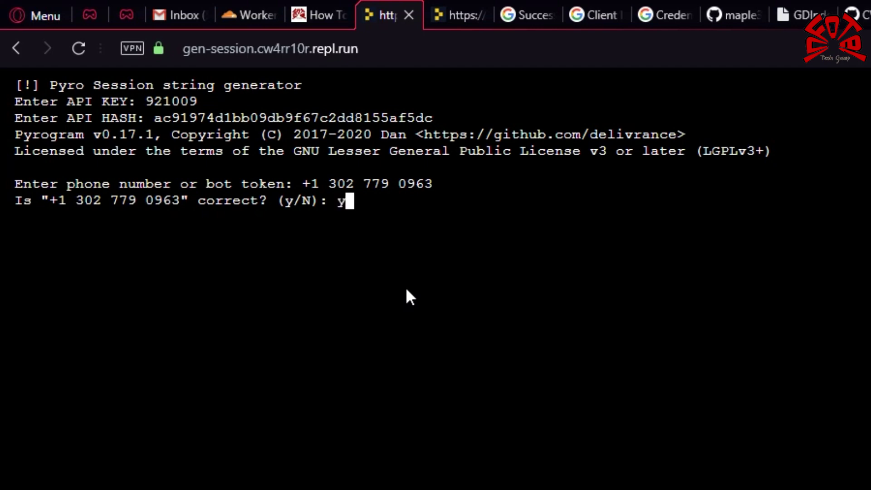
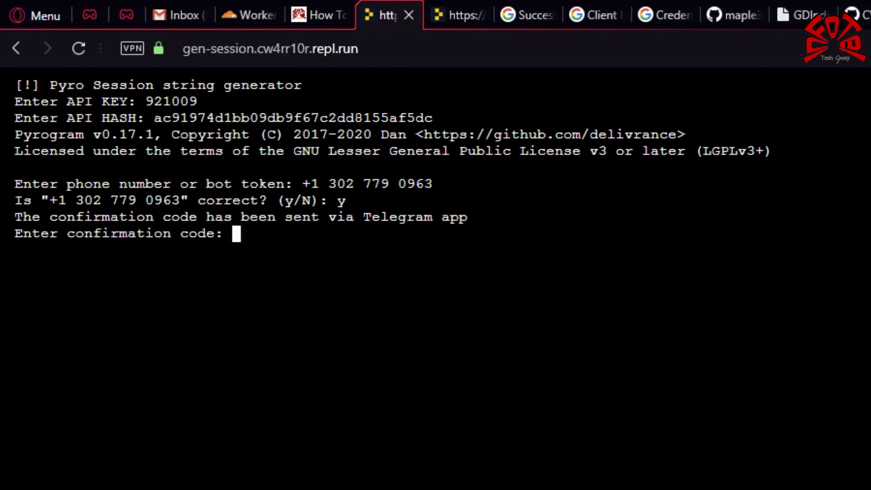
# Step: Bring up Telegram Desktop and open the Telegram service-notifications chat
pyautogui.click(116, 475)
pyautogui.click(528, 62)
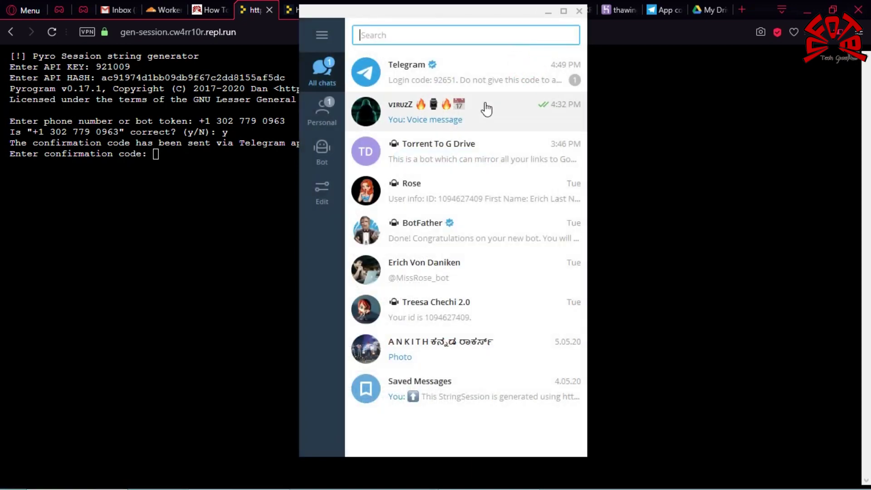
pyautogui.click(483, 105)
pyautogui.click(368, 36)
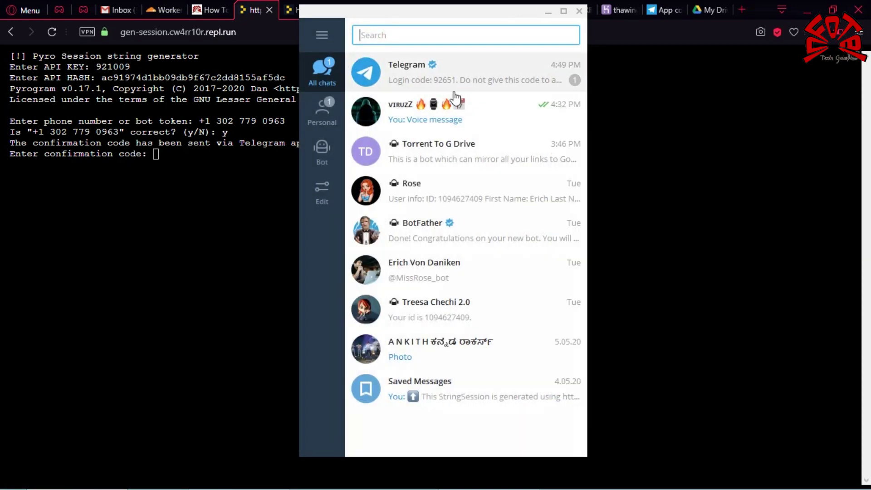
pyautogui.click(440, 70)
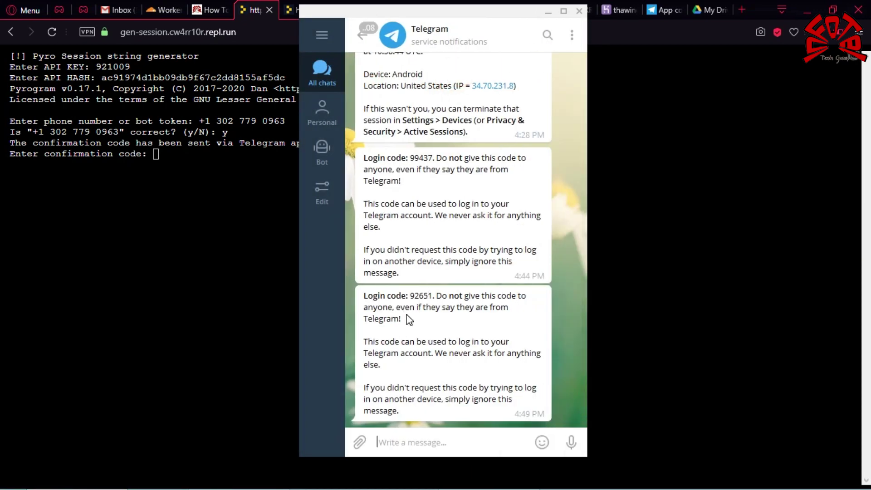
# Step: Copy the newest login code number and paste it into the terminal's confirmation prompt
pyautogui.tripleClick(422, 291)
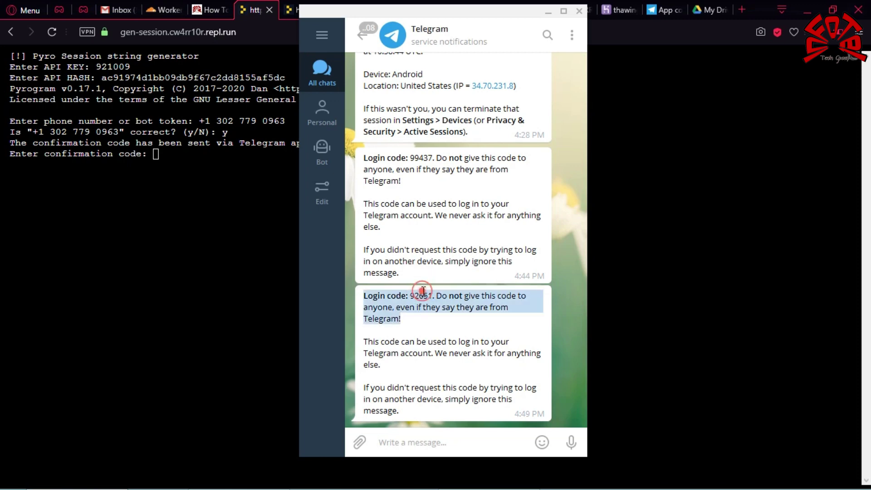
pyautogui.click(422, 291)
pyautogui.doubleClick(422, 295)
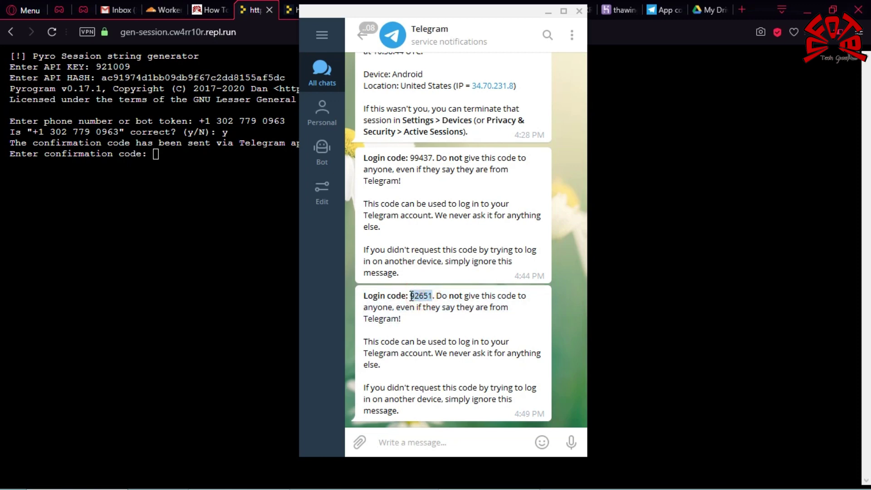
pyautogui.rightClick(413, 296)
pyautogui.click(426, 312)
pyautogui.click(204, 170)
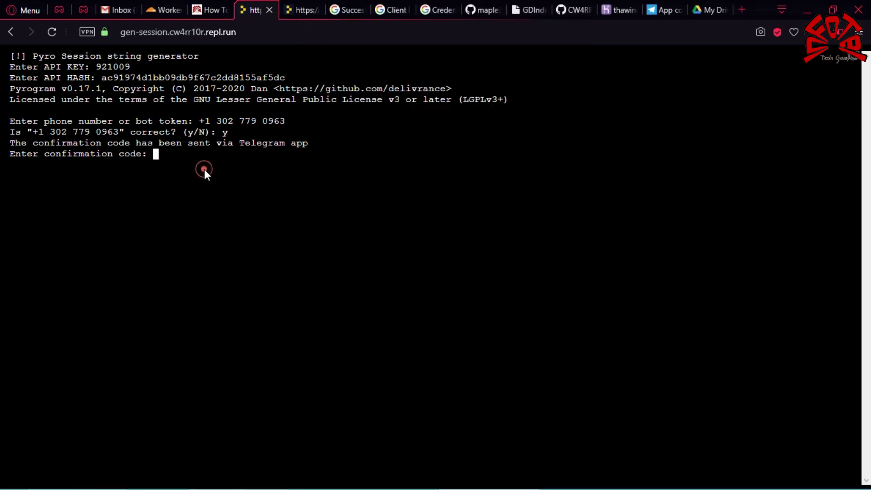
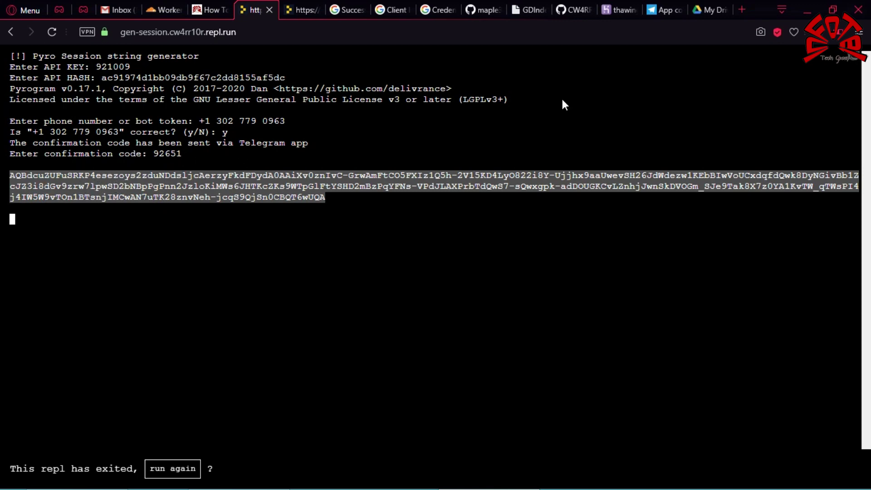
# Step: Paste the generated Pyrogram session string into the SESSION_STRING field and deploy the app
pyautogui.click(613, 14)
pyautogui.rightClick(258, 282)
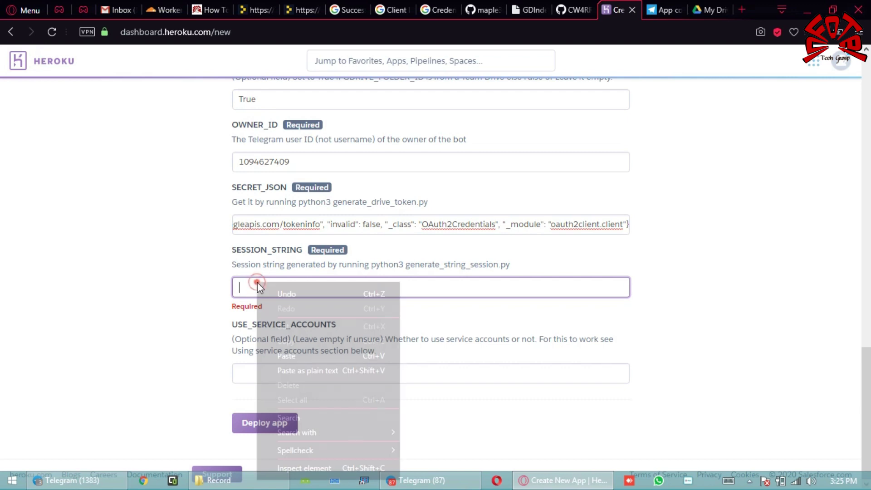
pyautogui.click(282, 352)
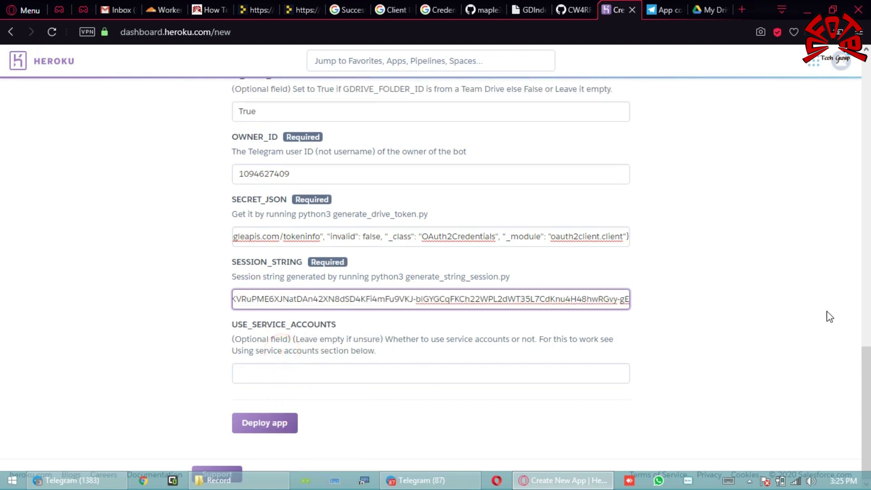
pyautogui.click(283, 426)
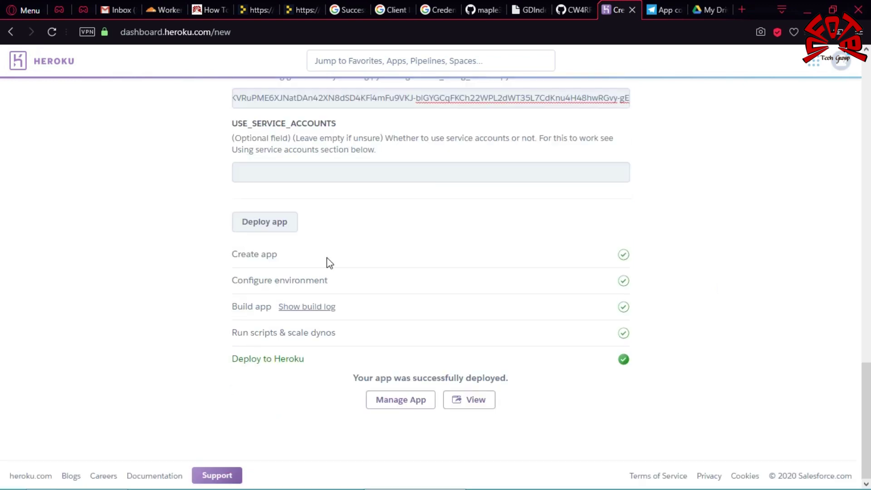
# Step: Switch on the worker dyno under thawing-bastion-56557's Resources, then bring up Telegram
pyautogui.click(404, 409)
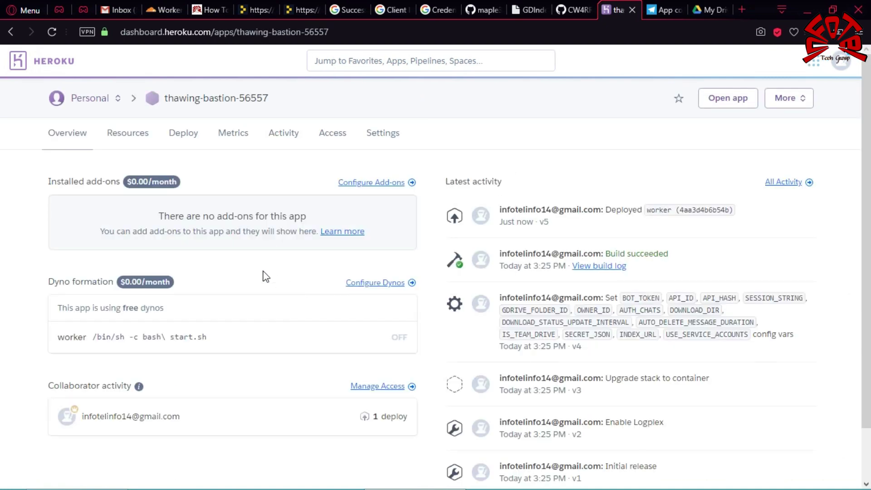
pyautogui.click(132, 142)
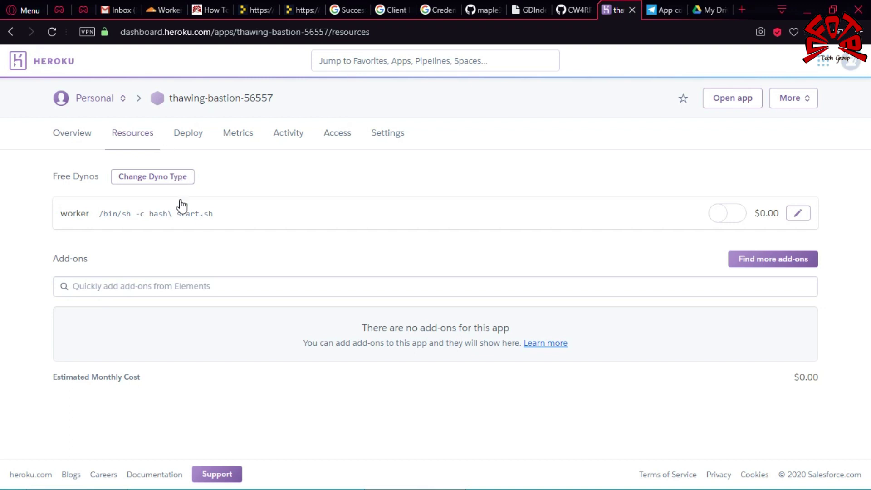
pyautogui.click(799, 213)
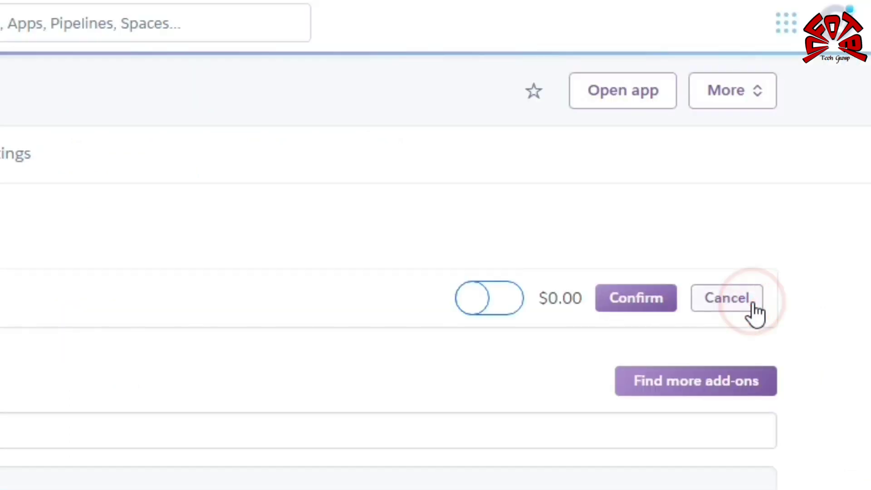
pyautogui.click(489, 296)
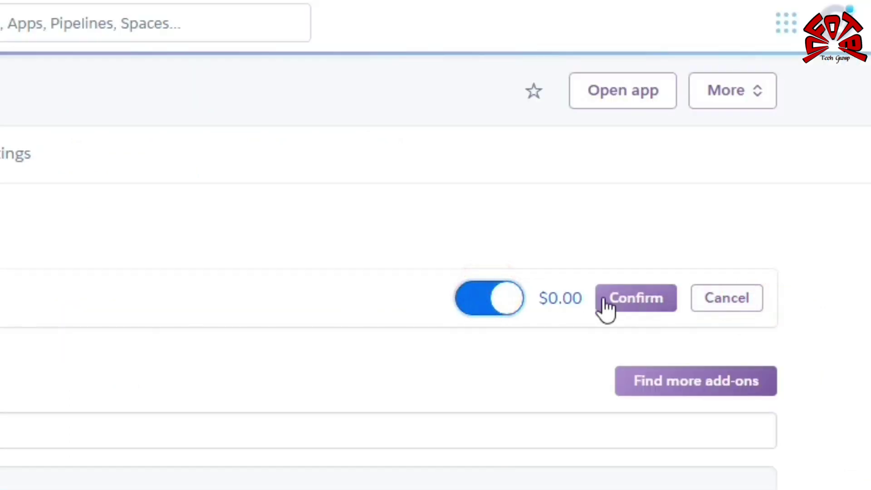
pyautogui.click(641, 298)
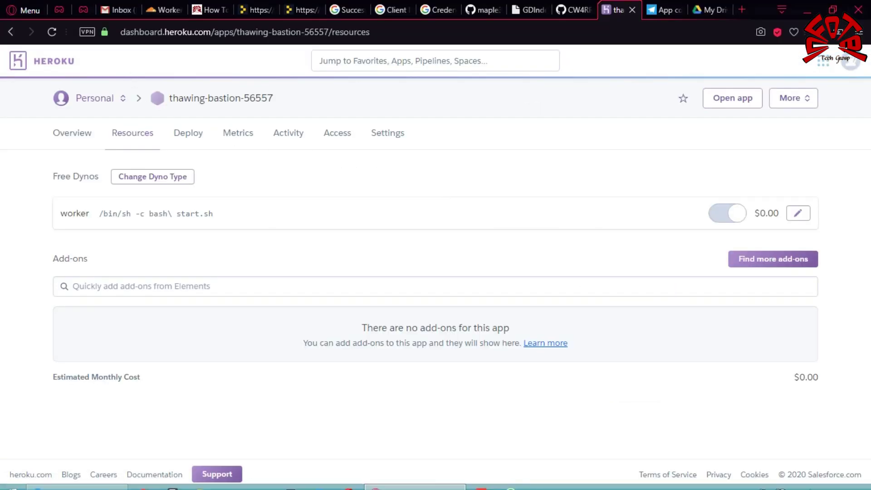
pyautogui.click(73, 479)
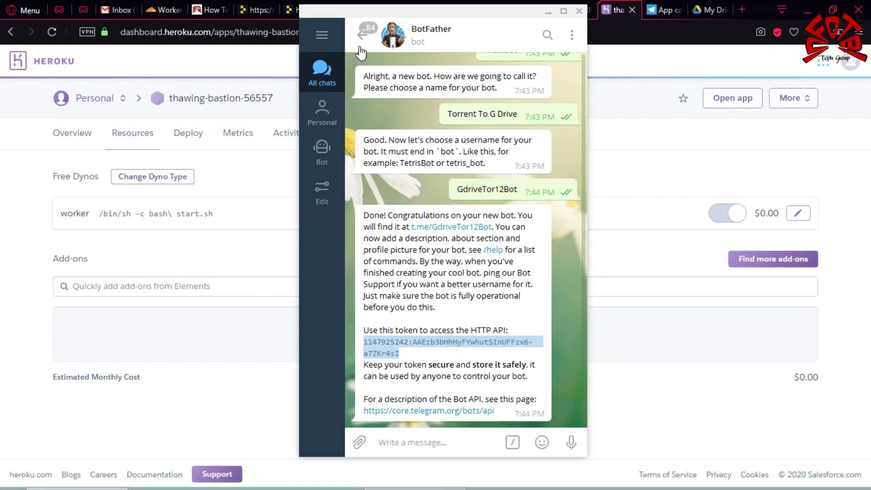
# Step: Start the Torrent To G Drive bot and copy its username from Bot Info
pyautogui.click(459, 227)
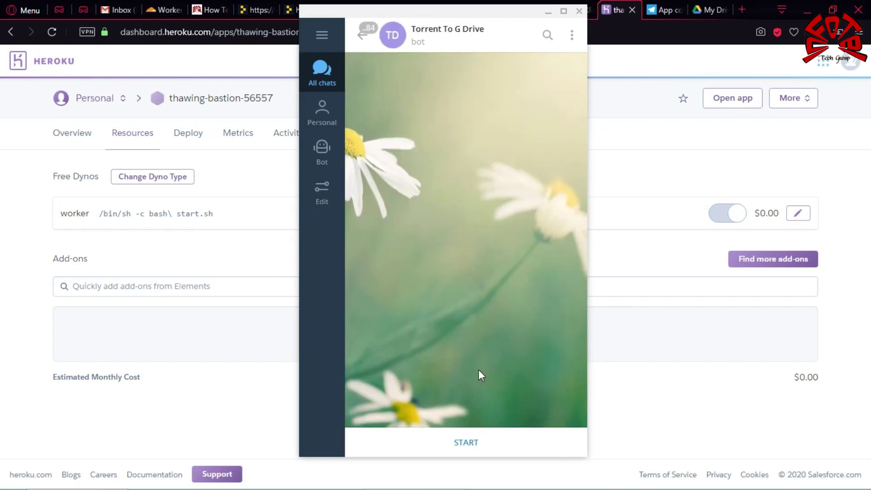
pyautogui.click(462, 443)
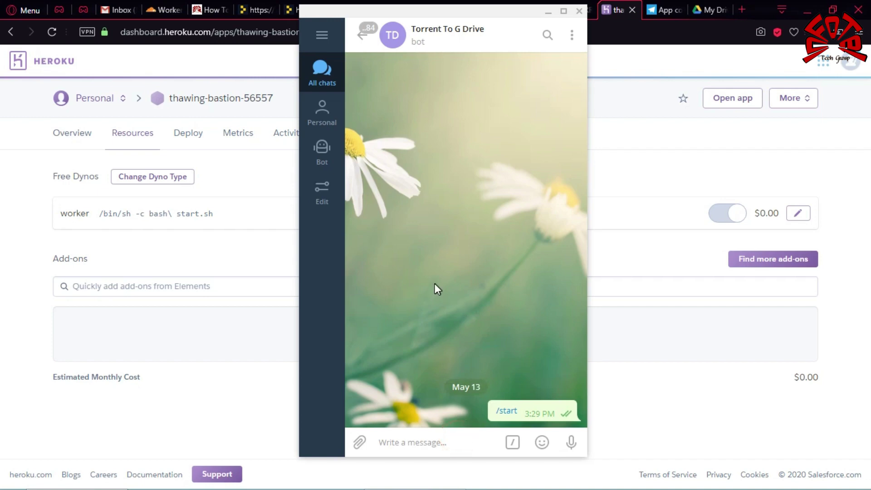
pyautogui.click(447, 45)
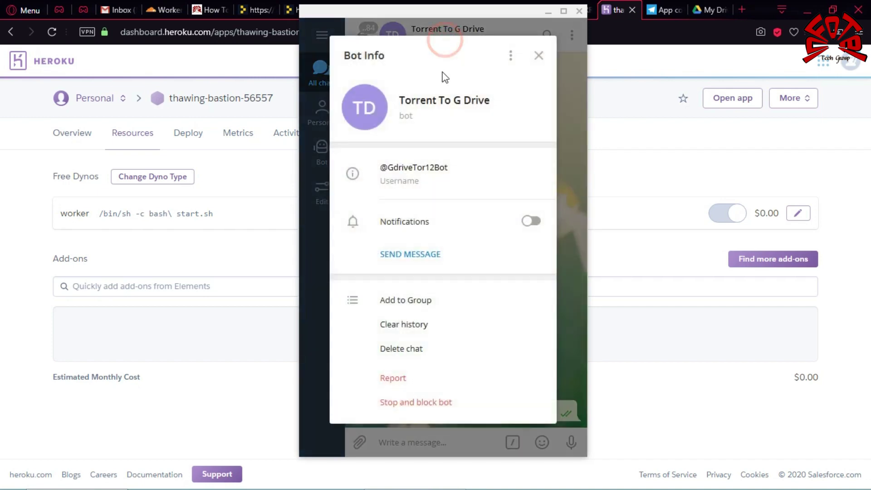
pyautogui.click(417, 163)
pyautogui.rightClick(418, 166)
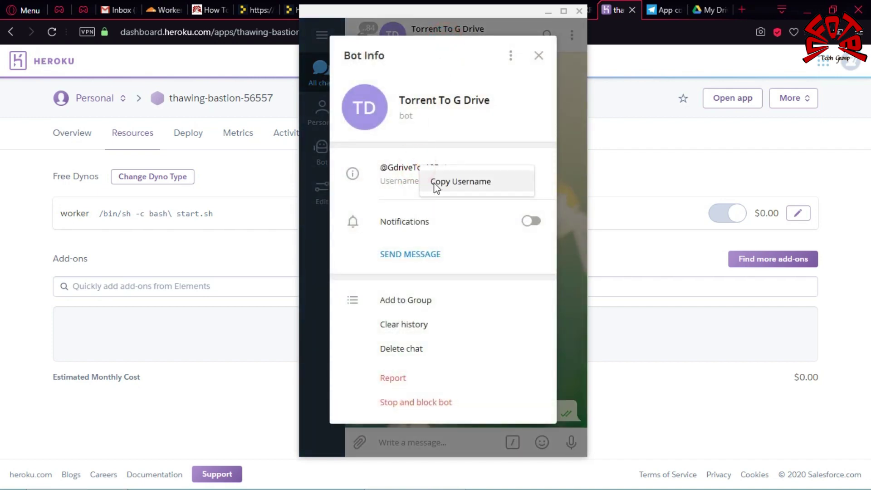
pyautogui.click(433, 180)
pyautogui.click(533, 55)
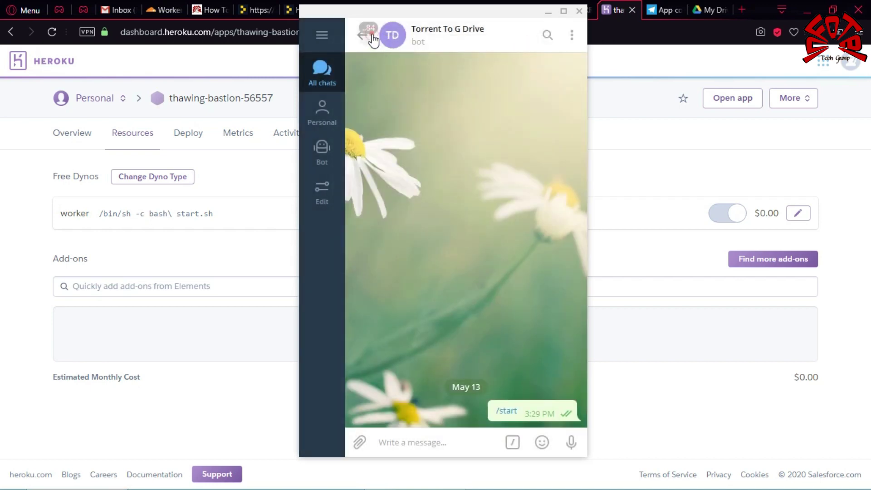
# Step: Add the Torrent To G Drive bot to Test Group by its pasted username
pyautogui.click(371, 38)
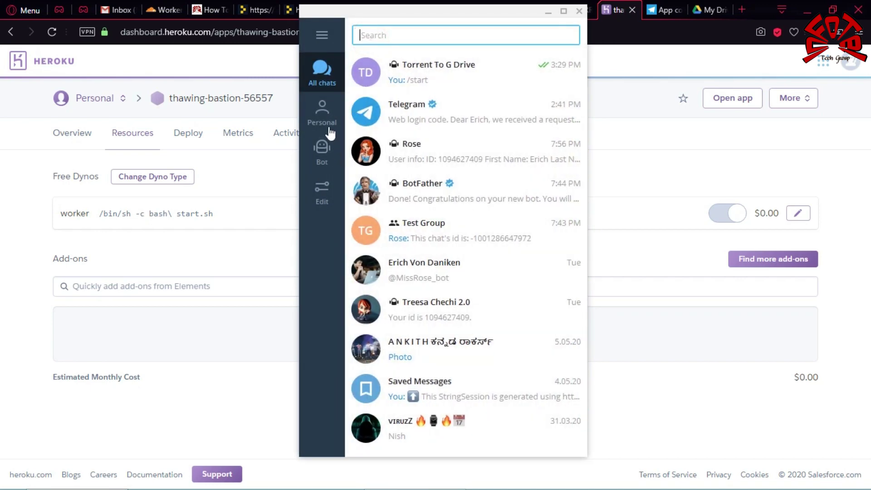
pyautogui.click(320, 116)
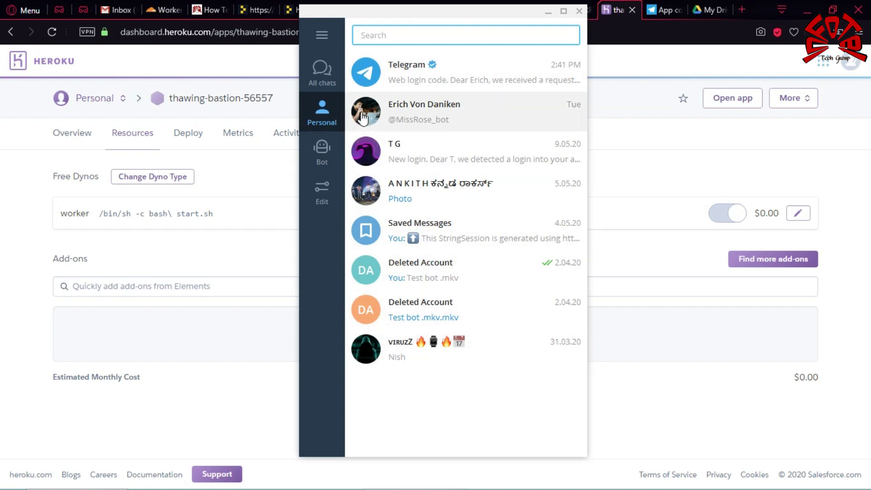
pyautogui.click(321, 71)
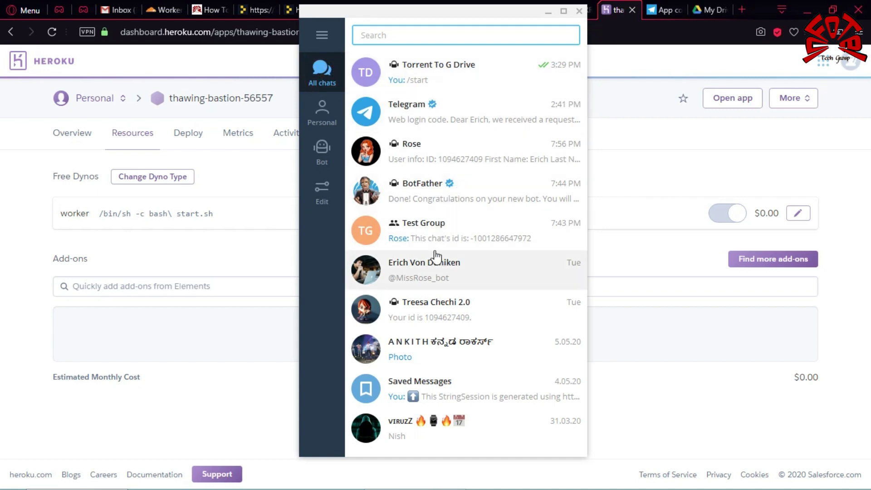
pyautogui.click(421, 228)
pyautogui.click(429, 31)
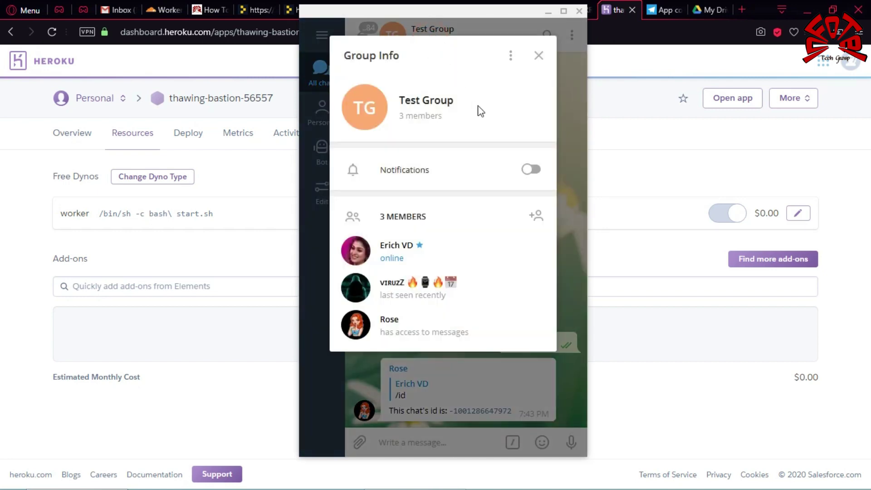
pyautogui.click(511, 57)
pyautogui.click(462, 102)
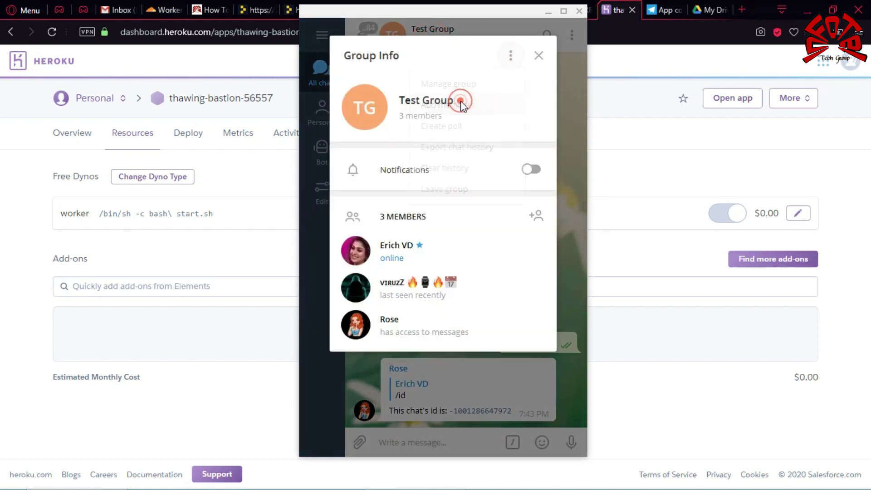
pyautogui.rightClick(382, 94)
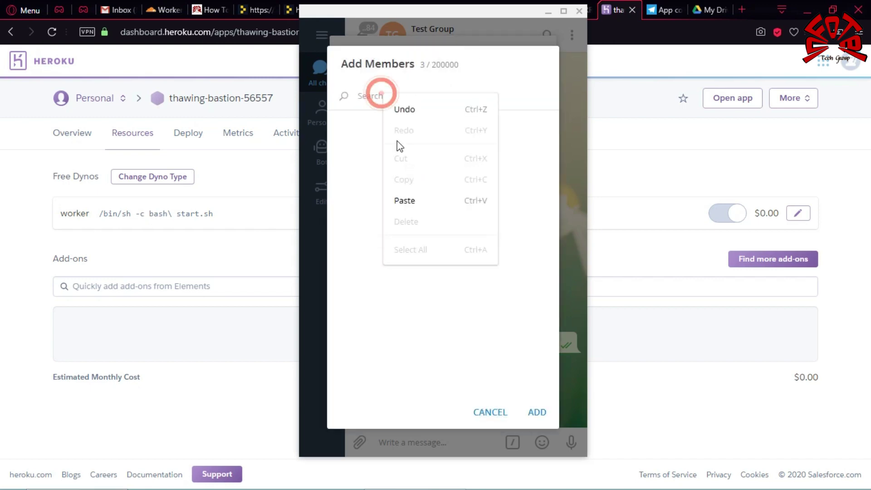
pyautogui.click(387, 198)
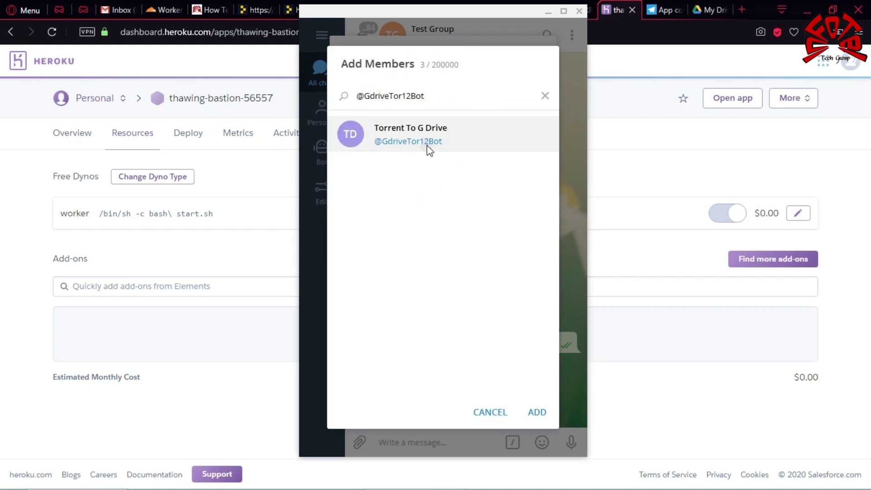
pyautogui.click(427, 146)
pyautogui.click(530, 409)
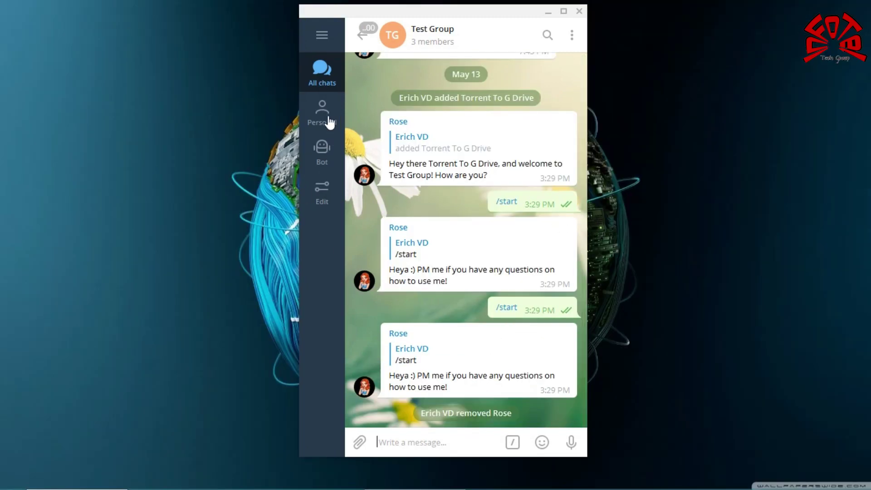
# Step: Forward the Bajrangi Bhaijaan 720p HEVC.mkv file from the personal chat into Test Group
pyautogui.click(330, 122)
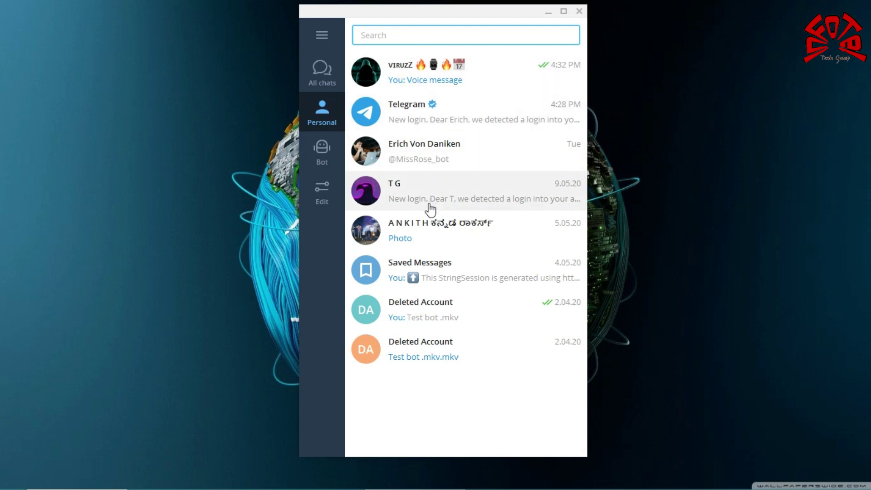
pyautogui.click(422, 165)
pyautogui.rightClick(417, 287)
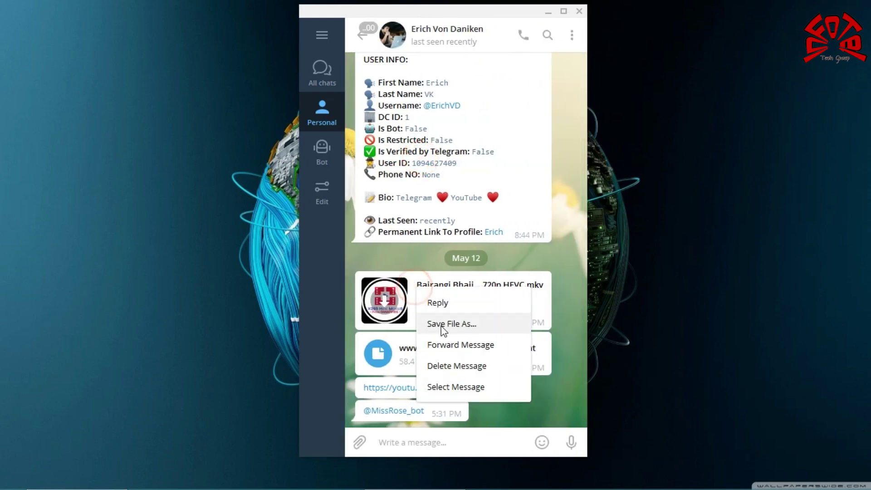
pyautogui.click(442, 345)
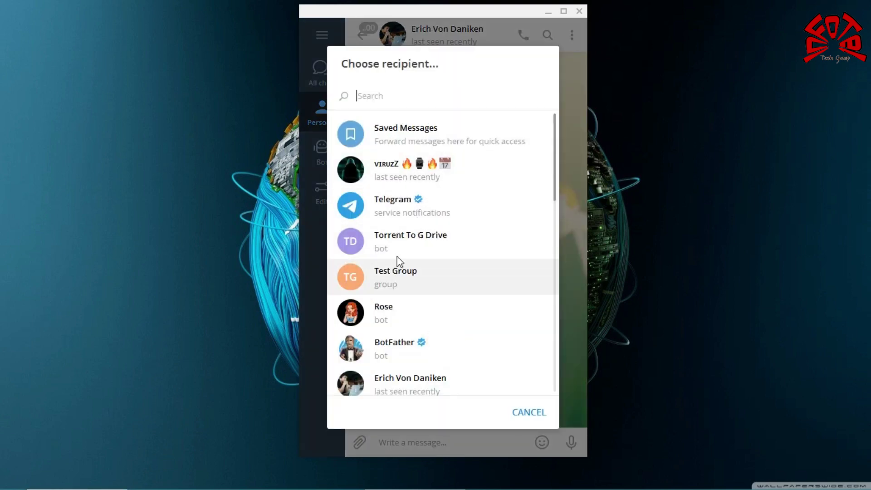
pyautogui.click(404, 277)
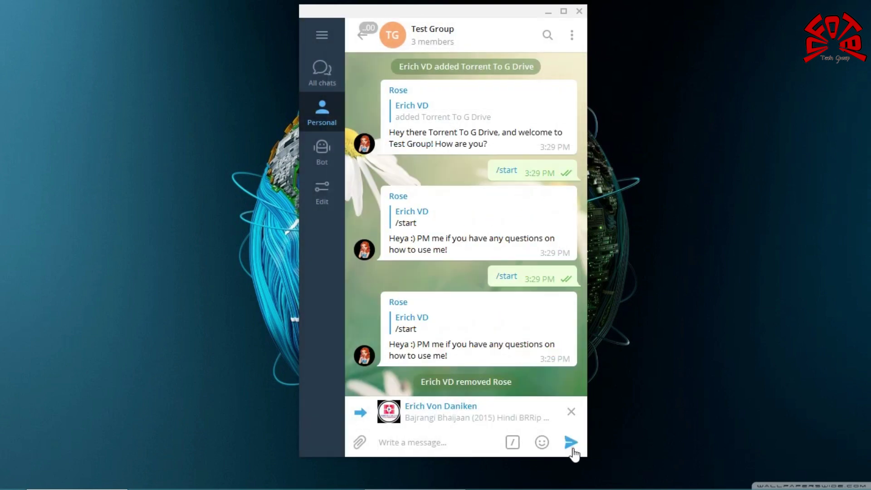
pyautogui.click(571, 445)
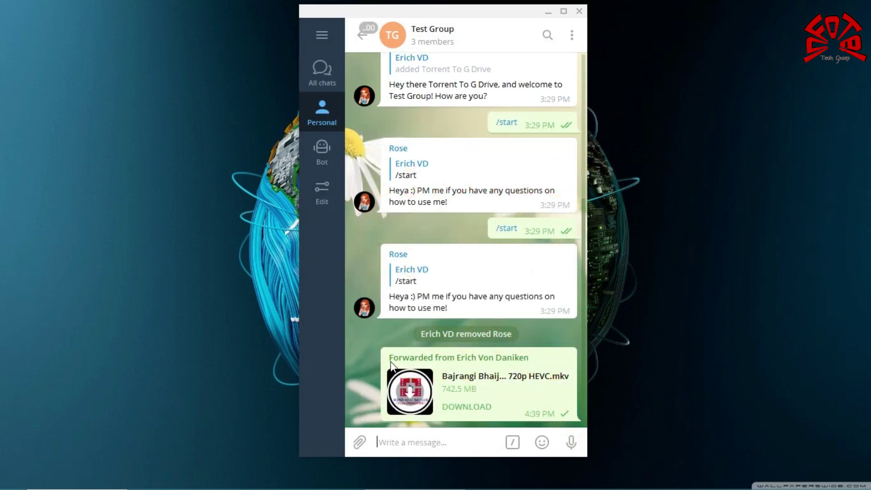
# Step: Reply to the forwarded movie file with /mirror to start the bot's download
pyautogui.rightClick(391, 365)
pyautogui.click(424, 244)
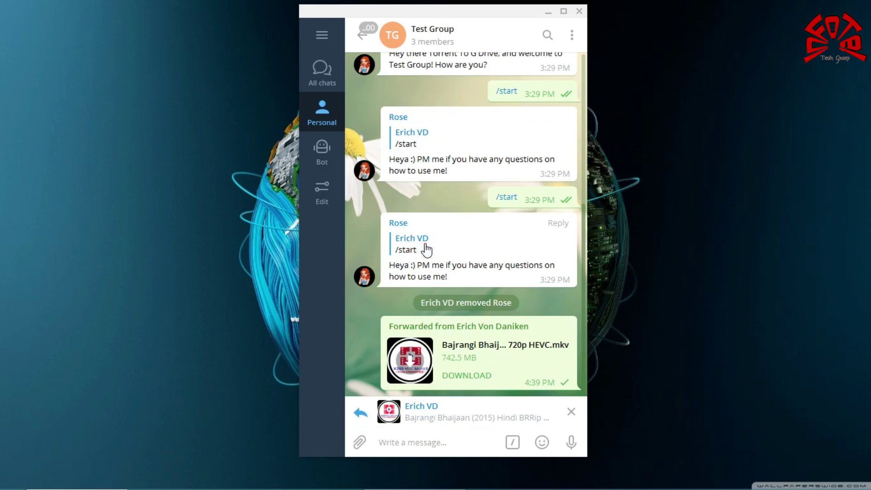
pyautogui.write('/mirror')
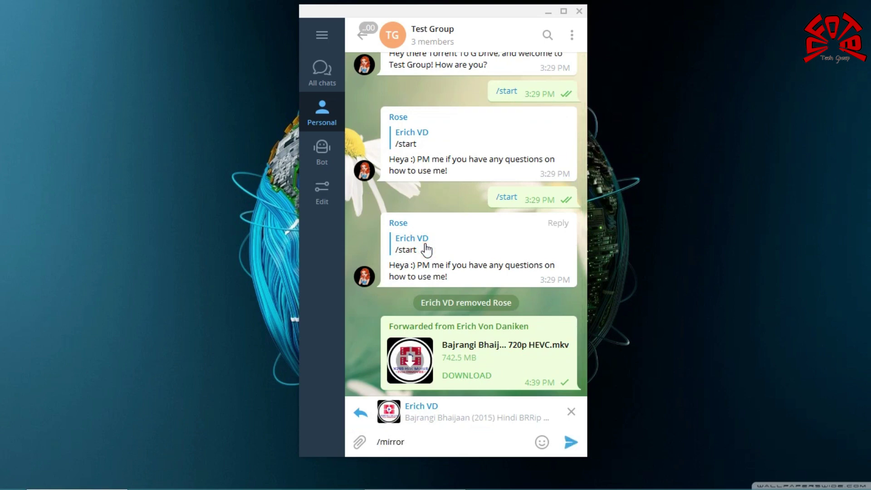
pyautogui.press('Return')
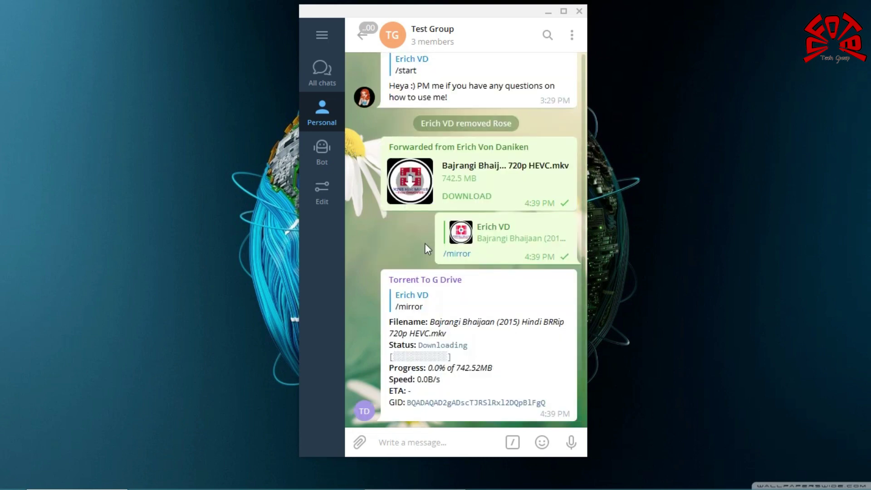